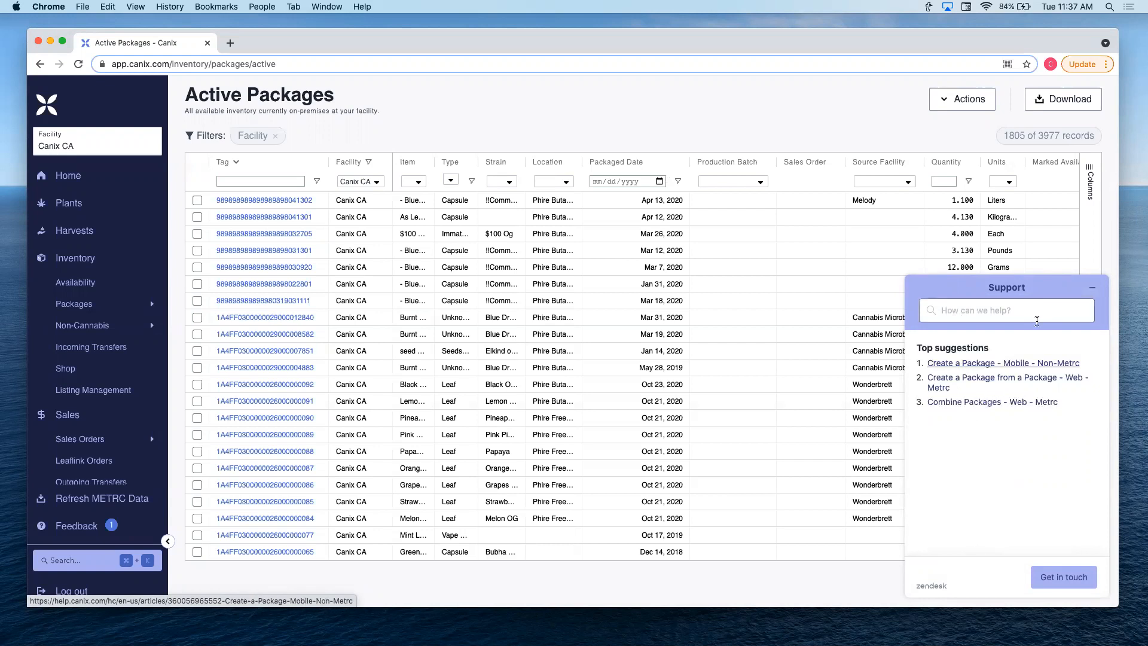
View the support contact options in the help widget, then minimize the widget
{"action": "left_click", "coordinate": [1051, 579]}
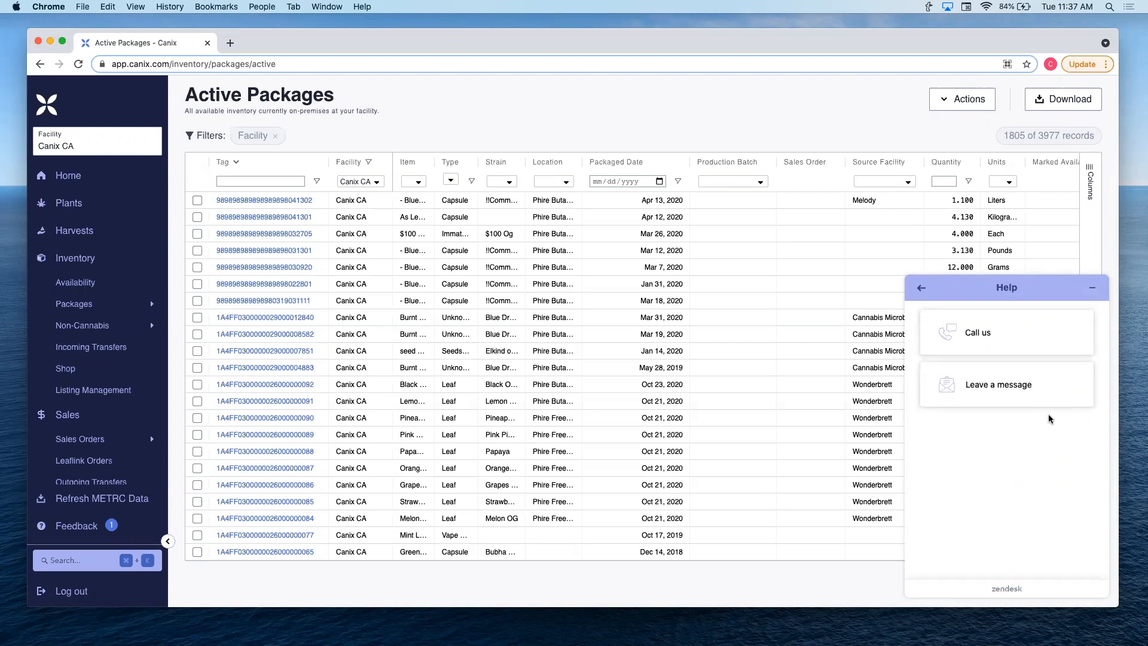
{"action": "left_click", "coordinate": [920, 289]}
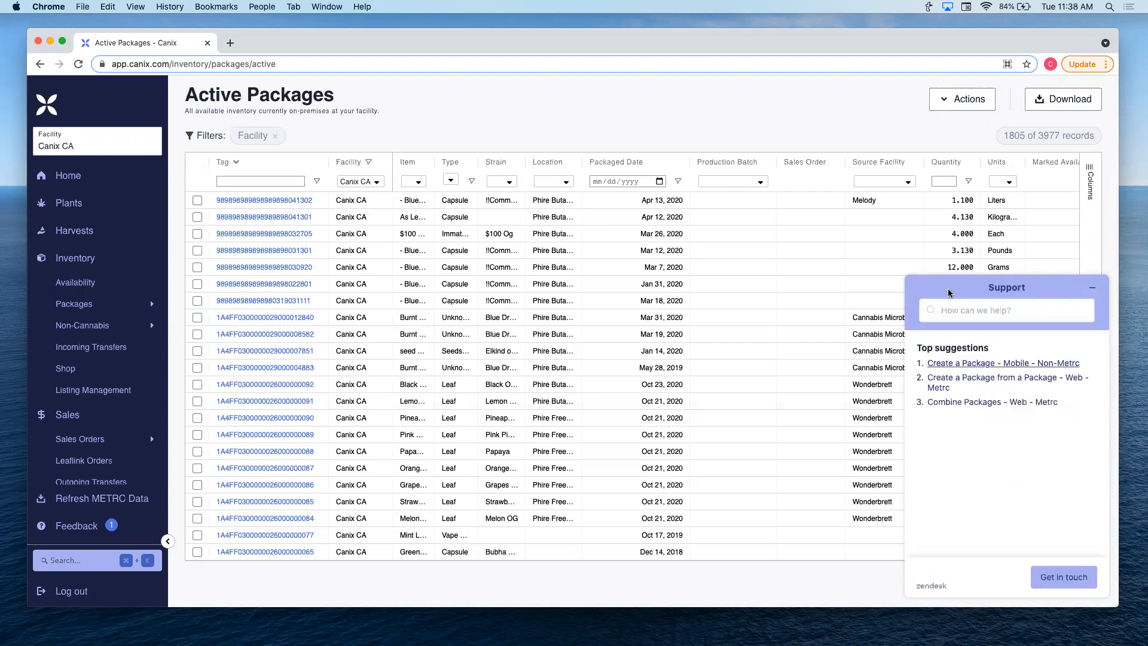
{"action": "left_click", "coordinate": [1092, 288]}
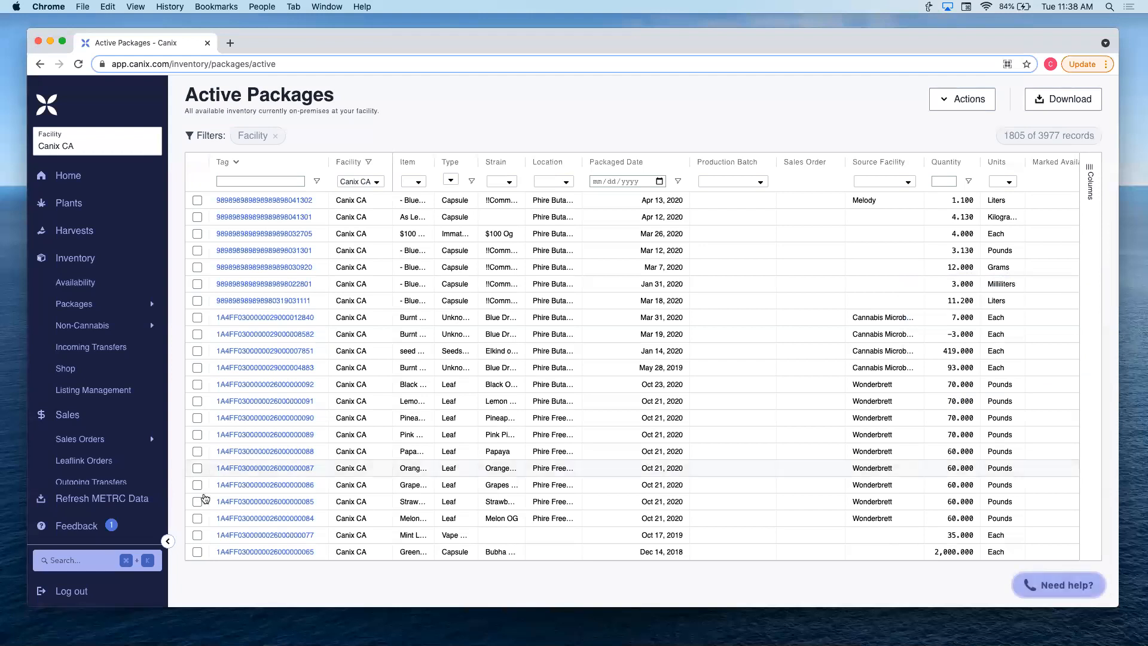
Open the feedback panel, read through the full Product Update - Apr 16th announcement, and return to the panel's home page
{"action": "left_click", "coordinate": [100, 526]}
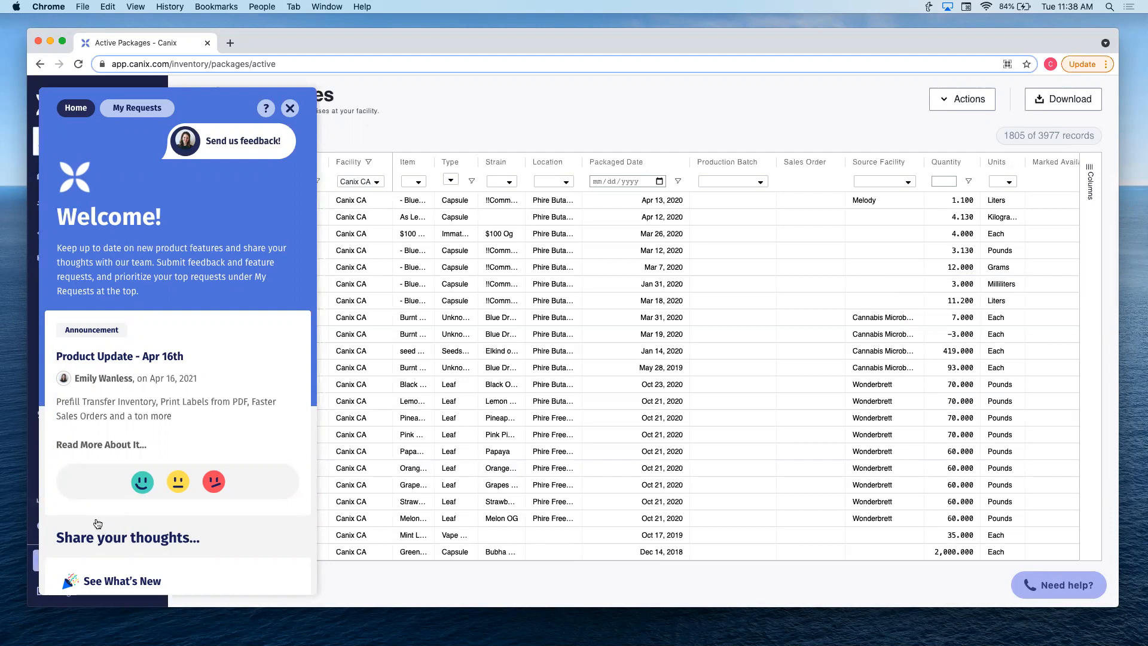
{"action": "scroll", "coordinate": [137, 374], "scroll_direction": "down", "scroll_amount": 2}
{"action": "scroll", "coordinate": [145, 379], "scroll_direction": "up", "scroll_amount": 2}
{"action": "left_click", "coordinate": [127, 442]}
{"action": "scroll", "coordinate": [207, 362], "scroll_direction": "down", "scroll_amount": 3}
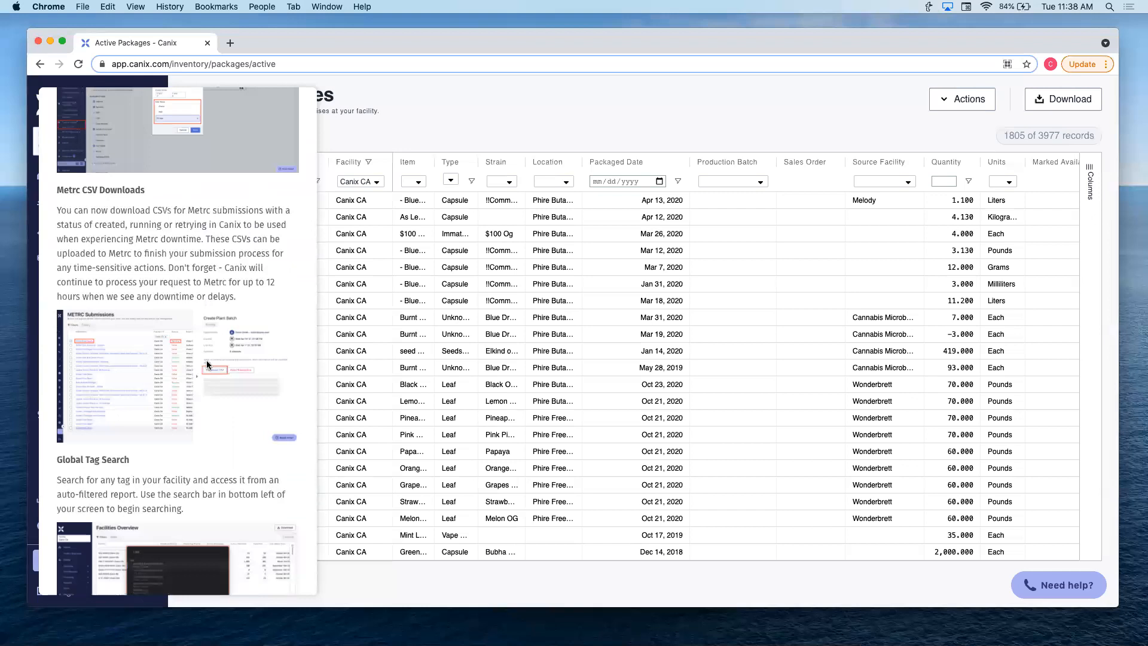
{"action": "scroll", "coordinate": [207, 363], "scroll_direction": "down", "scroll_amount": 10}
{"action": "scroll", "coordinate": [206, 362], "scroll_direction": "up", "scroll_amount": 12}
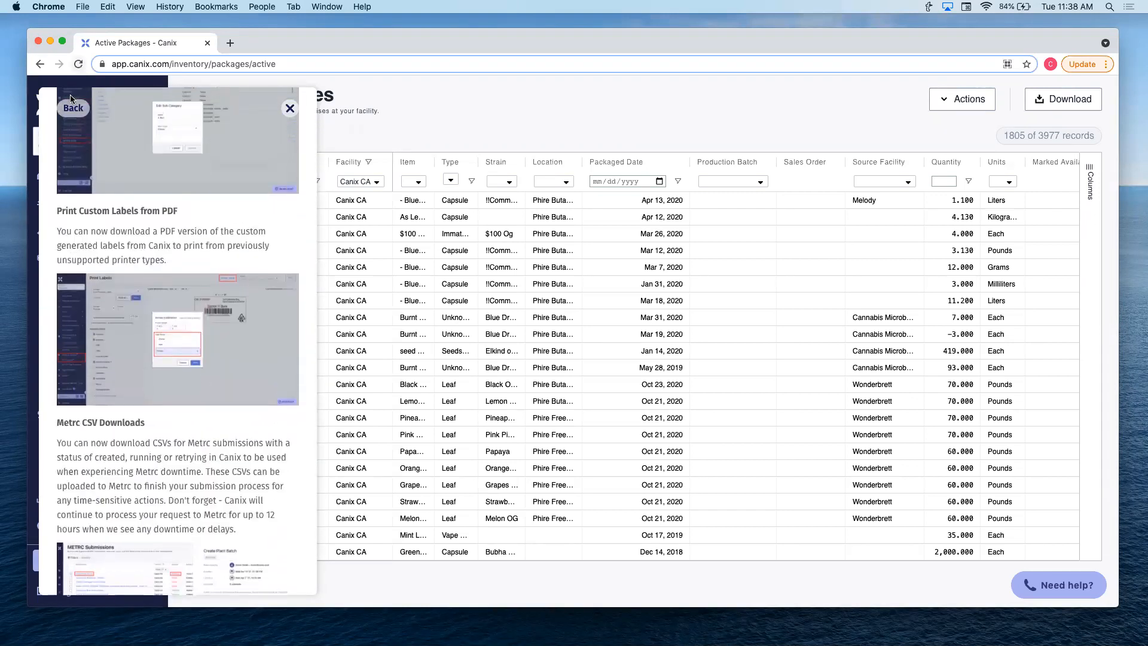
{"action": "left_click", "coordinate": [72, 105]}
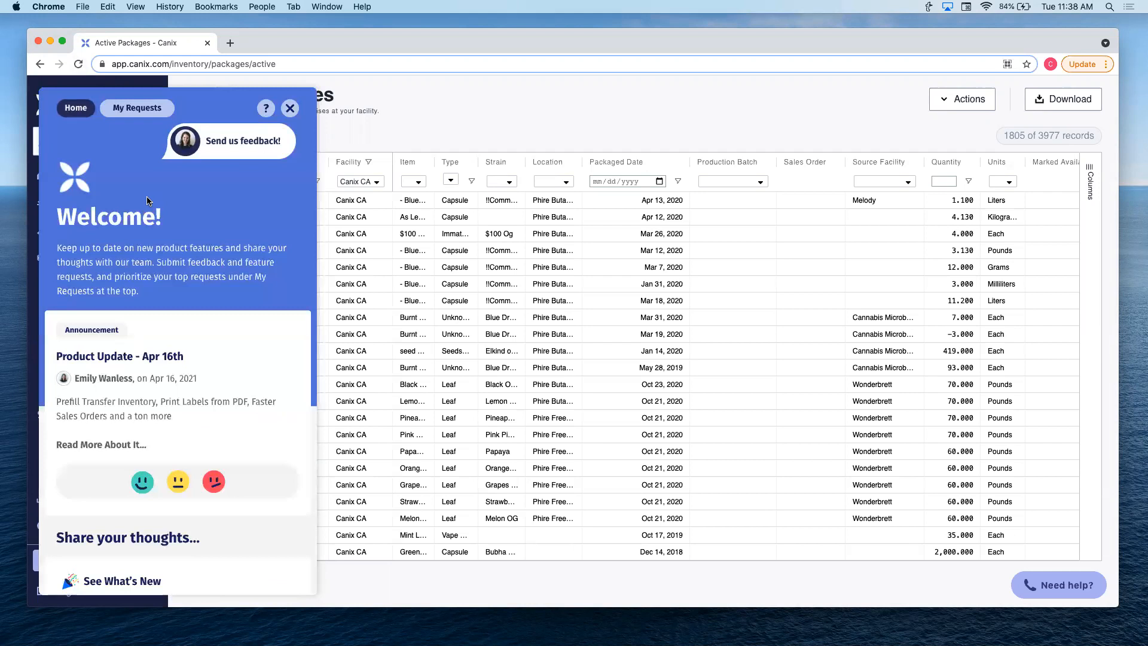
View the feature request form reached through the feedback option and leave it without submitting anything
{"action": "left_click", "coordinate": [234, 154]}
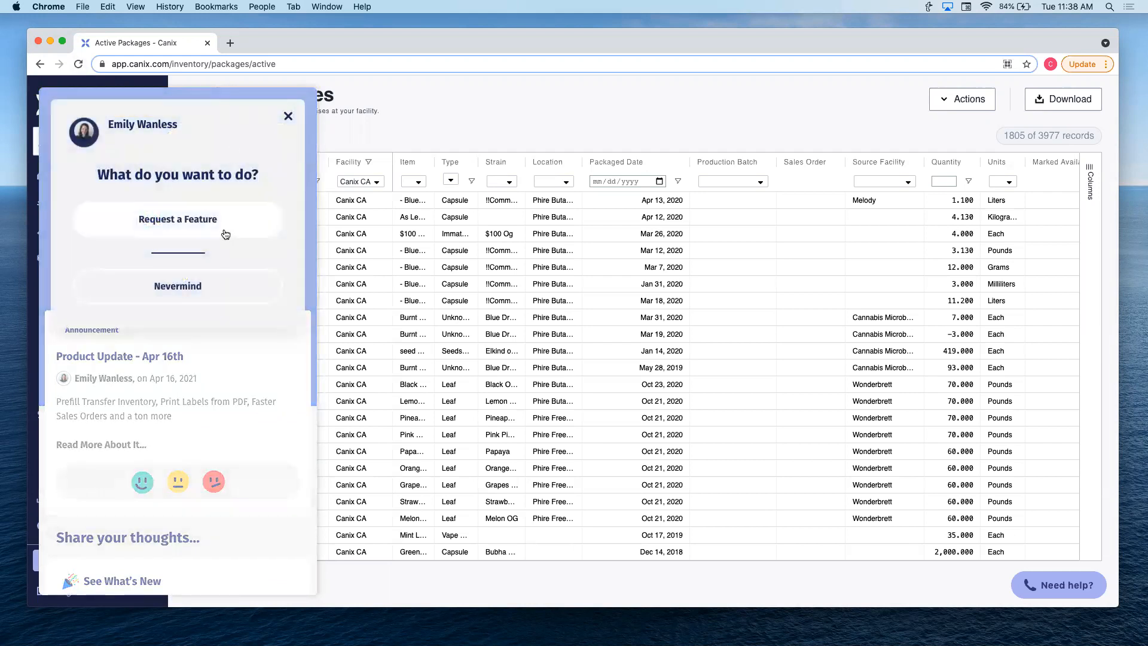
{"action": "left_click", "coordinate": [221, 286]}
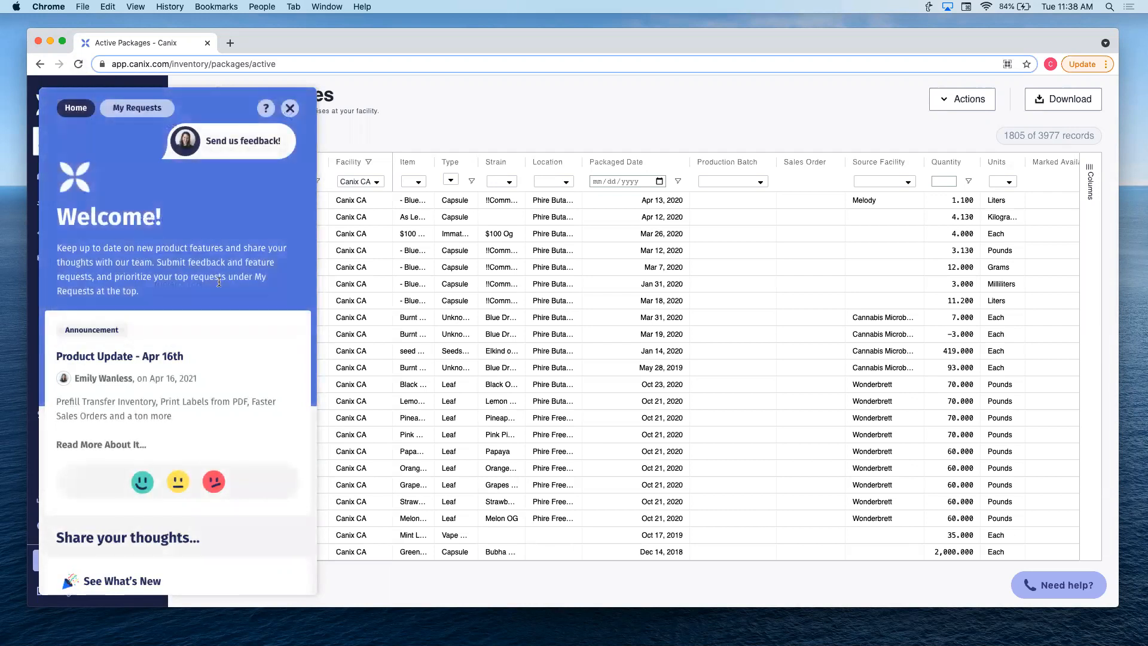
{"action": "left_click", "coordinate": [247, 141]}
{"action": "left_click", "coordinate": [183, 229]}
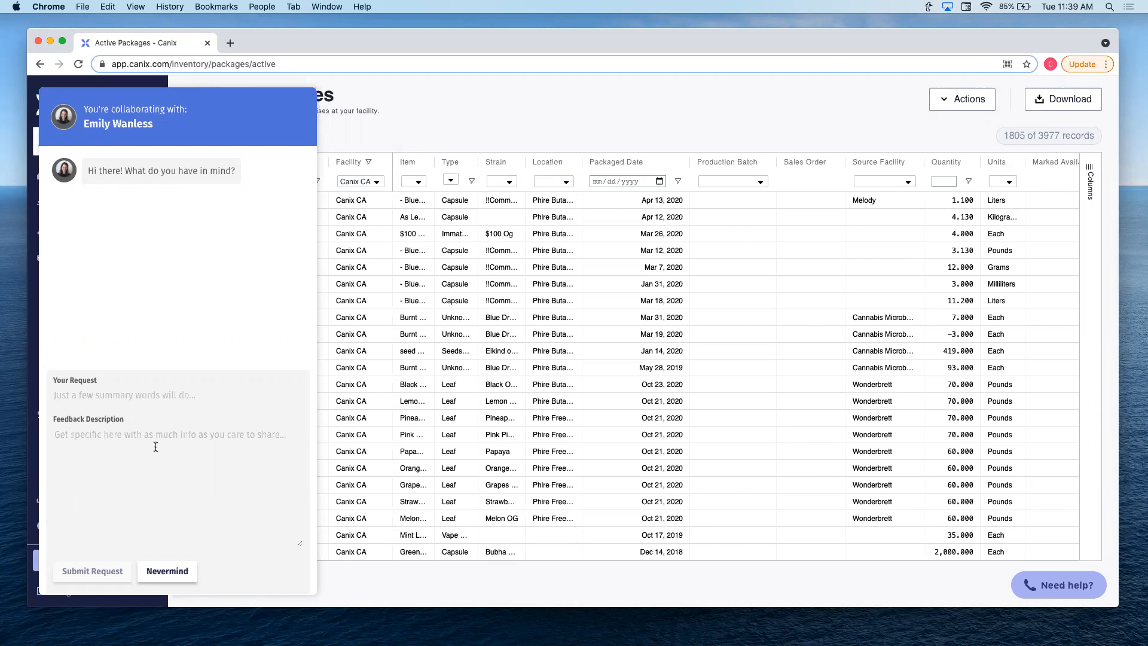
{"action": "left_click", "coordinate": [170, 571]}
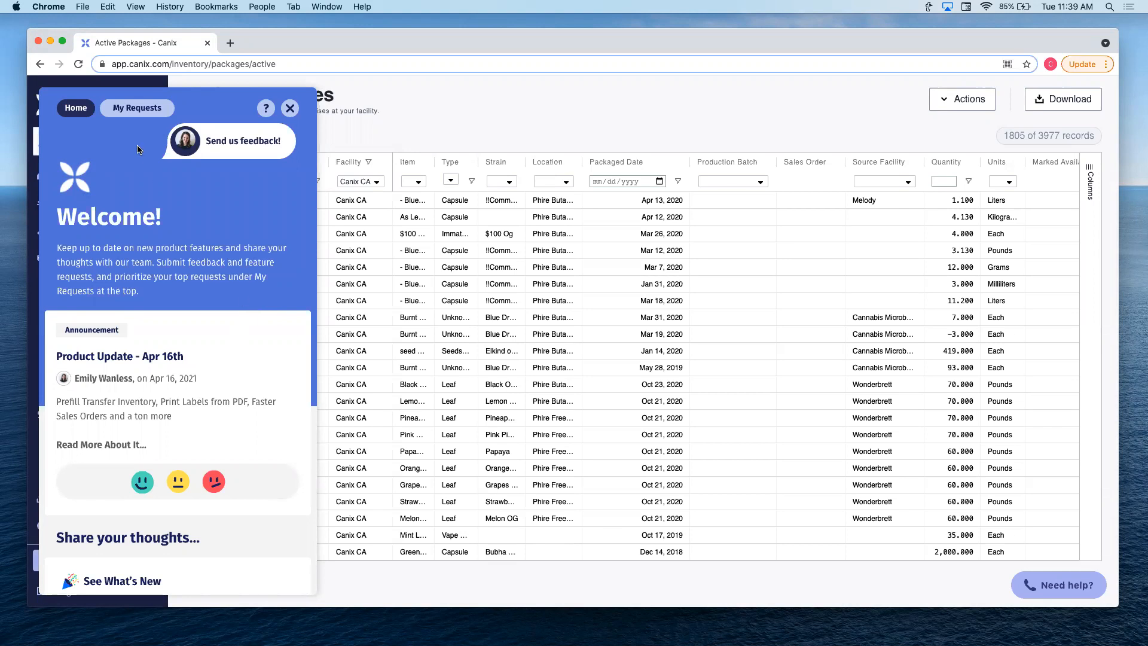
Show the submitted feature requests and examine the details of the Ability Change Canix Theme request
{"action": "left_click", "coordinate": [146, 111]}
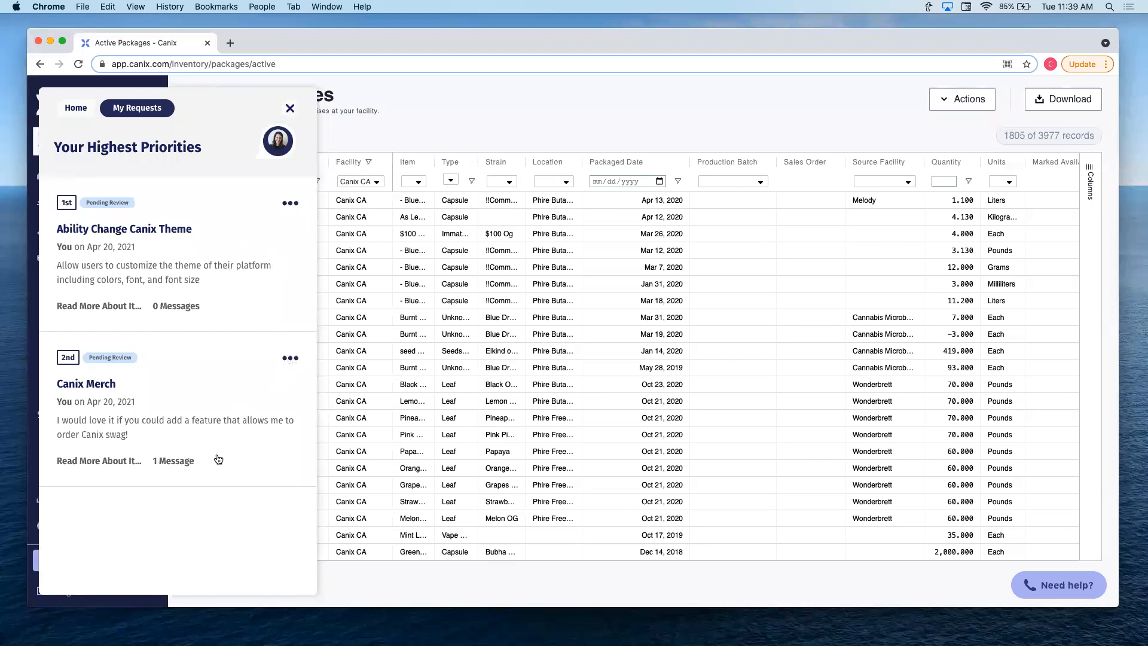
{"action": "left_click", "coordinate": [292, 213]}
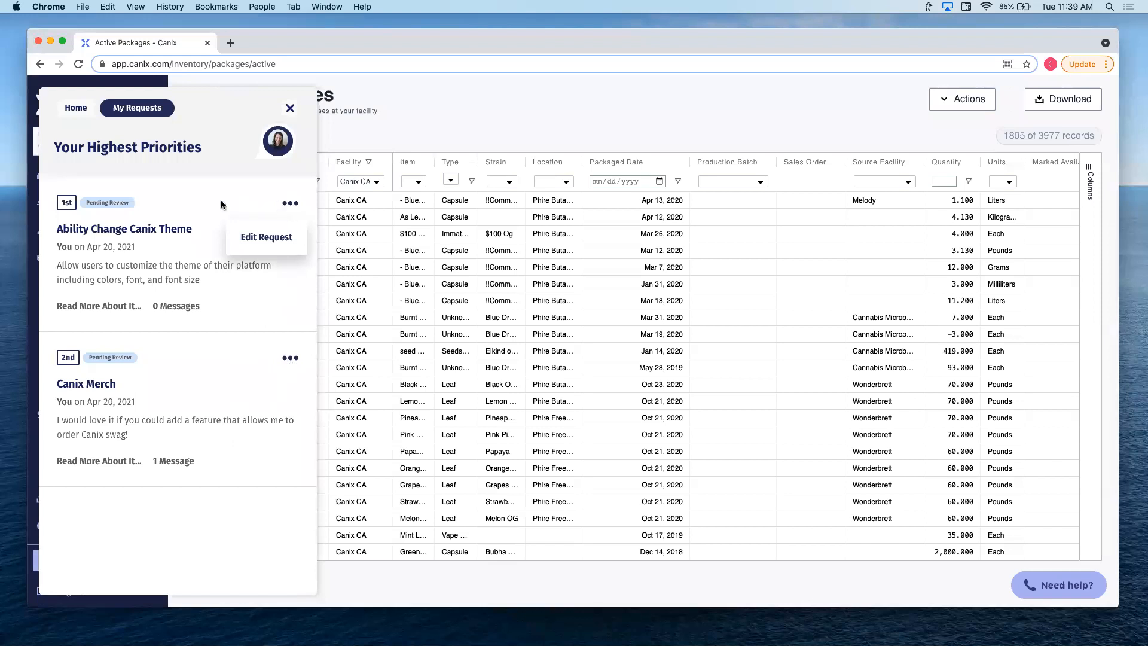
{"action": "left_click", "coordinate": [121, 304]}
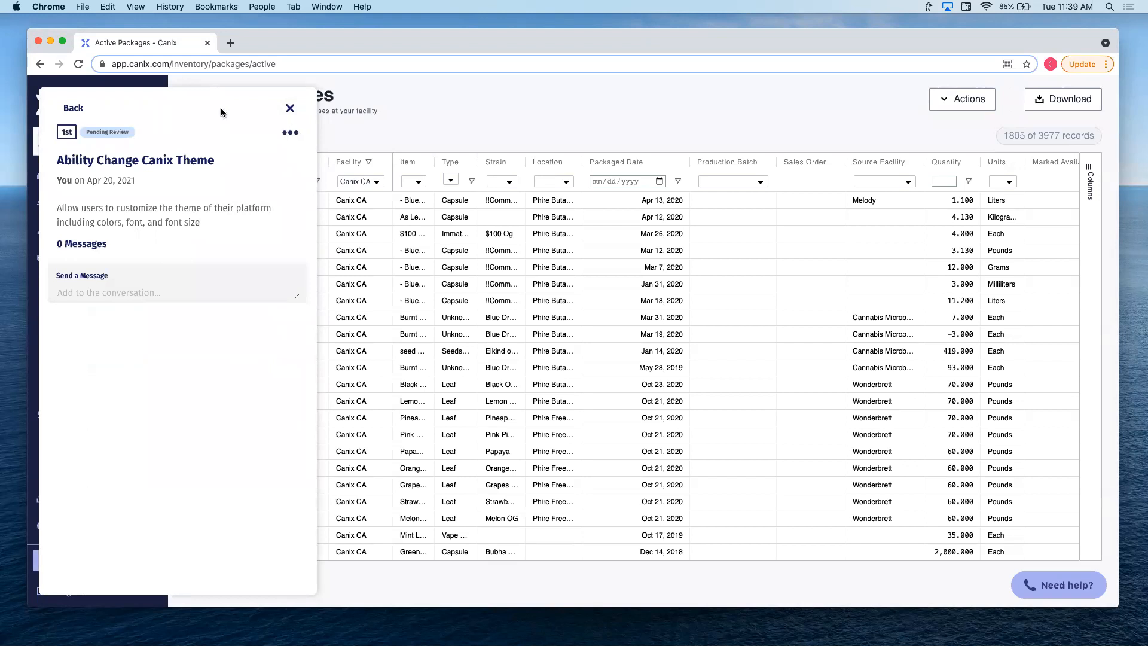
{"action": "left_click", "coordinate": [77, 110]}
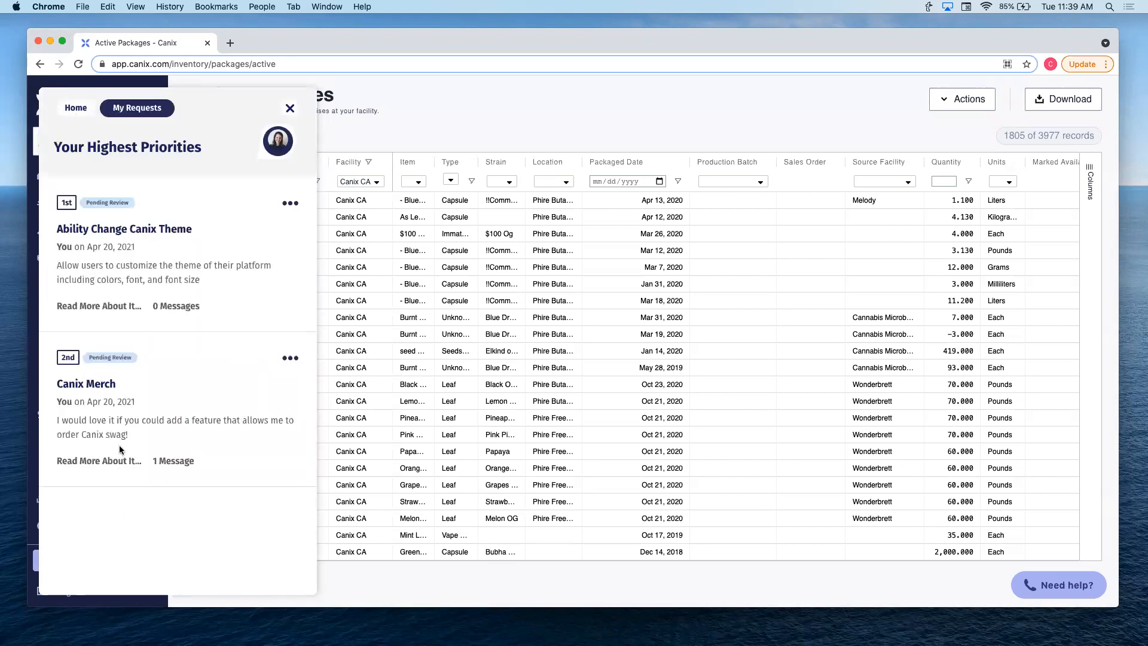
Examine the Canix Merch request's message and edit form, then return to the request list without changing it
{"action": "left_click", "coordinate": [166, 458]}
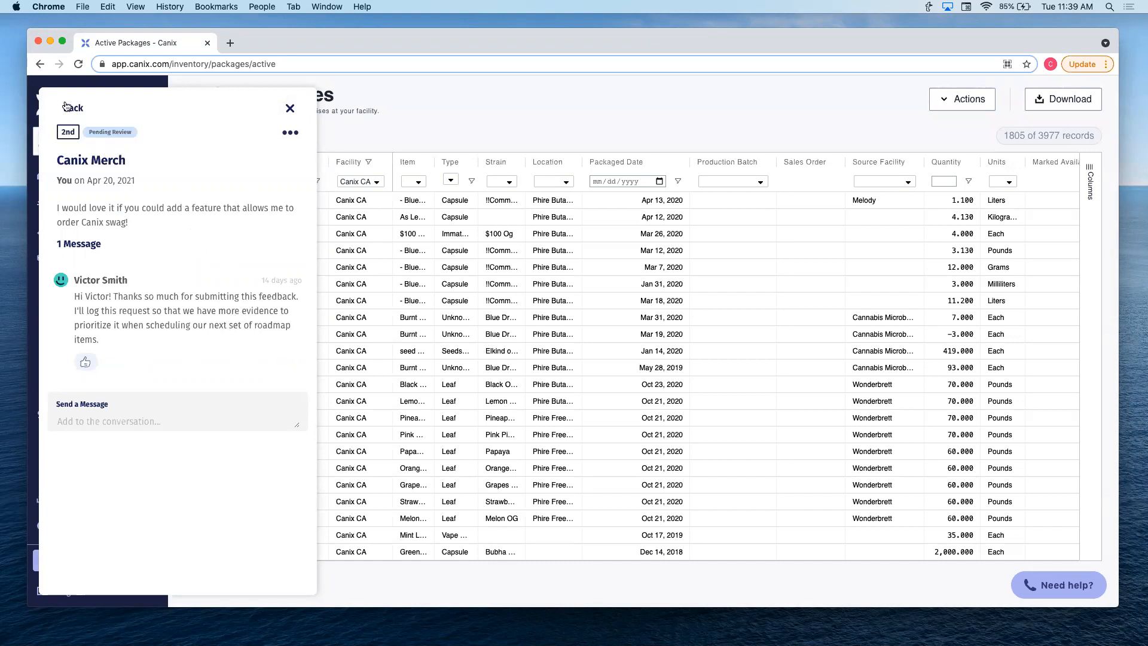
{"action": "left_click", "coordinate": [290, 134]}
{"action": "left_click", "coordinate": [271, 167]}
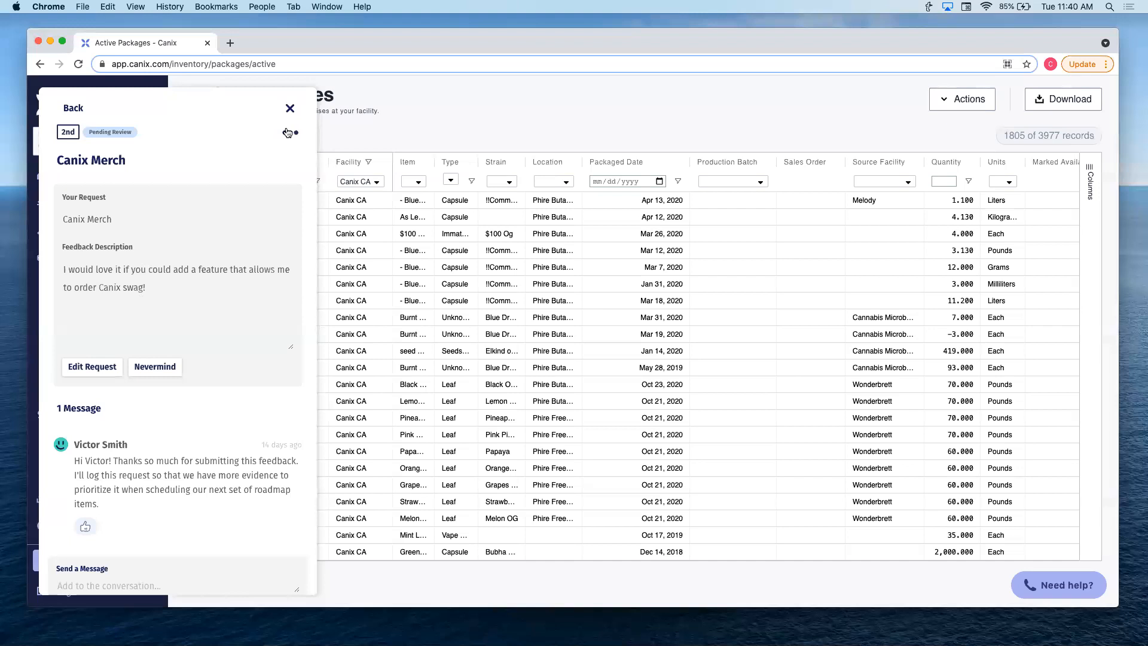
{"action": "left_click", "coordinate": [87, 110]}
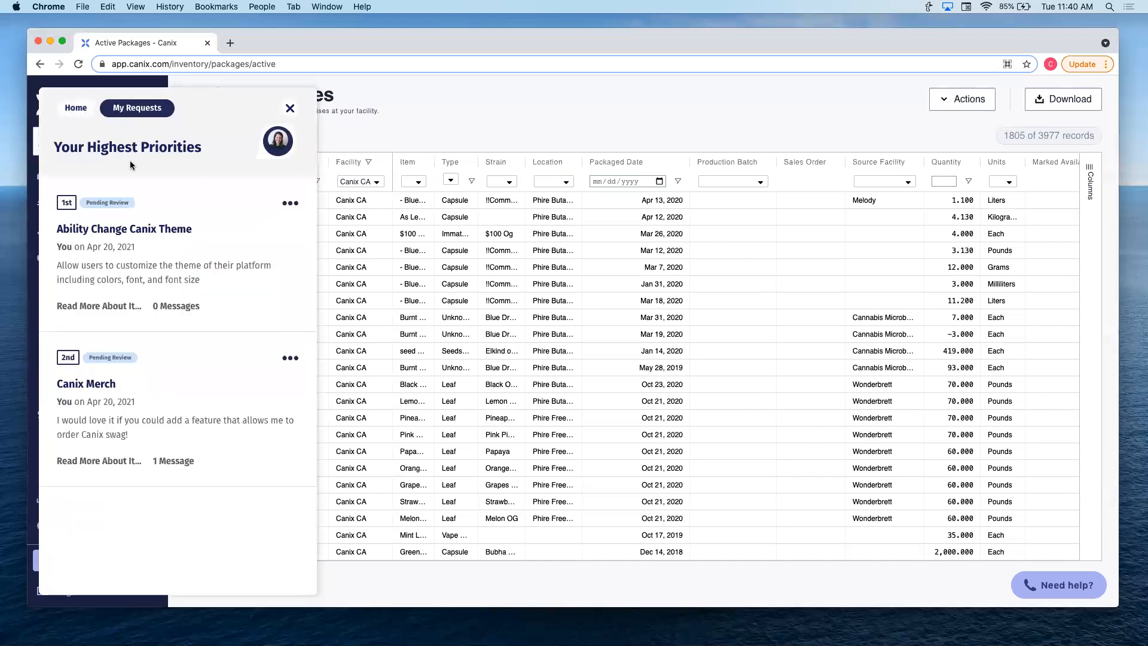
Examine the personal priority options for the two submitted requests without changing their ranking
{"action": "left_click", "coordinate": [67, 204]}
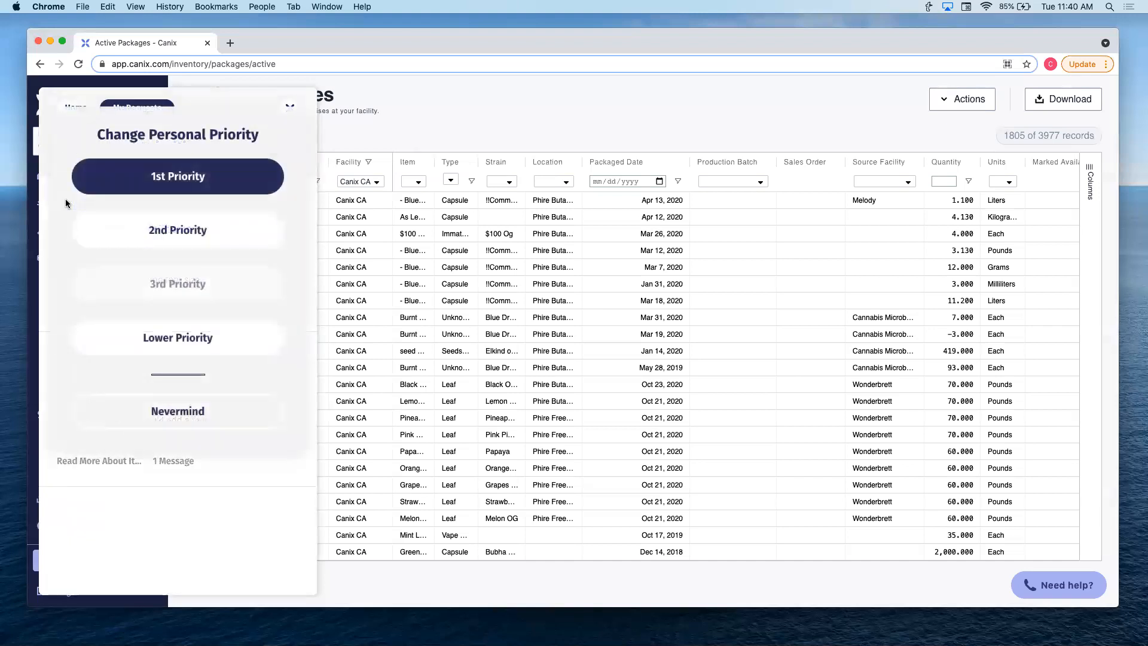
{"action": "left_click", "coordinate": [253, 105]}
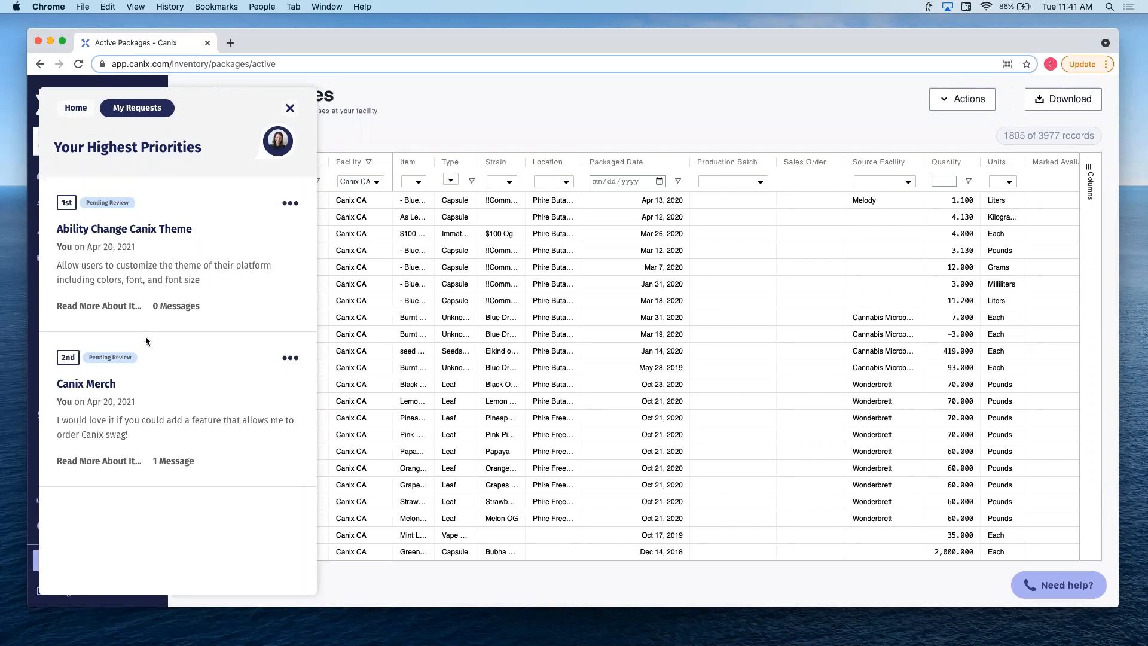
{"action": "scroll", "coordinate": [145, 336], "scroll_direction": "down", "scroll_amount": 1}
{"action": "scroll", "coordinate": [146, 338], "scroll_direction": "up", "scroll_amount": 1}
{"action": "left_click", "coordinate": [66, 361]}
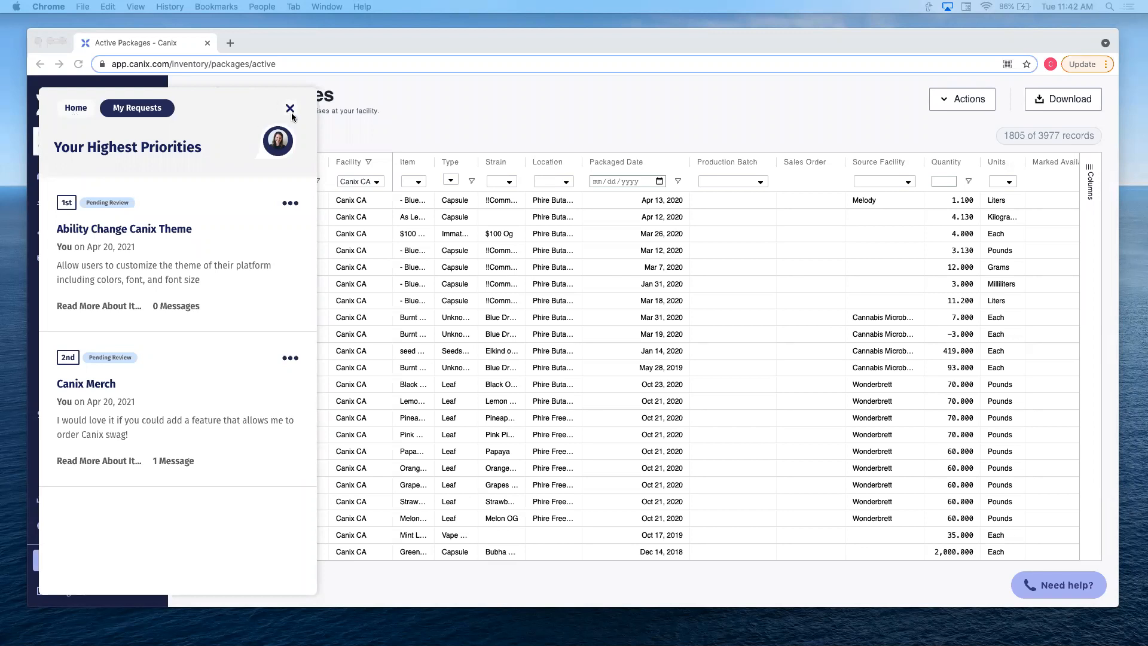
Go back to the feedback home page and close the feedback panel
{"action": "left_click", "coordinate": [77, 112]}
{"action": "left_click", "coordinate": [83, 106]}
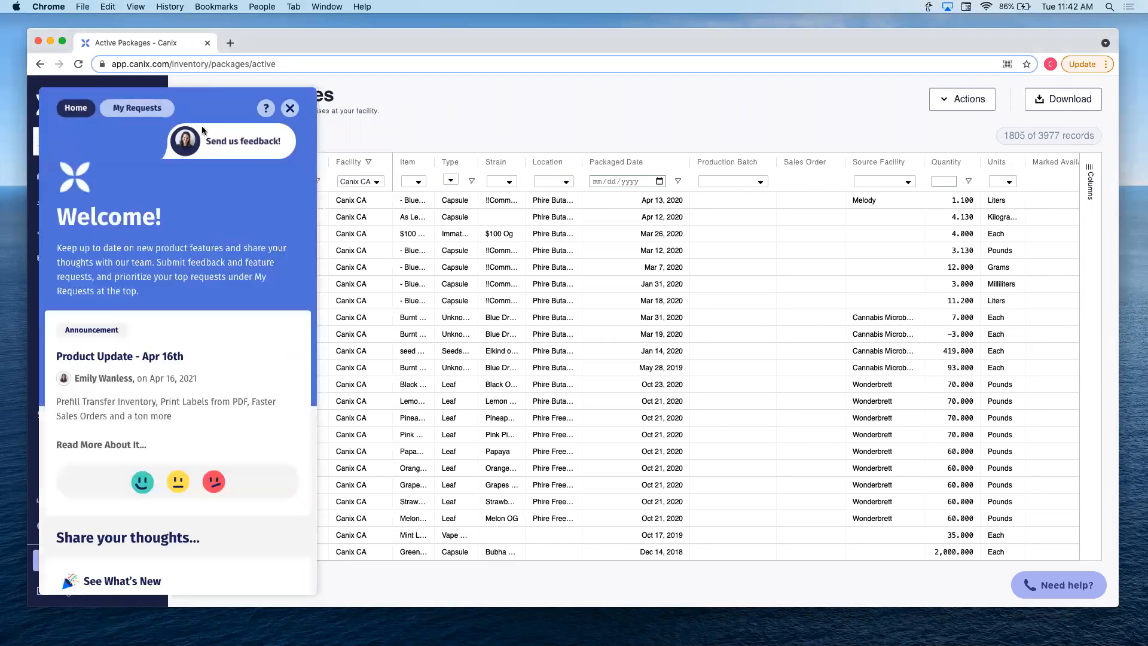
{"action": "left_click", "coordinate": [291, 109]}
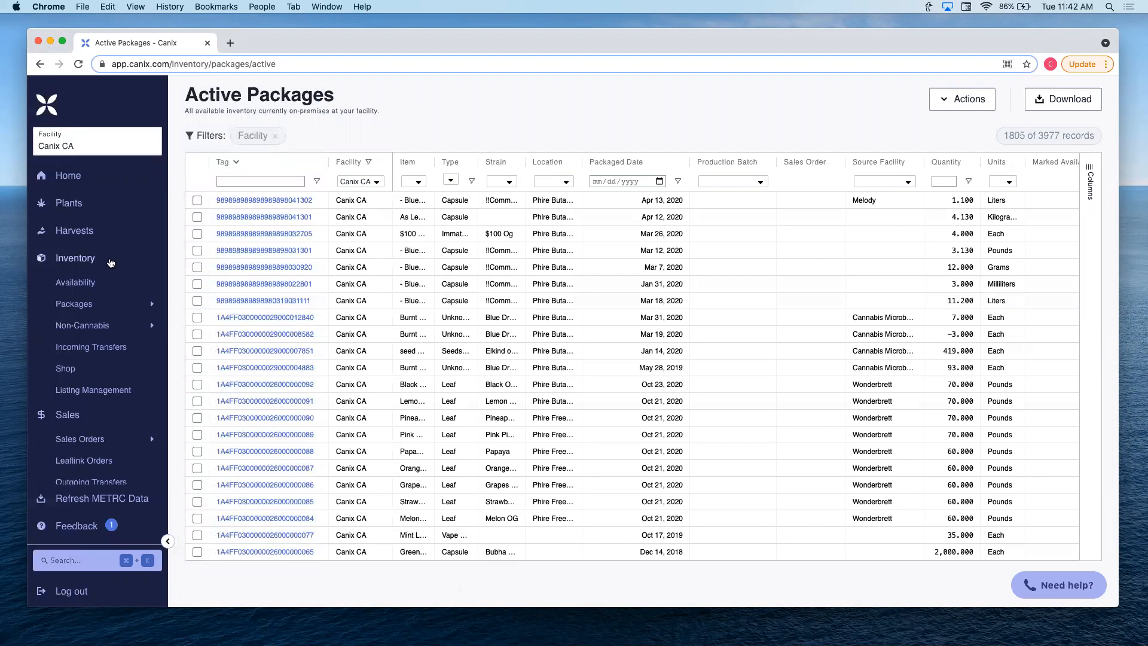
Open the COGS Report from the accounting reports and examine its cost columns
{"action": "left_click", "coordinate": [110, 263]}
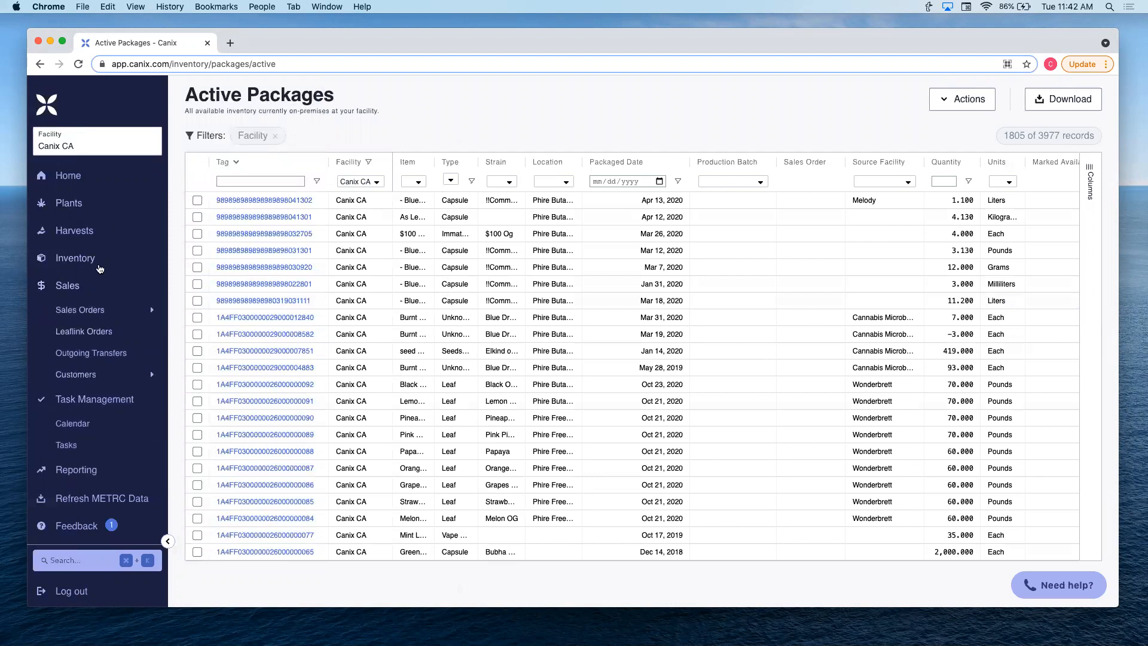
{"action": "left_click", "coordinate": [84, 470]}
{"action": "mouse_move", "coordinate": [149, 422]}
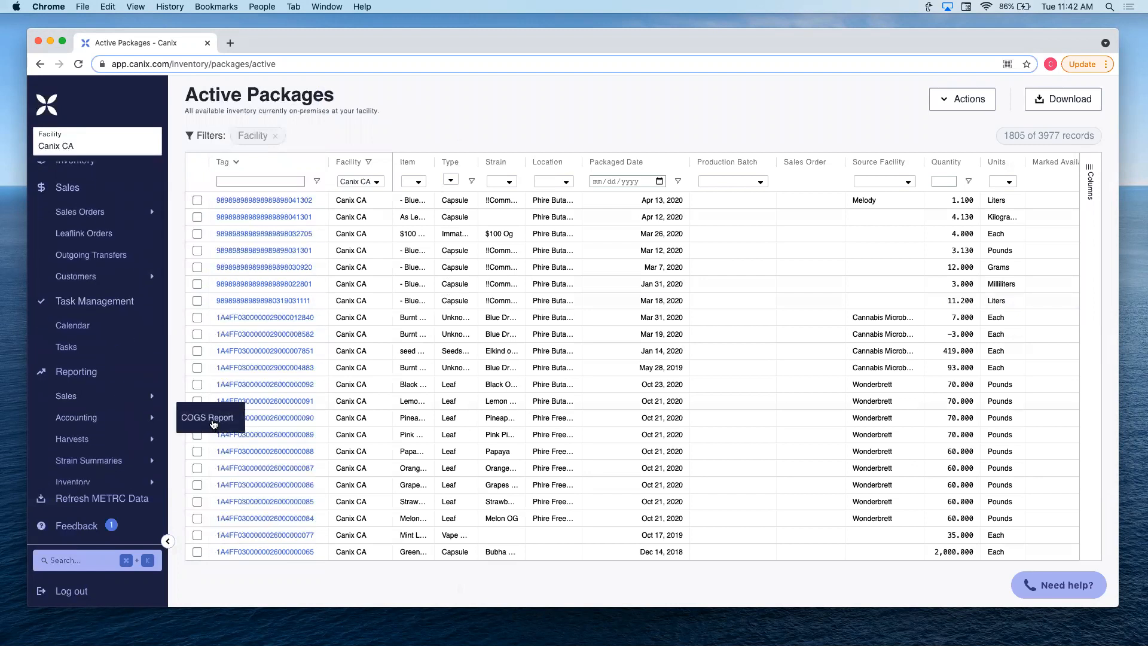
{"action": "left_click", "coordinate": [214, 423]}
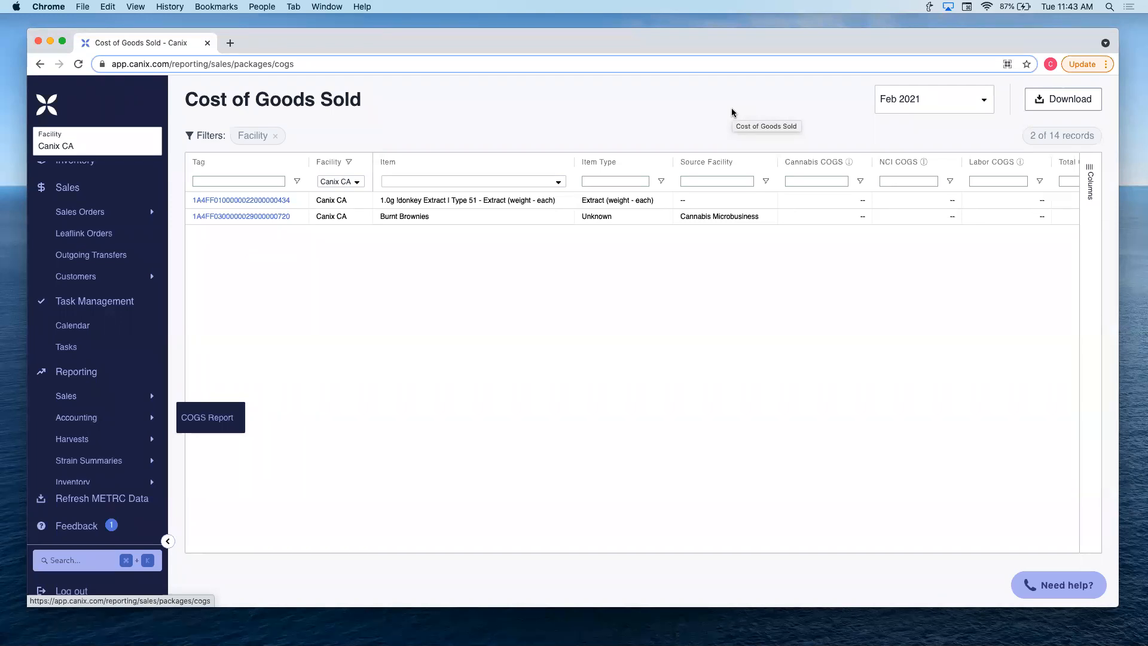
{"action": "scroll", "coordinate": [864, 289], "scroll_direction": "right", "scroll_amount": 5}
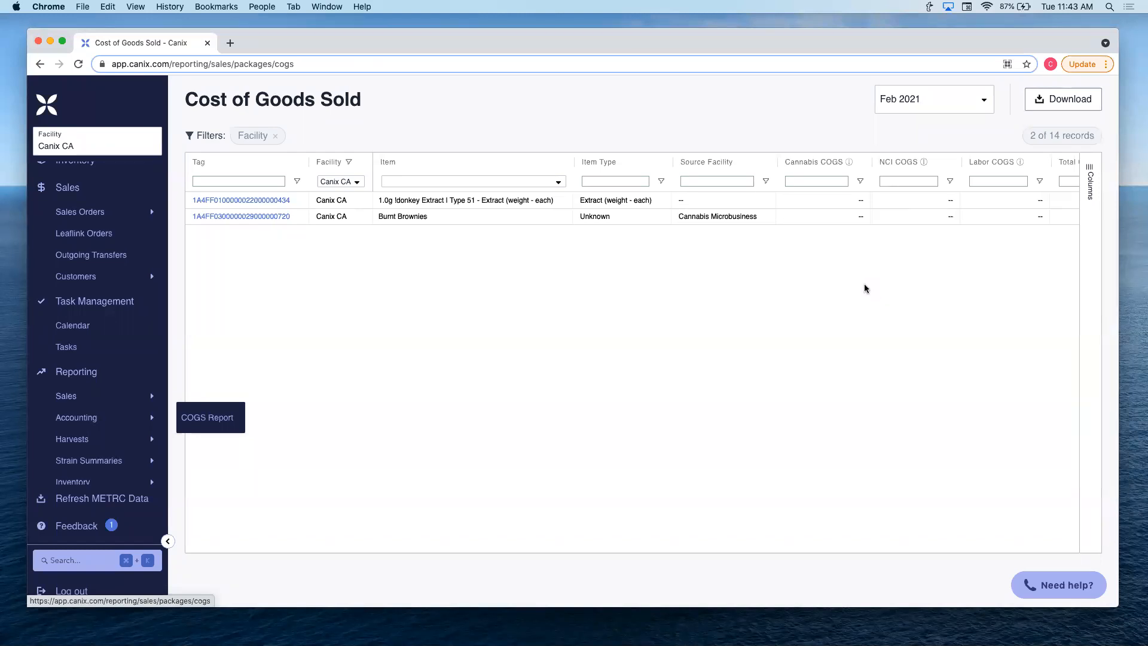
{"action": "scroll", "coordinate": [864, 289], "scroll_direction": "right", "scroll_amount": 3}
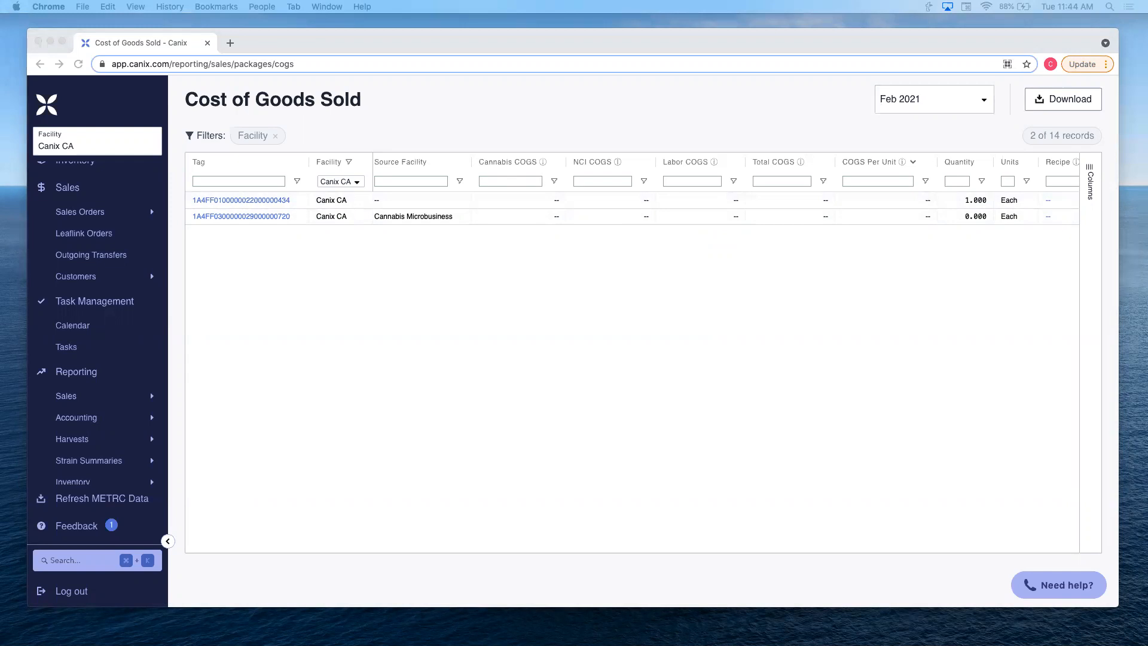
Switch the current facility to Canix OK
{"action": "scroll", "coordinate": [90, 280], "scroll_direction": "up", "scroll_amount": 3}
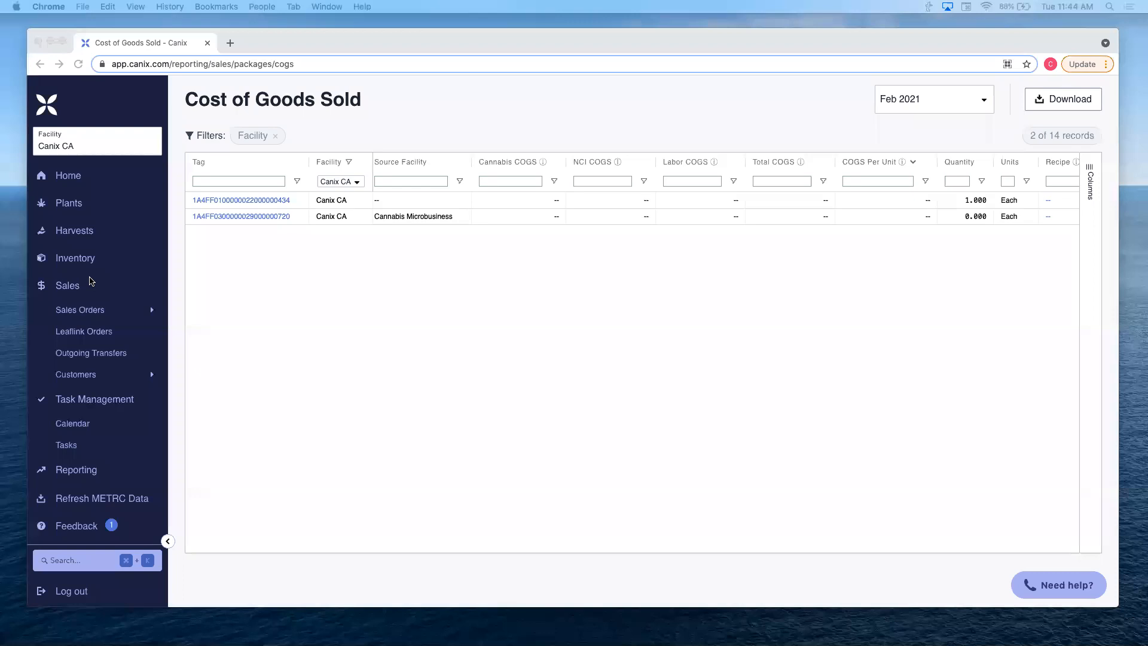
{"action": "left_click", "coordinate": [91, 257]}
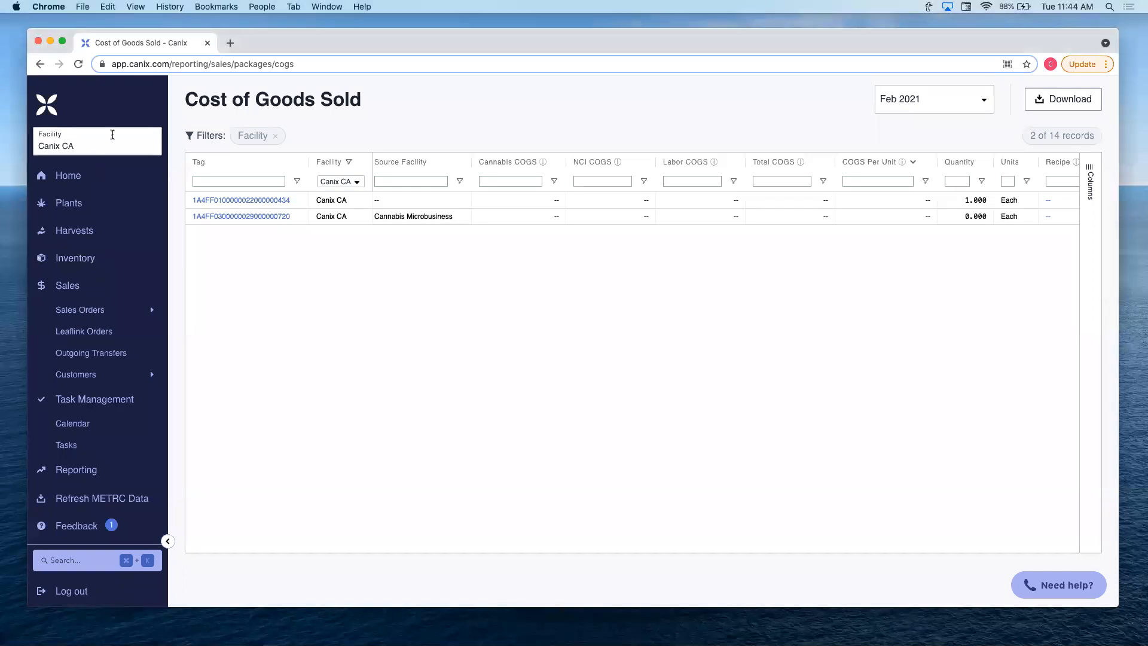
{"action": "left_click", "coordinate": [113, 135]}
{"action": "left_click", "coordinate": [96, 272]}
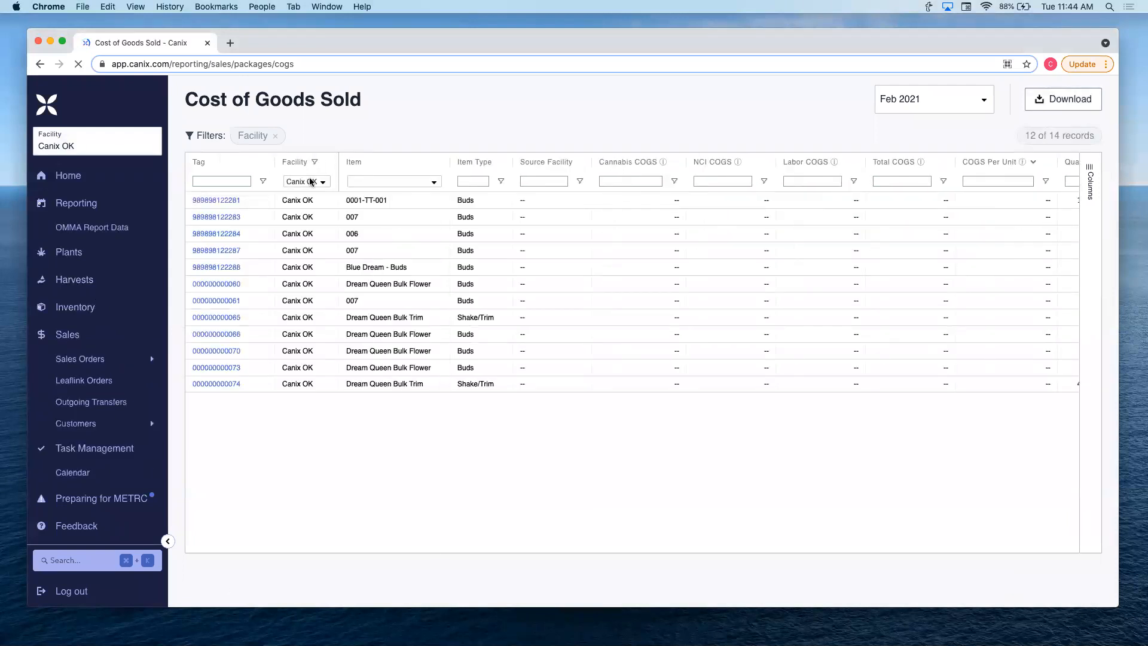
{"action": "left_click", "coordinate": [242, 181]}
{"action": "type", "text": "0420"}
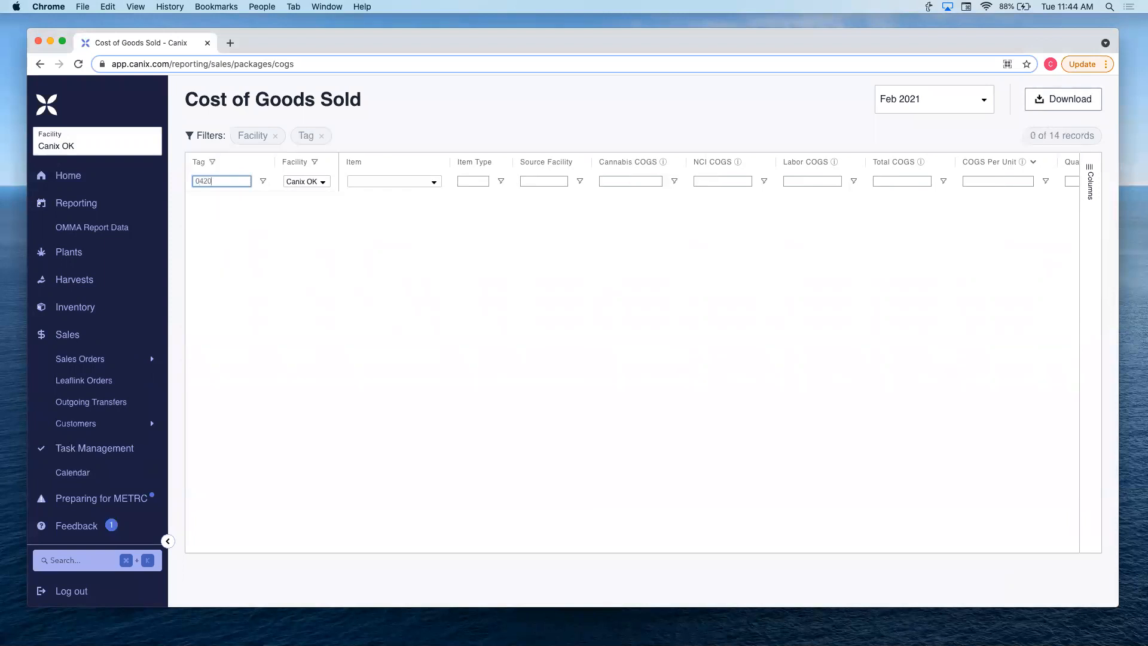
{"action": "key", "text": "super+a"}
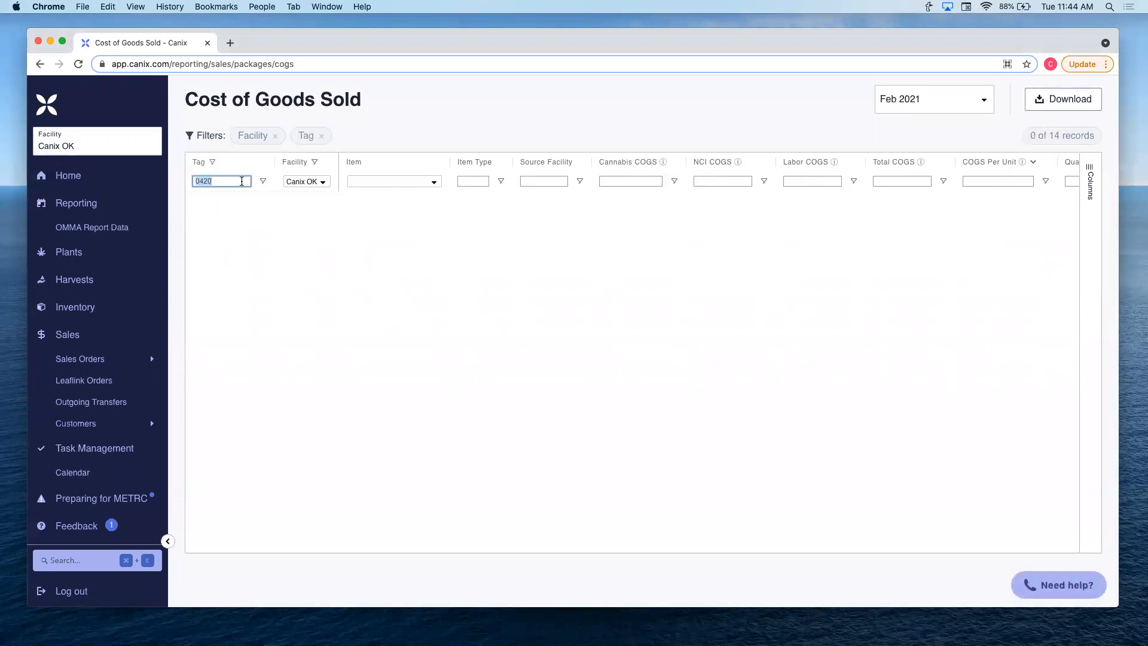
{"action": "key", "text": "BackSpace"}
Open the active packages inventory list for the Canix OK facility
{"action": "left_click", "coordinate": [95, 307]}
{"action": "mouse_move", "coordinate": [128, 354]}
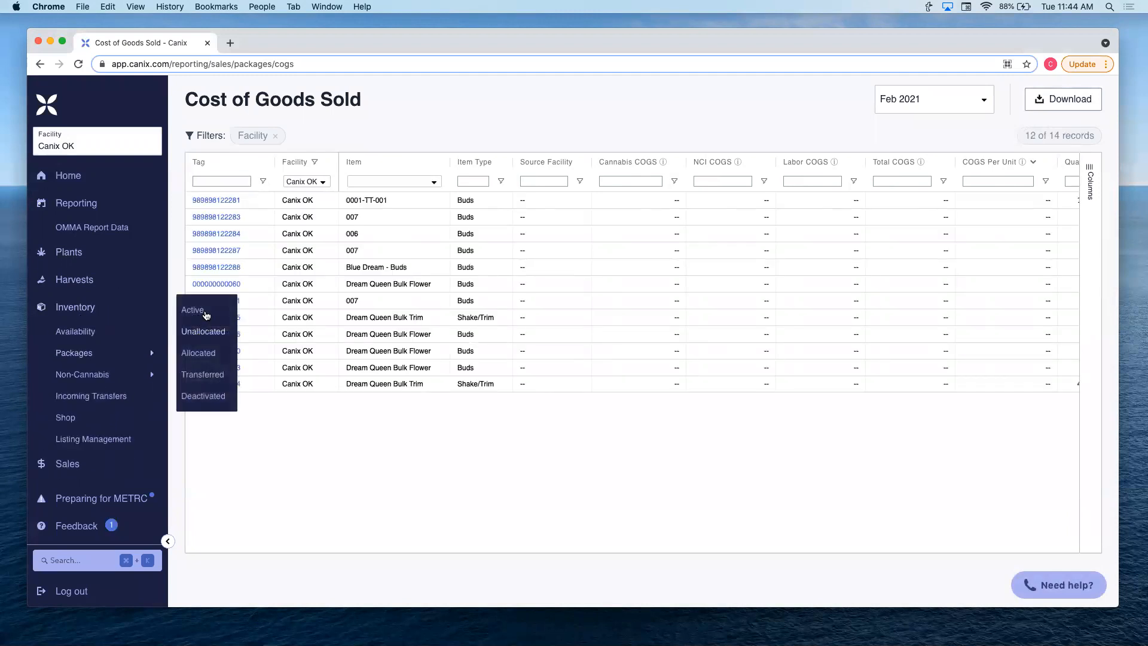
{"action": "left_click", "coordinate": [203, 312]}
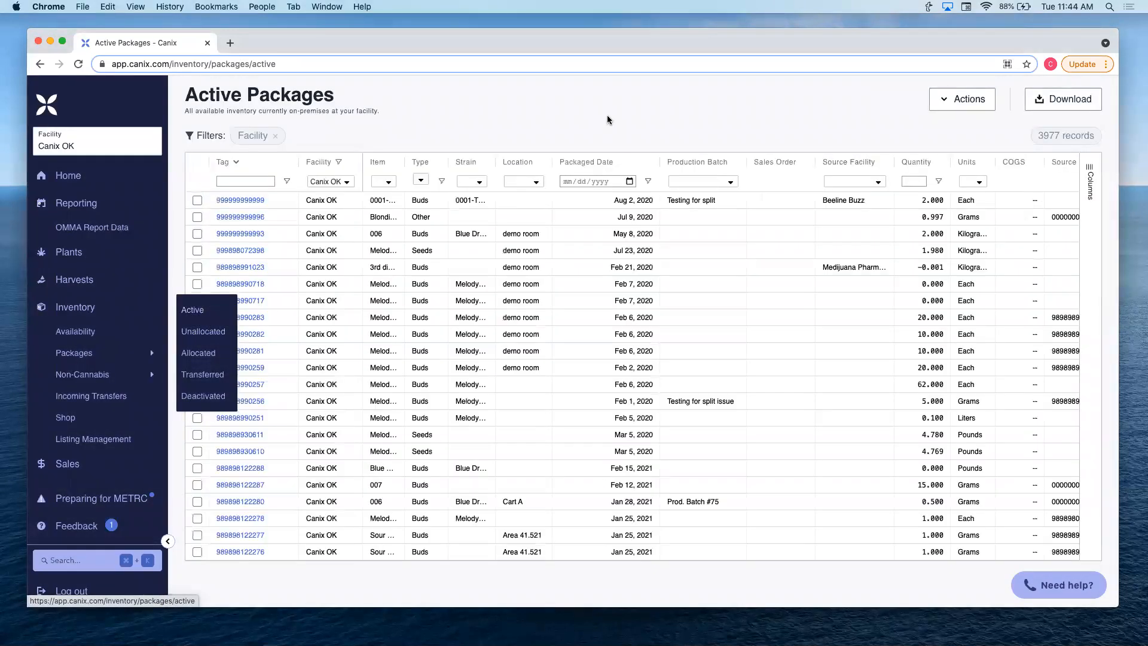
Filter the active packages by tag 0420, review the matching package's details, and close them
{"action": "left_click", "coordinate": [263, 180]}
{"action": "type", "text": "0420"}
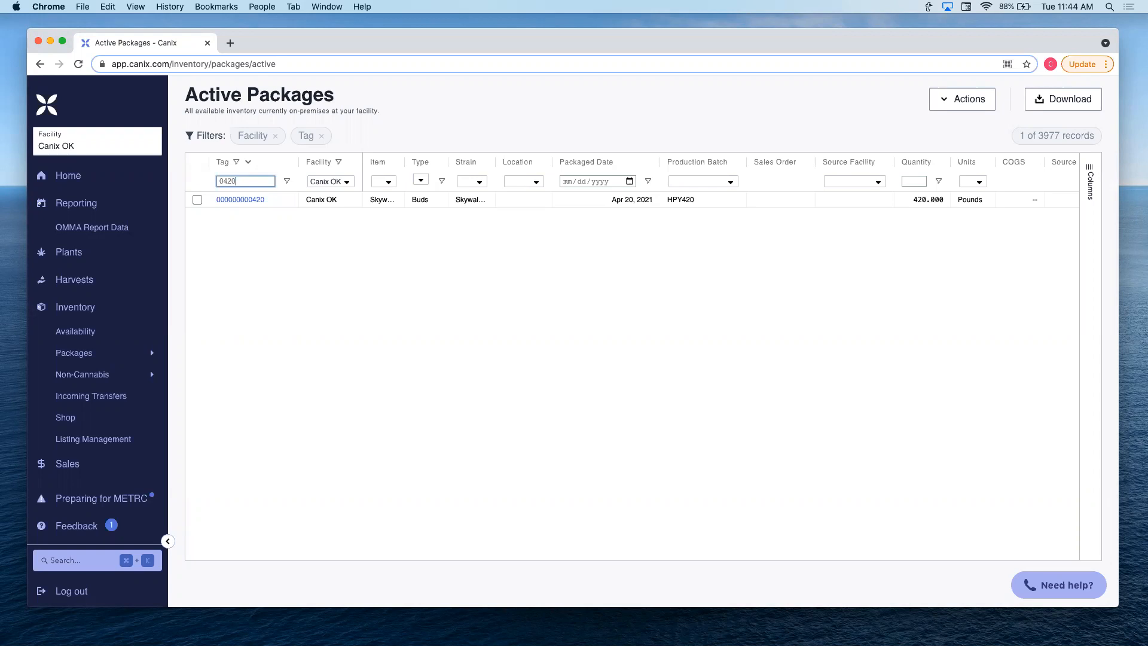
{"action": "left_click", "coordinate": [245, 201]}
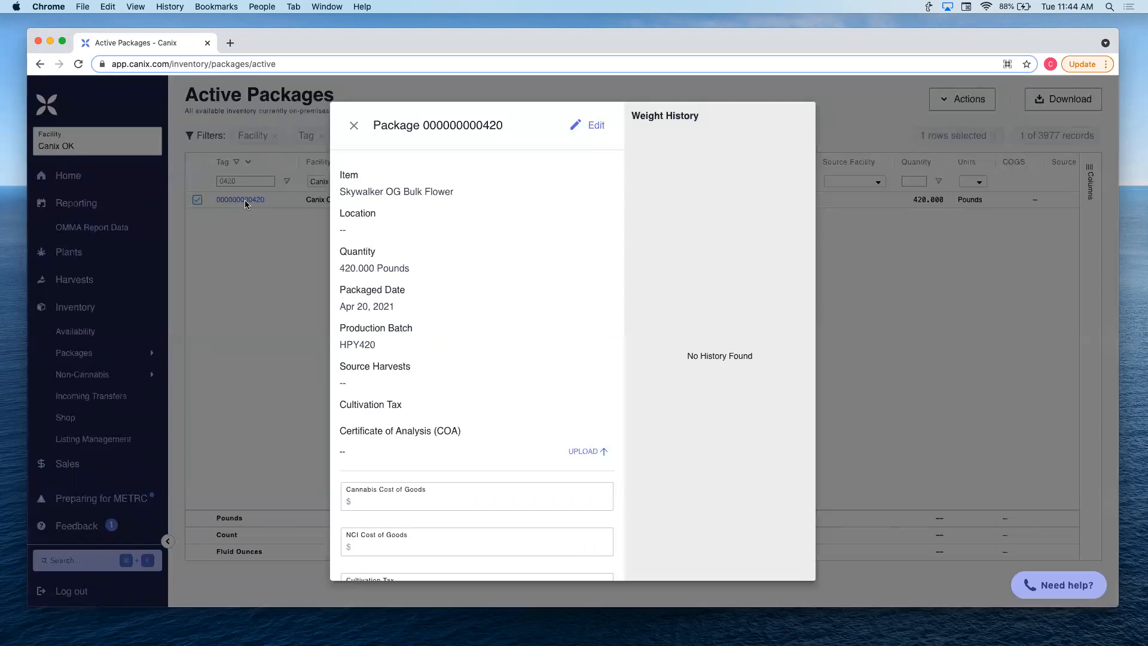
{"action": "scroll", "coordinate": [447, 286], "scroll_direction": "down", "scroll_amount": 5}
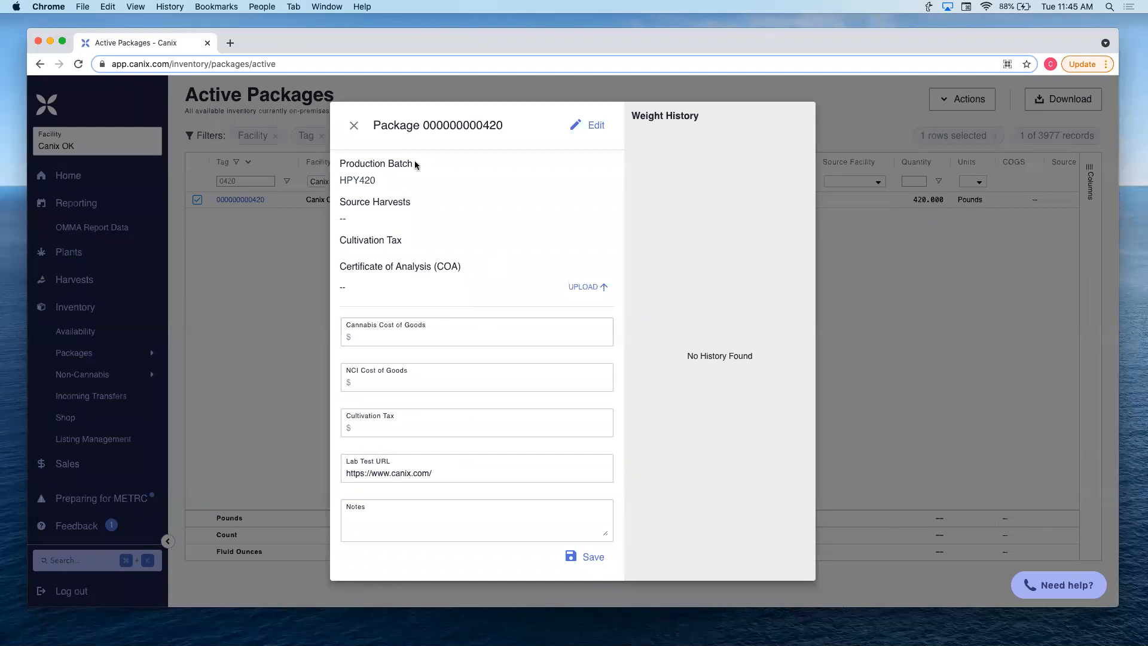
{"action": "left_click", "coordinate": [358, 133]}
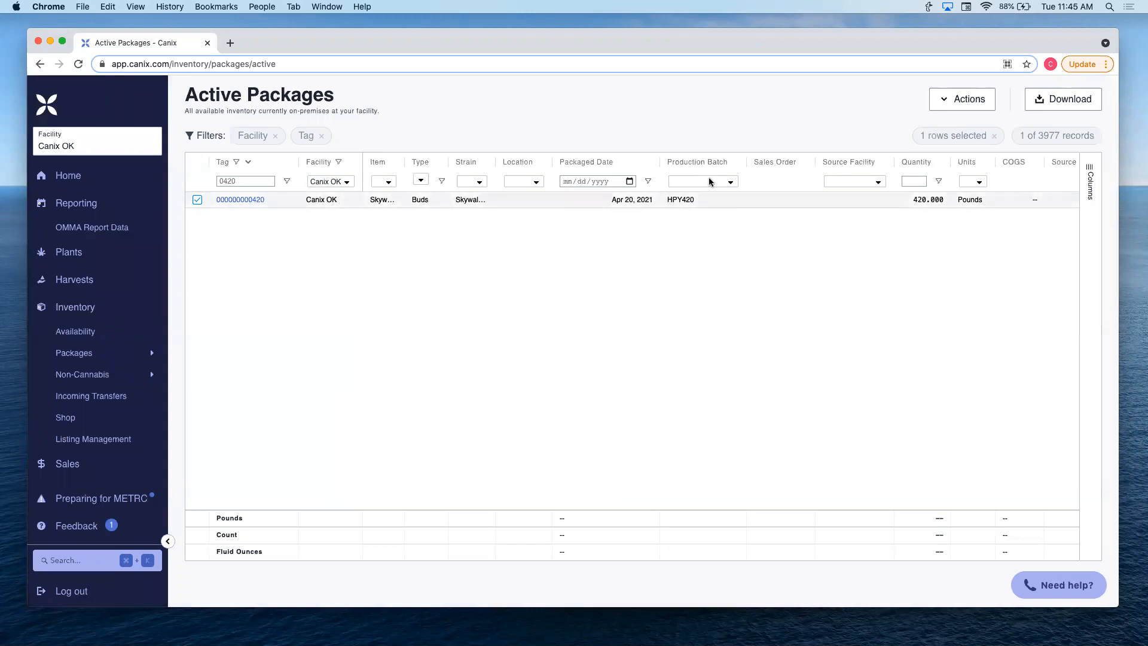
{"action": "left_click", "coordinate": [969, 103]}
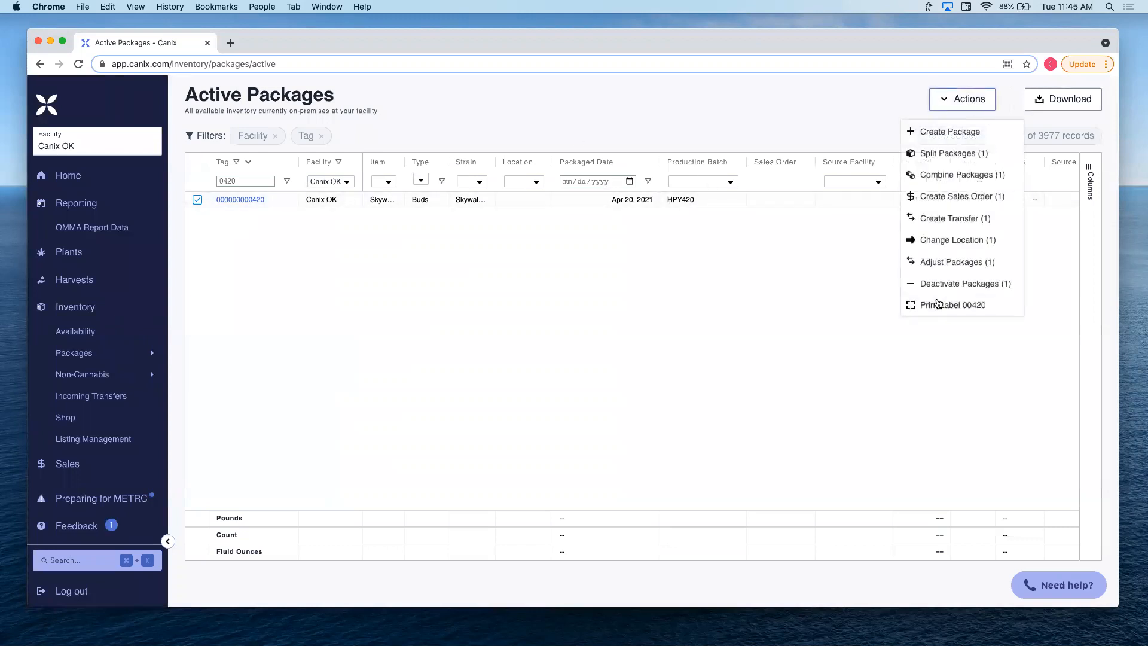
{"action": "left_click", "coordinate": [969, 306]}
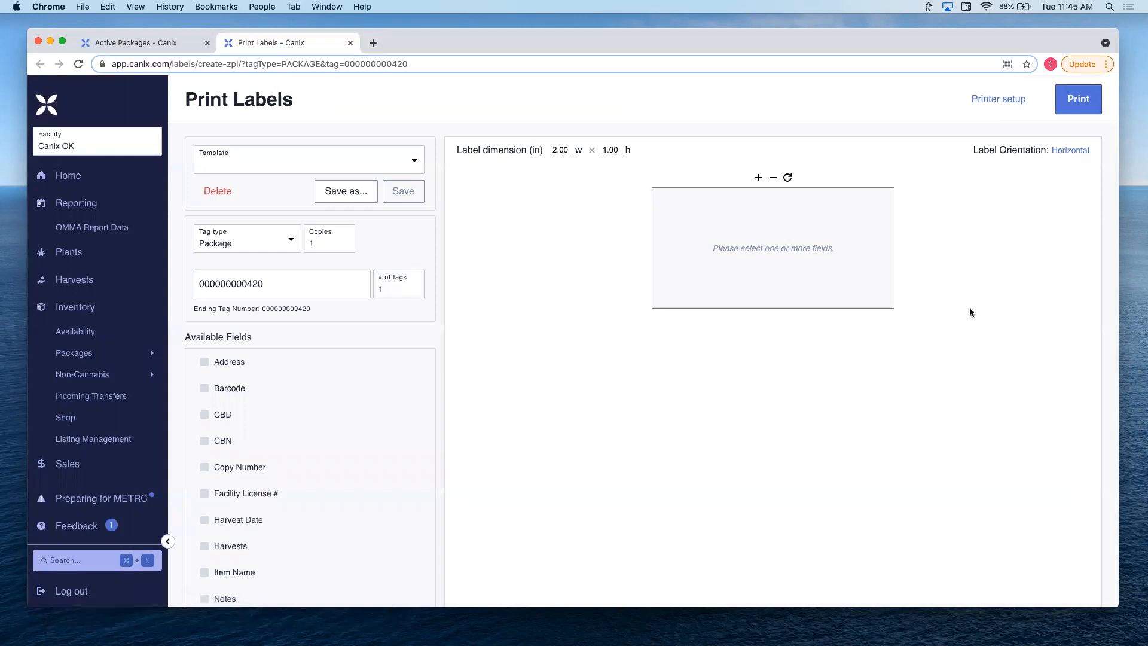
Set the print mode to Printer in the printer setup and save it
{"action": "left_click", "coordinate": [1002, 108]}
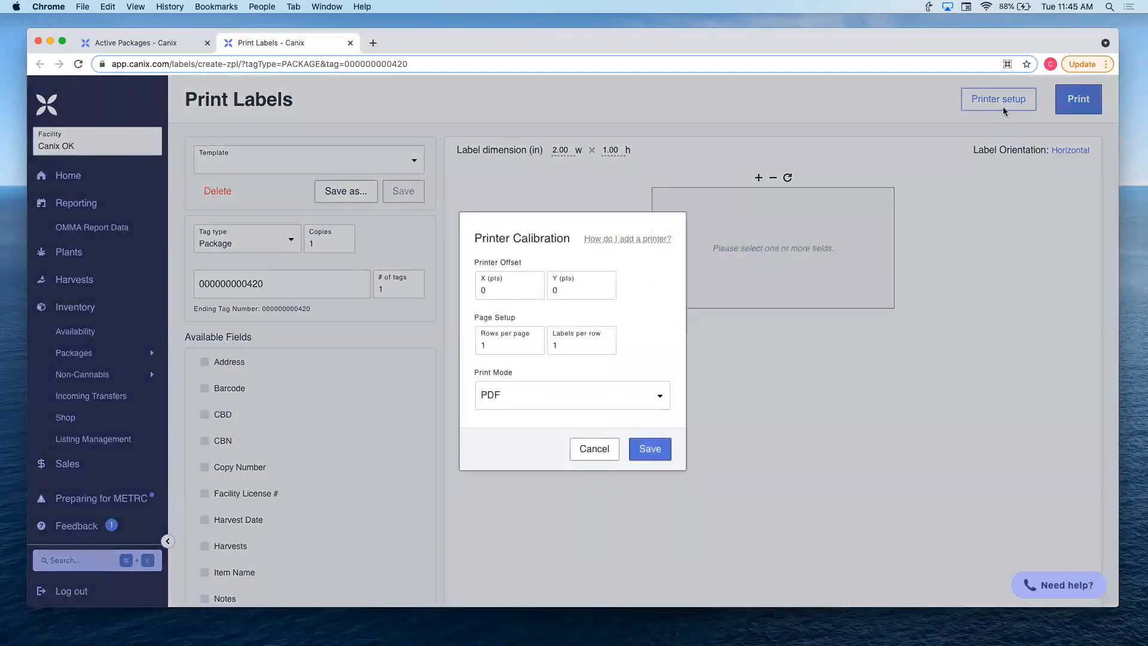
{"action": "left_click", "coordinate": [566, 400]}
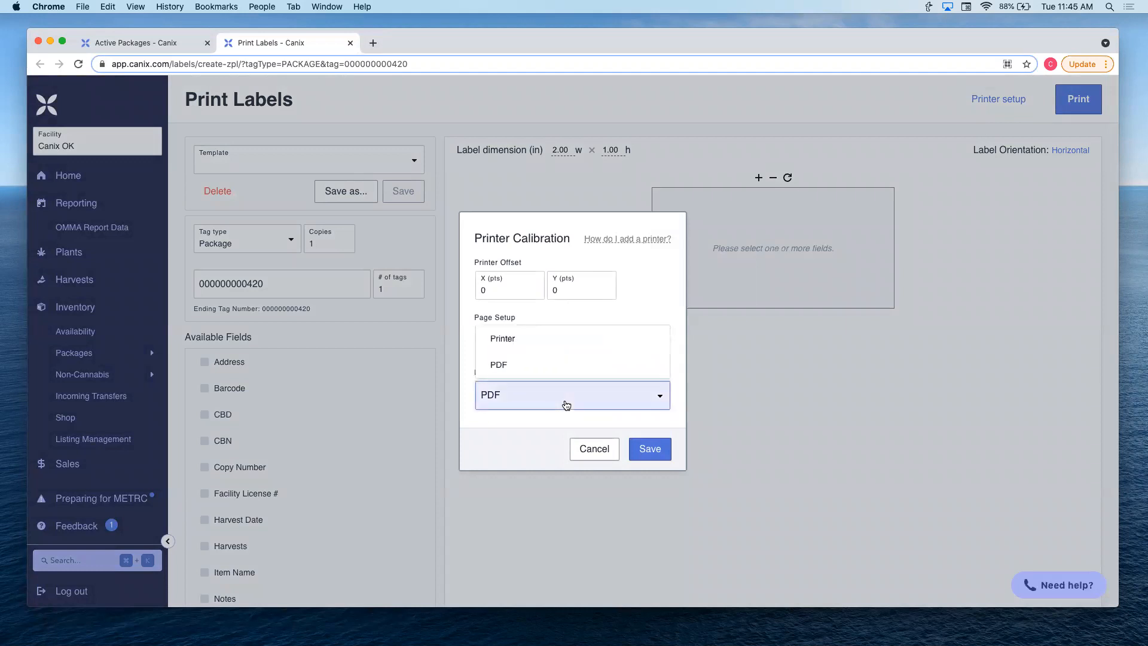
{"action": "left_click", "coordinate": [589, 337]}
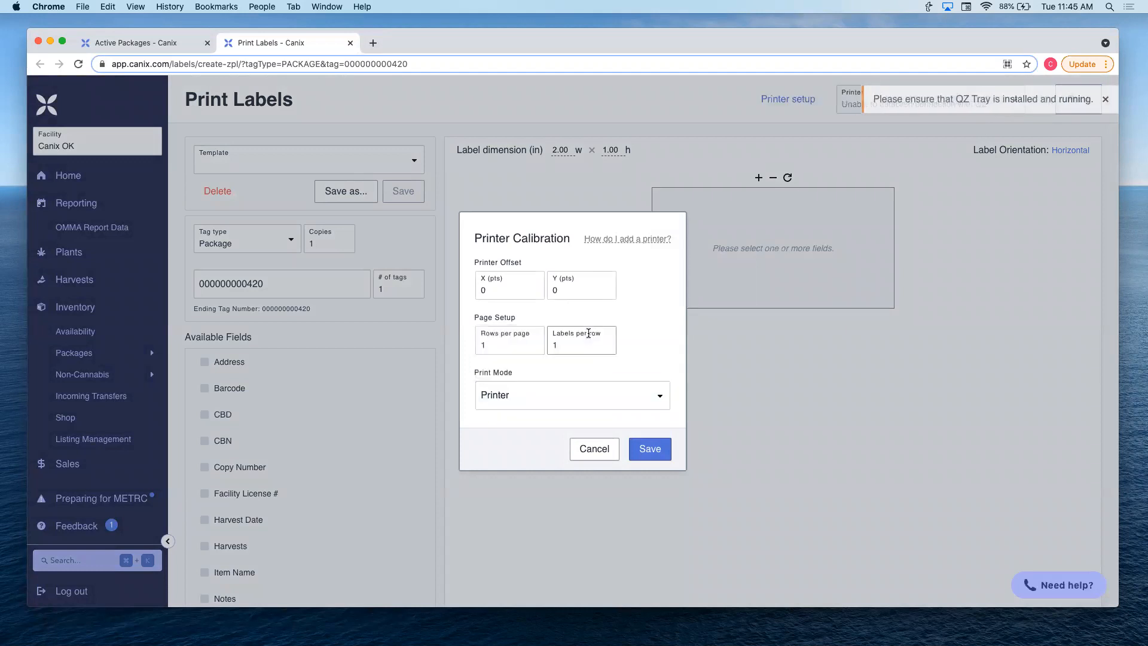
{"action": "left_click", "coordinate": [651, 450]}
{"action": "left_click", "coordinate": [1097, 99]}
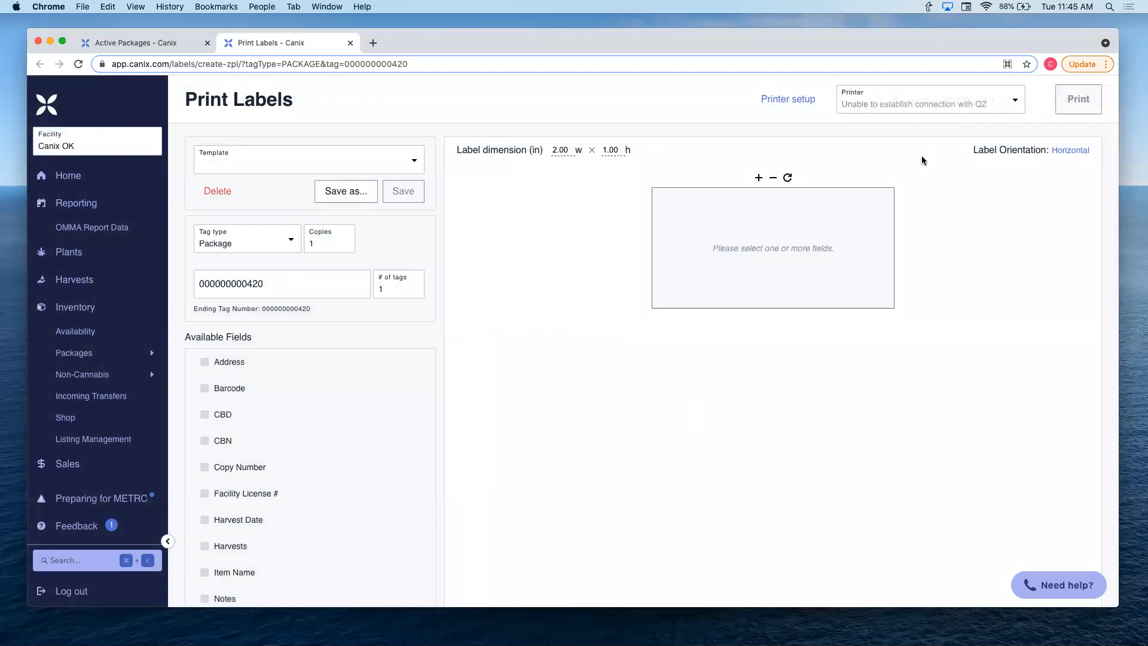
Open the OSX raw printer setup guide from the printer setup's help on adding a printer and read through its steps
{"action": "left_click", "coordinate": [805, 100]}
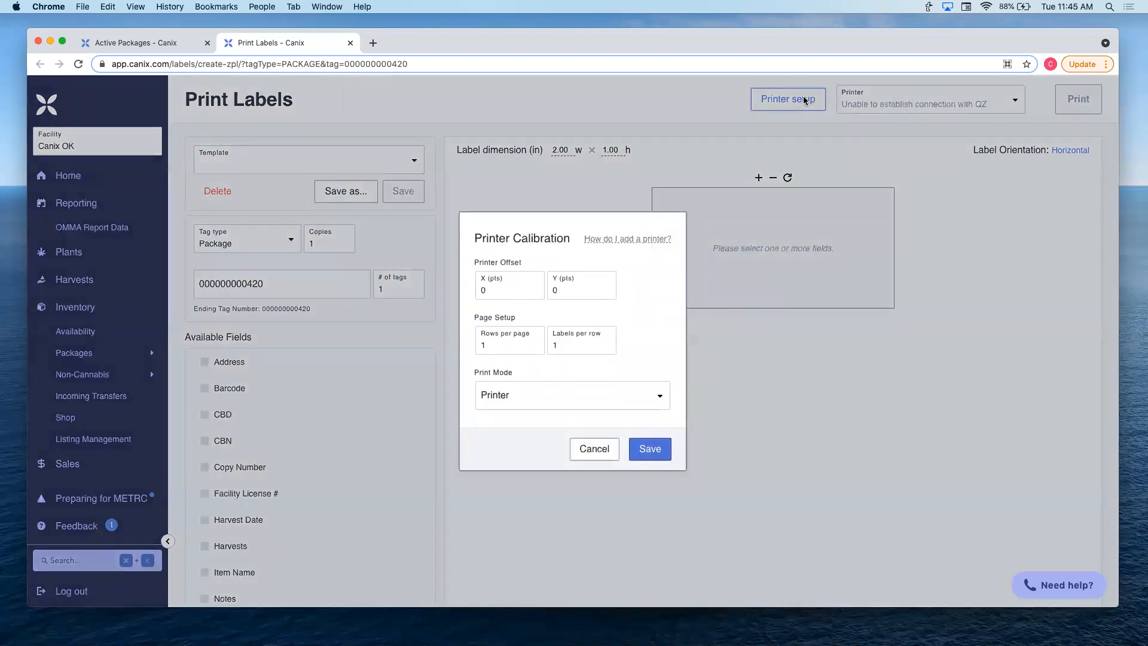
{"action": "mouse_move", "coordinate": [612, 242]}
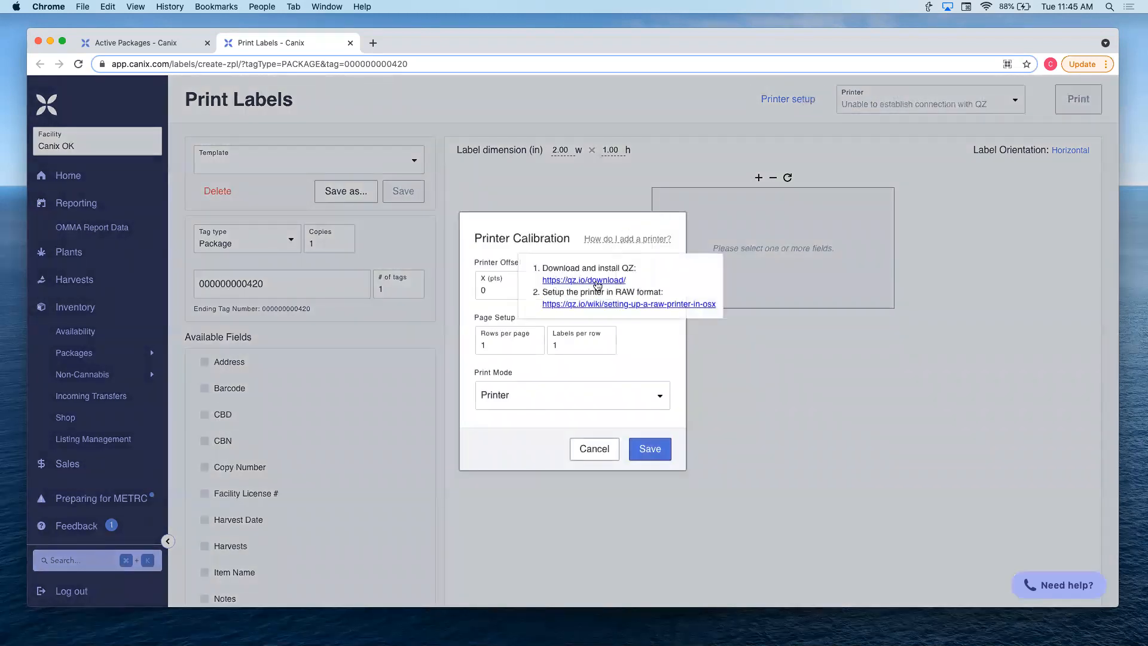
{"action": "left_click", "coordinate": [669, 304]}
{"action": "scroll", "coordinate": [494, 417], "scroll_direction": "down", "scroll_amount": 5}
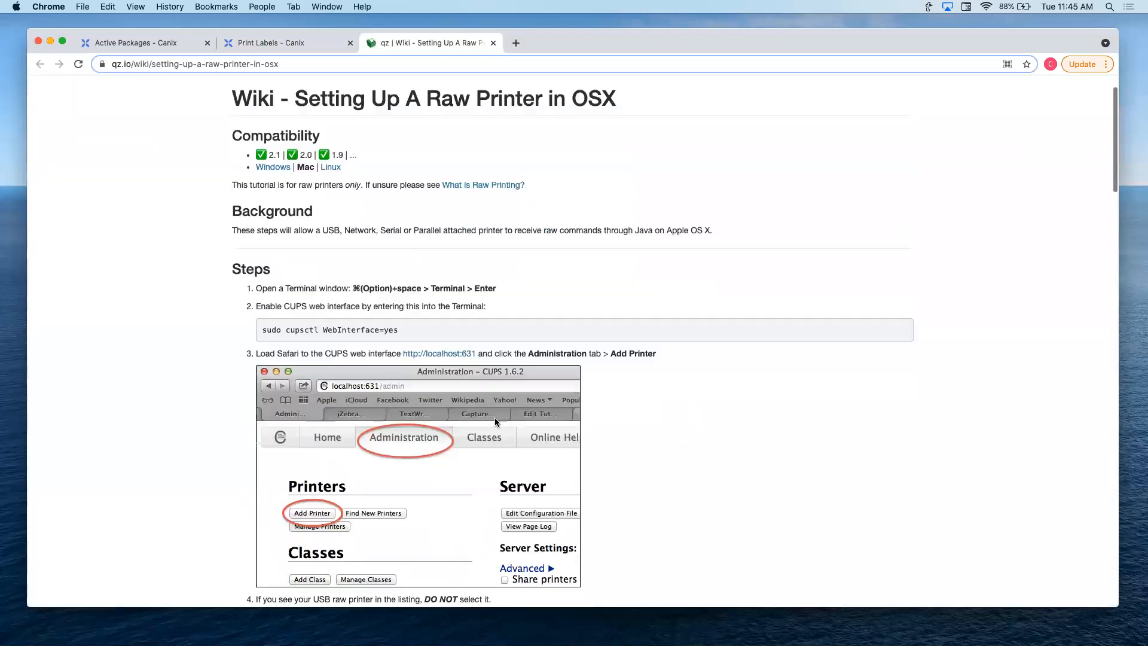
{"action": "scroll", "coordinate": [495, 423], "scroll_direction": "down", "scroll_amount": 6}
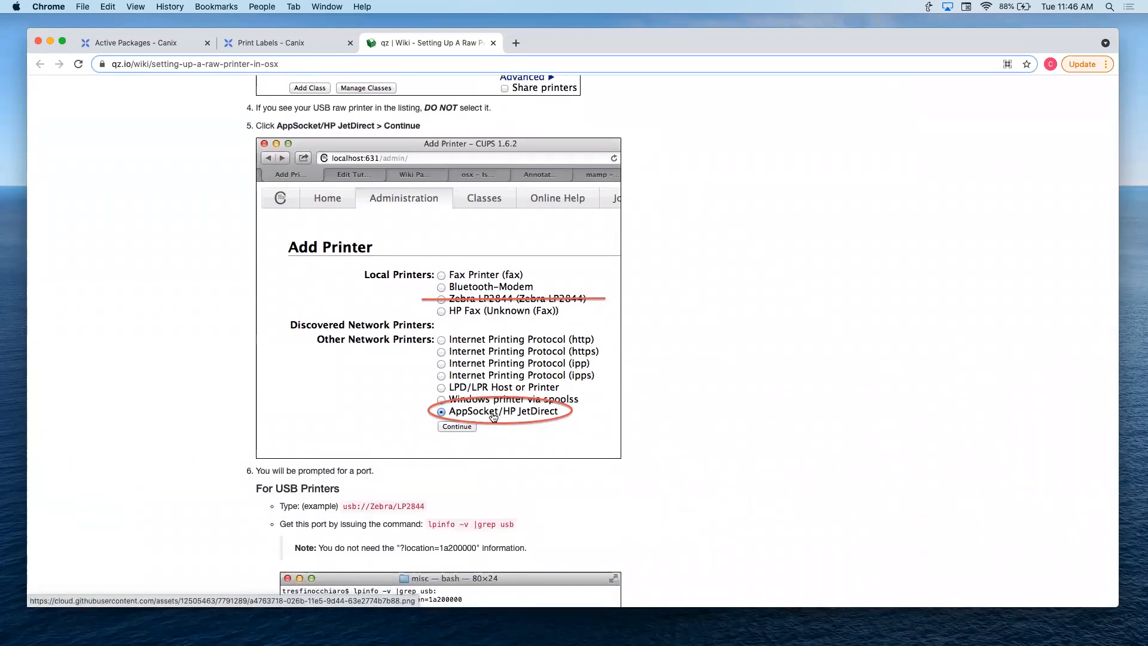
Return to the printer setup on the Print Labels page, set the print mode to PDF, and save
{"action": "left_click", "coordinate": [314, 39]}
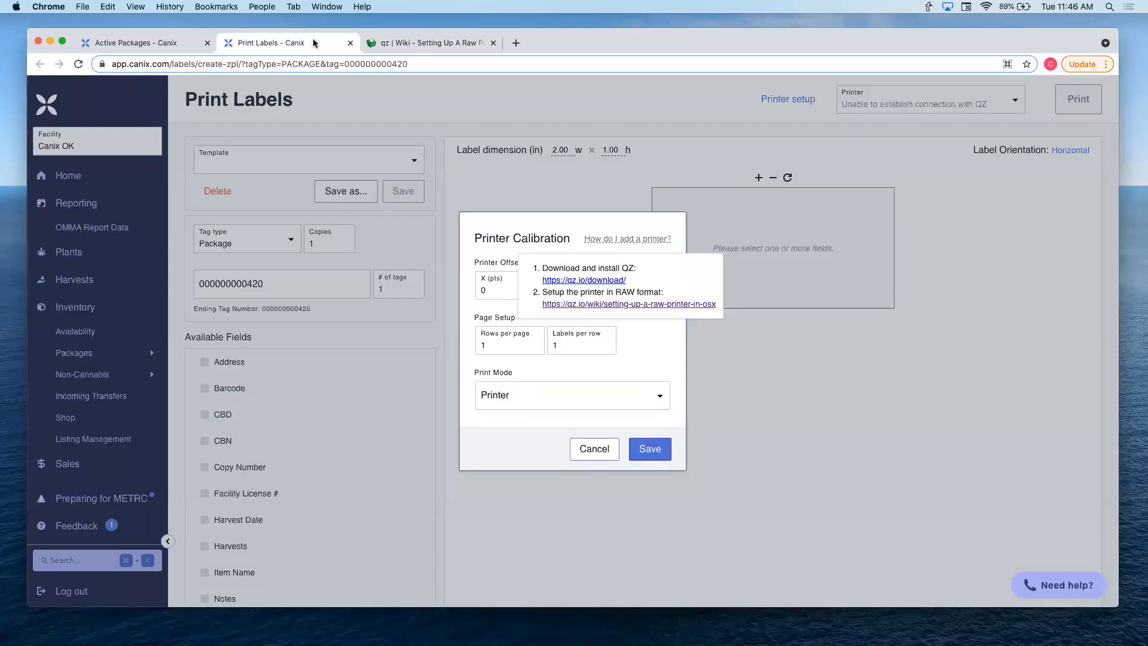
{"action": "left_click", "coordinate": [624, 393]}
{"action": "left_click", "coordinate": [574, 366]}
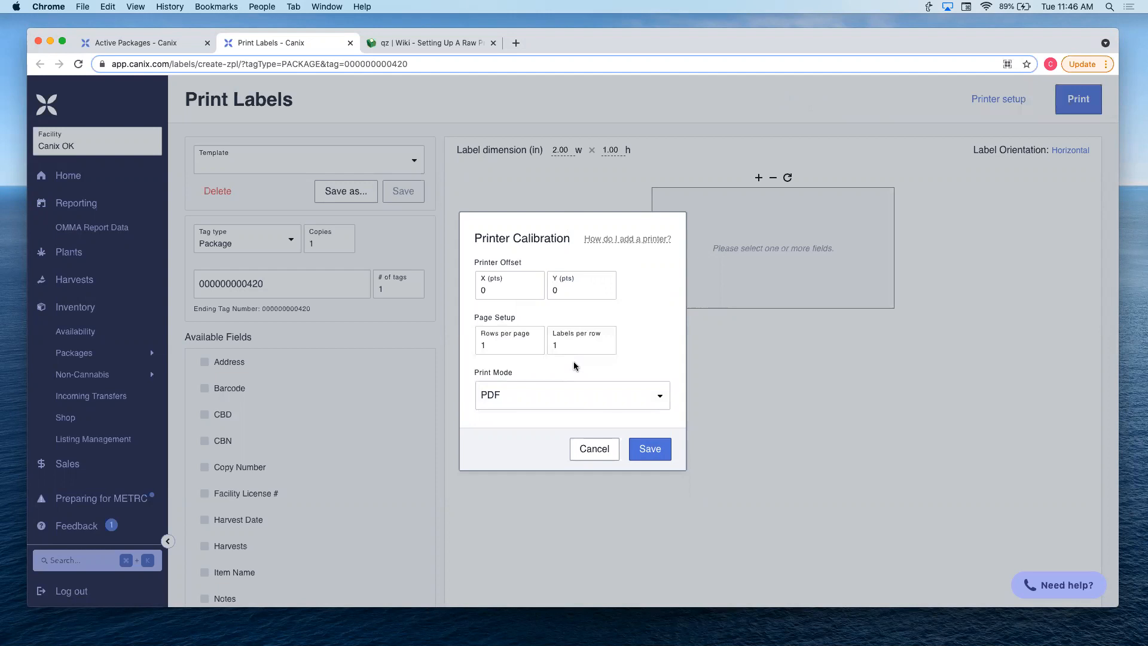
{"action": "left_click", "coordinate": [647, 449]}
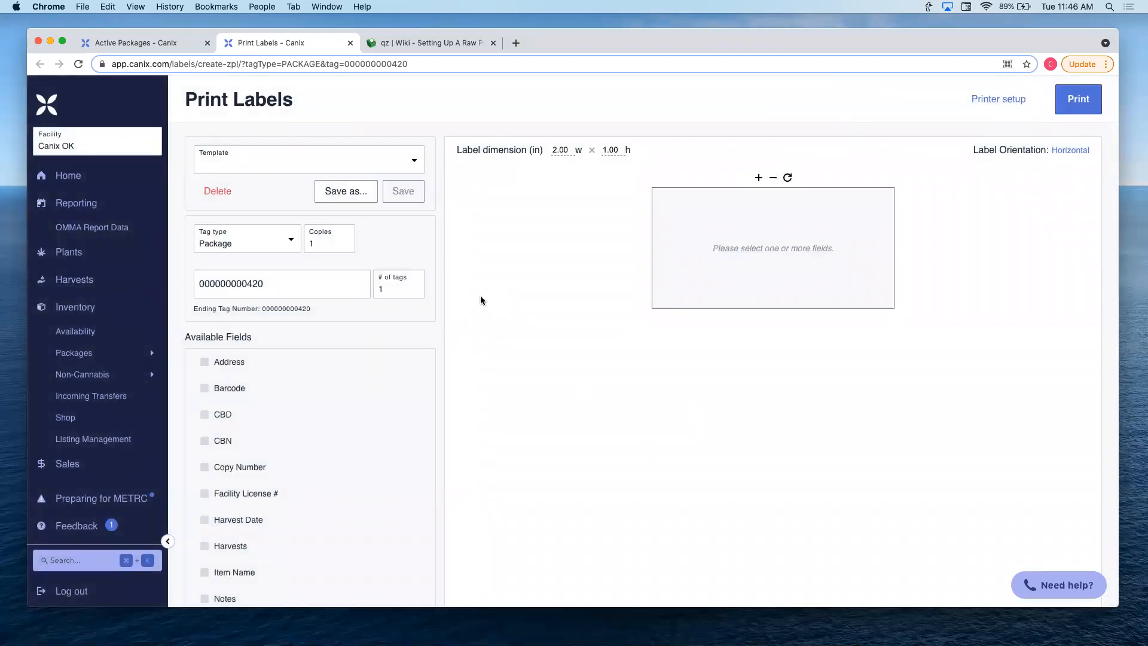
Apply the Package Tags template to the label and look over the tag number and template choices
{"action": "left_click", "coordinate": [403, 165]}
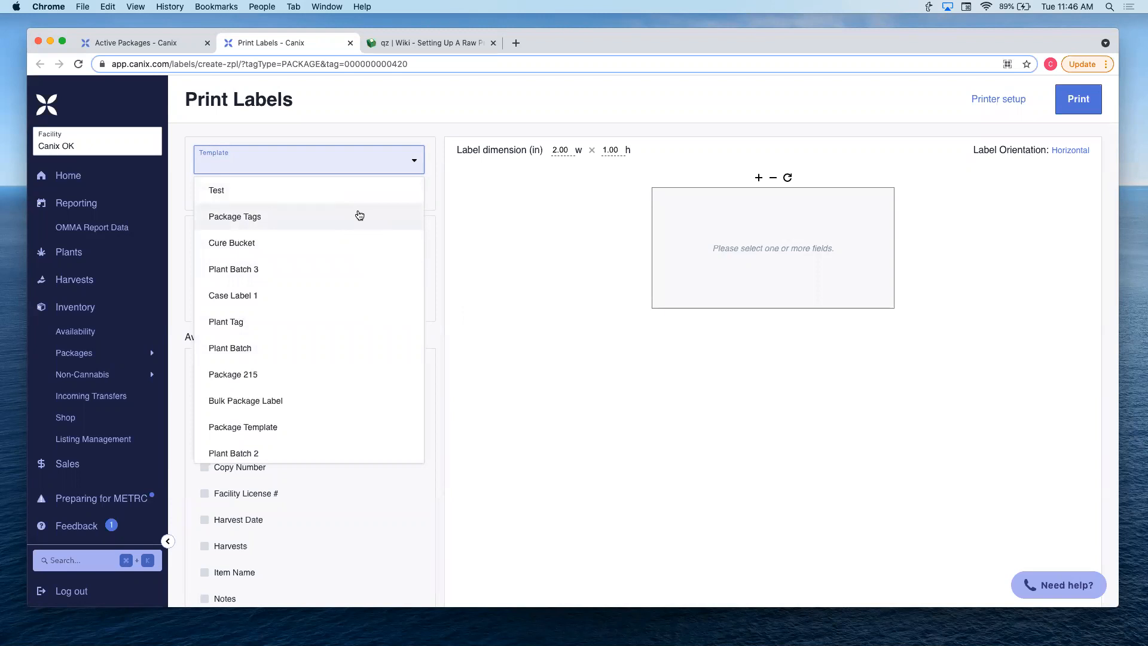
{"action": "left_click", "coordinate": [359, 217]}
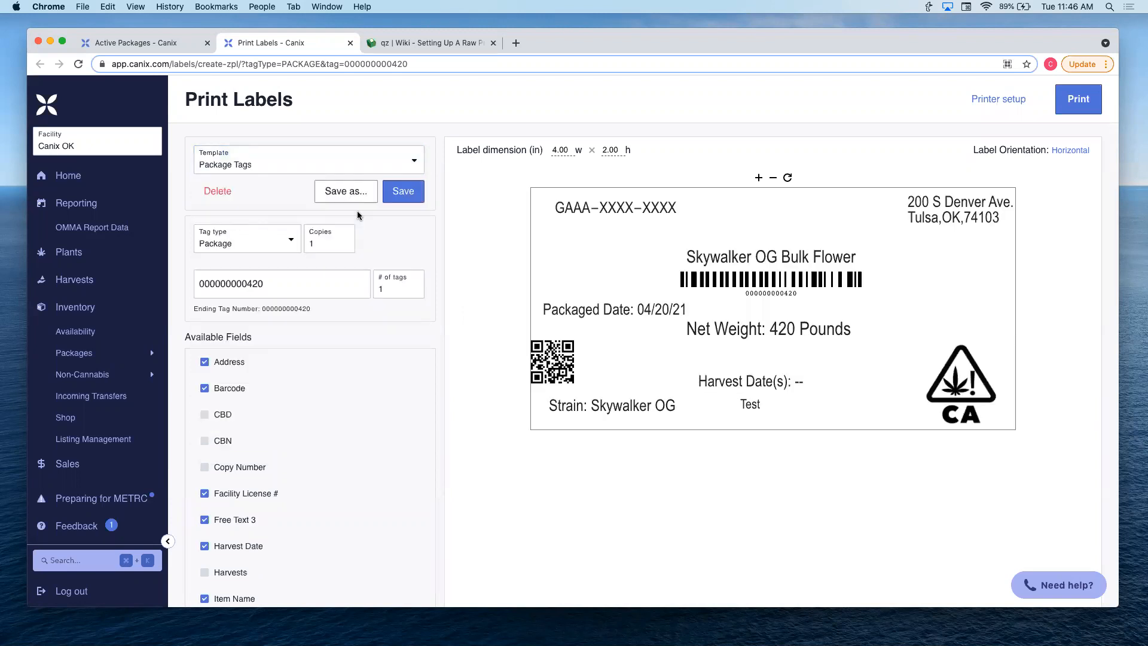
{"action": "left_click", "coordinate": [281, 285]}
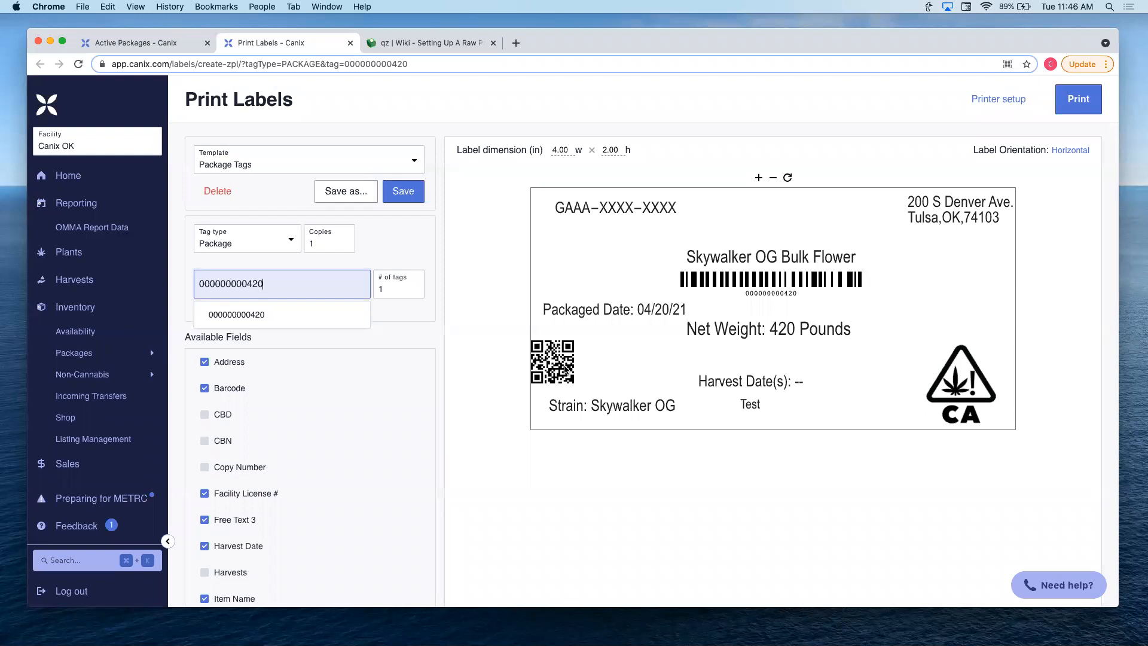
{"action": "left_click", "coordinate": [493, 292]}
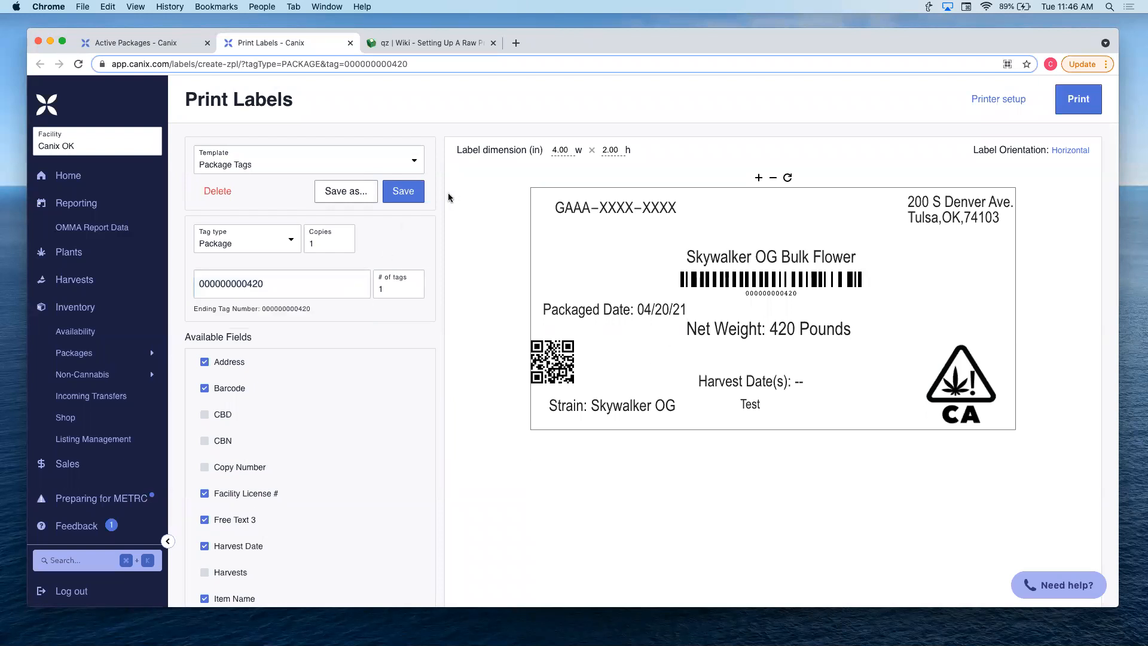
{"action": "left_click", "coordinate": [415, 163]}
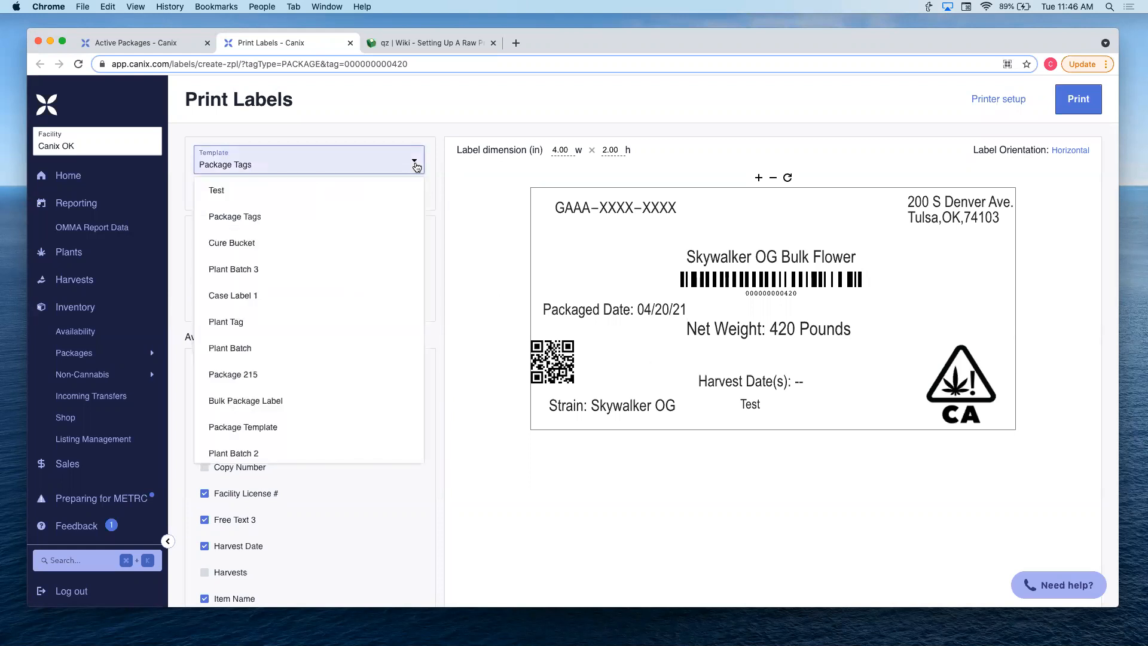
{"action": "left_click", "coordinate": [473, 209]}
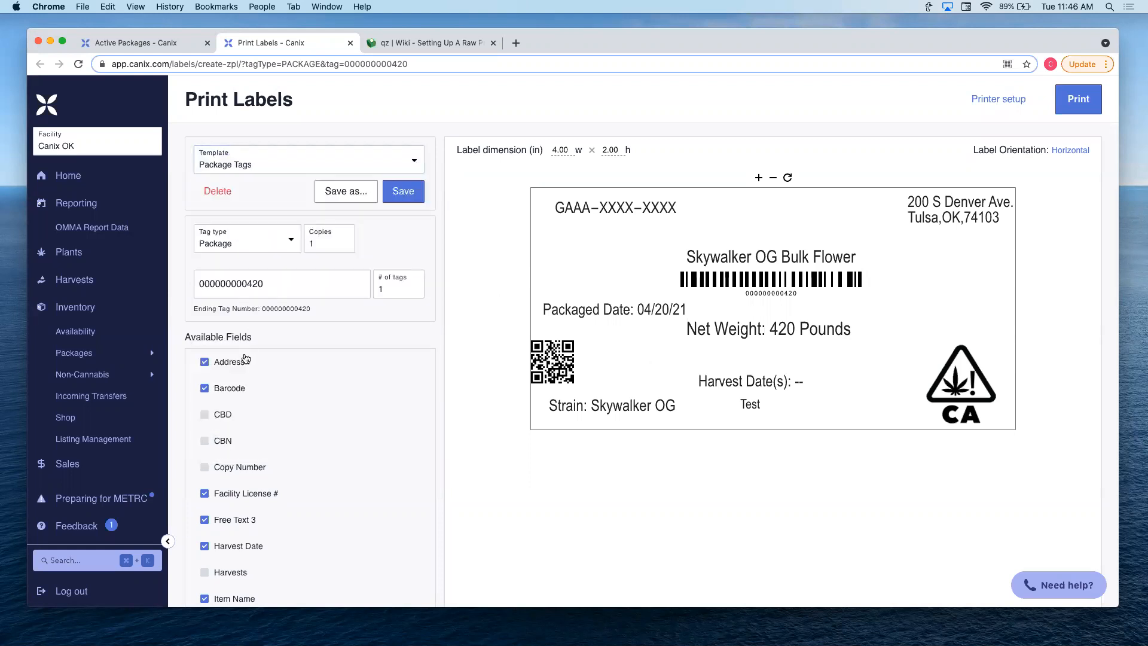
Try turning the CBD and Harvests fields on and off on the label, and look through the available fields
{"action": "mouse_move", "coordinate": [784, 276]}
{"action": "left_mouse_down"}
{"action": "mouse_move", "coordinate": [736, 281]}
{"action": "mouse_move", "coordinate": [831, 280]}
{"action": "mouse_move", "coordinate": [768, 280]}
{"action": "mouse_move", "coordinate": [787, 279]}
{"action": "left_mouse_up"}
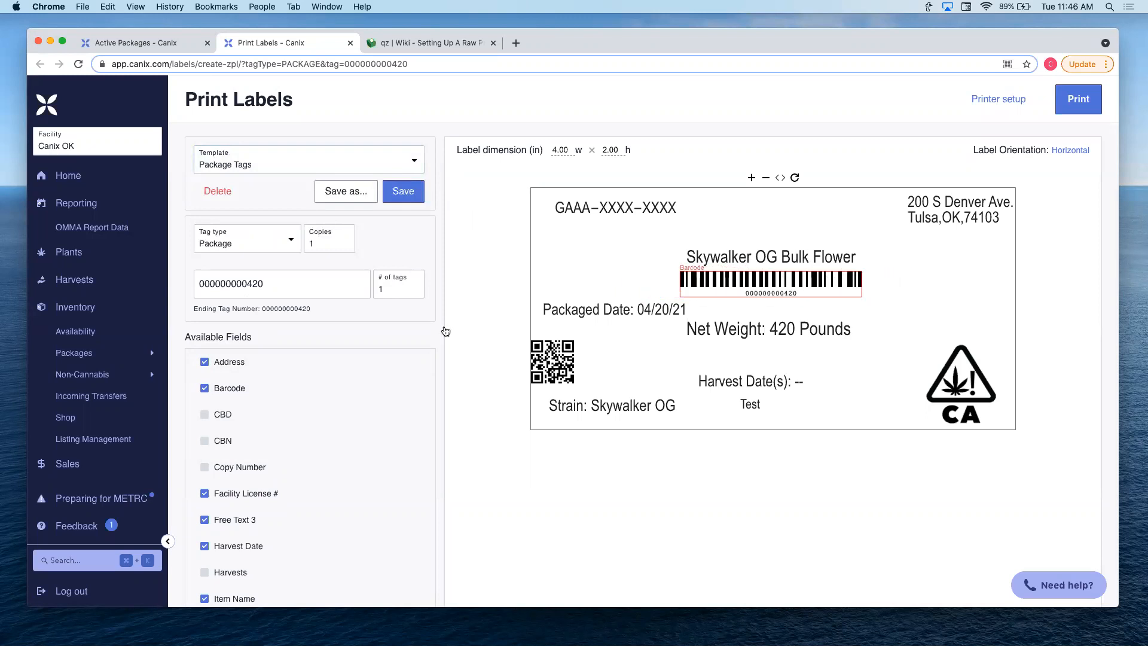
{"action": "left_click", "coordinate": [224, 419]}
{"action": "left_click", "coordinate": [224, 421]}
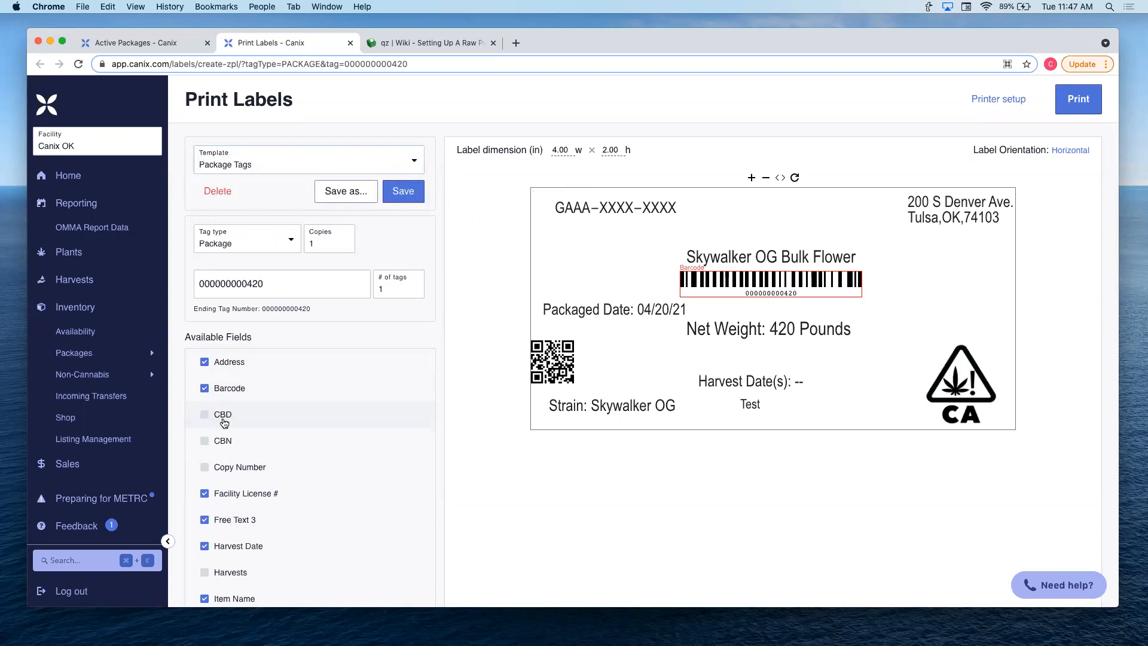
{"action": "scroll", "coordinate": [239, 462], "scroll_direction": "down", "scroll_amount": 5}
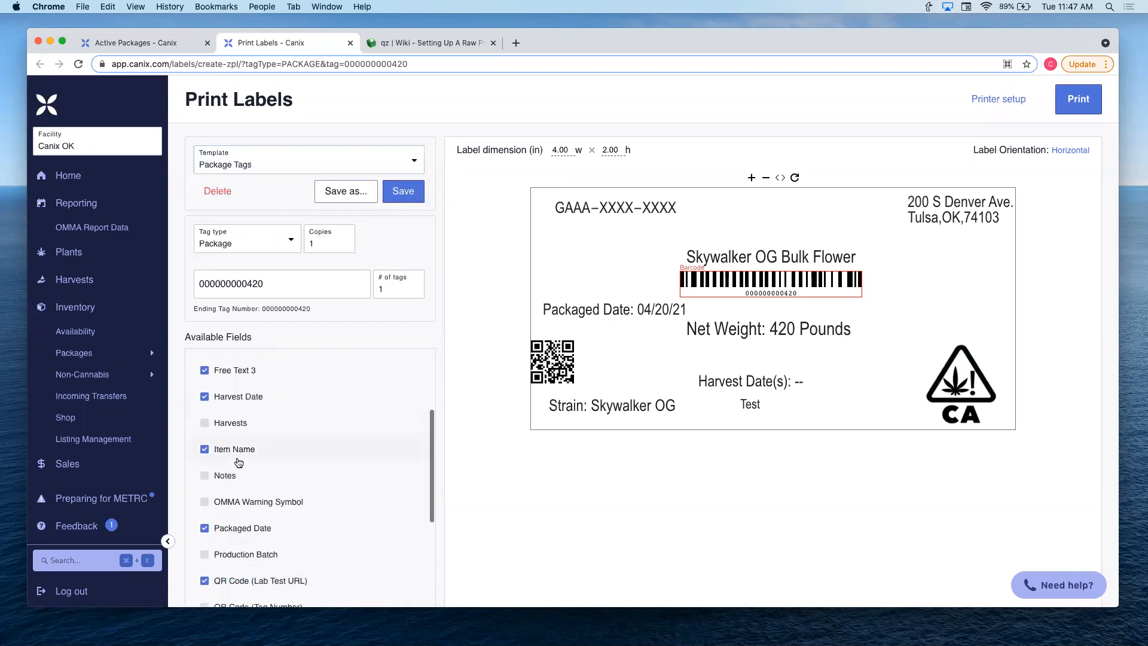
{"action": "left_click", "coordinate": [256, 424]}
{"action": "left_click", "coordinate": [256, 424]}
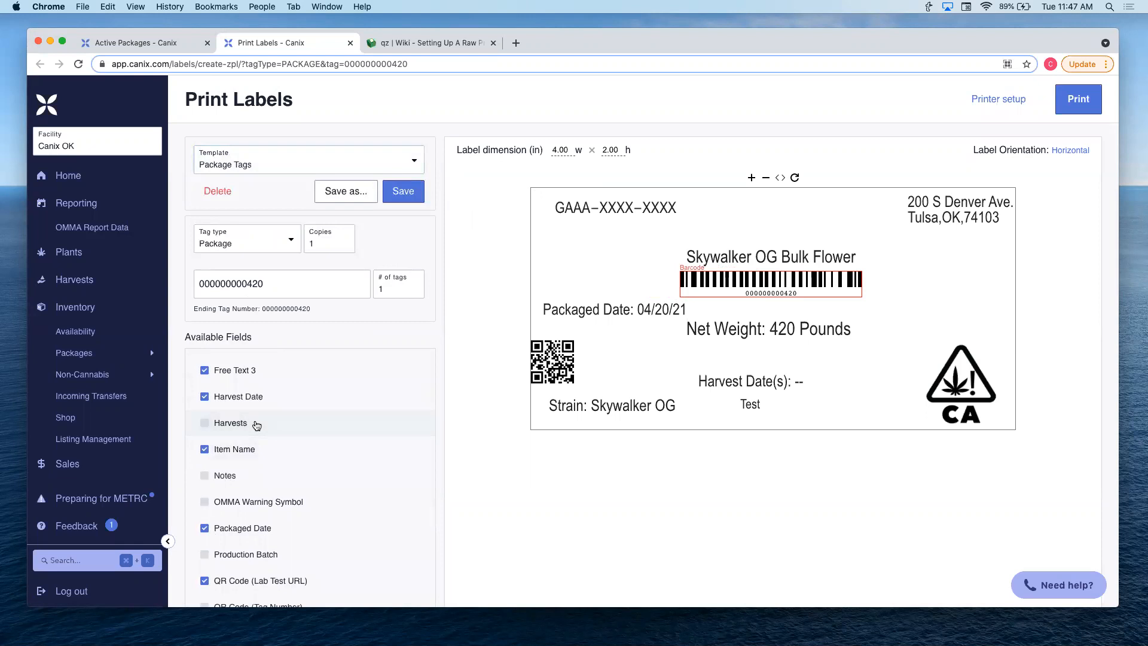
{"action": "scroll", "coordinate": [296, 446], "scroll_direction": "down", "scroll_amount": 8}
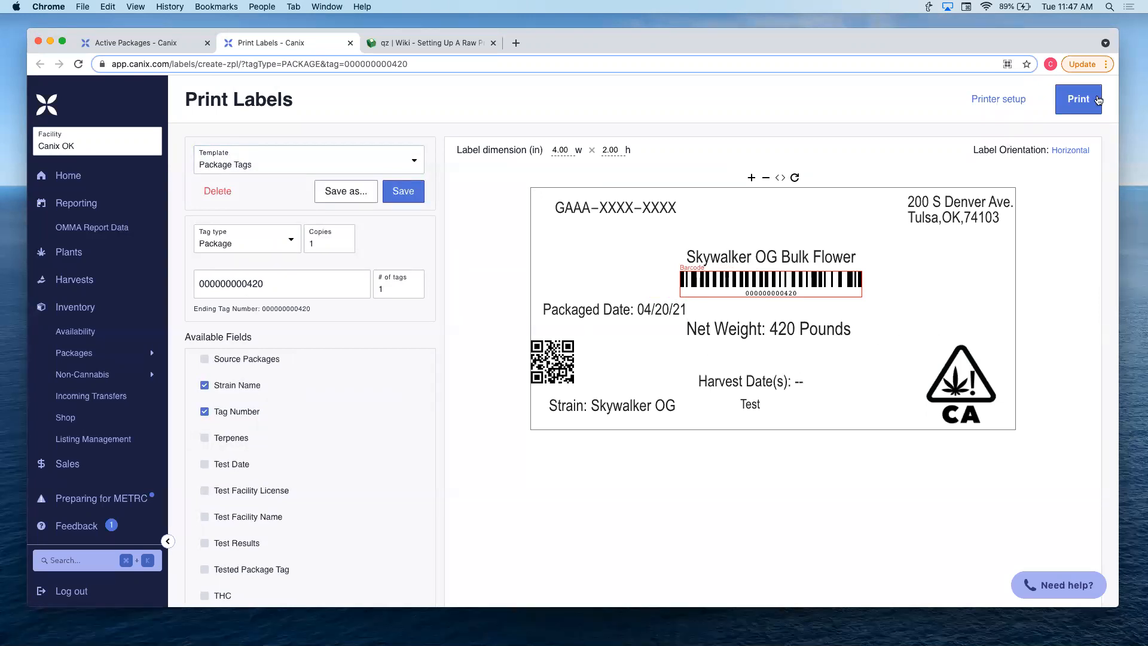
Generate the package label as a PDF and open it to check its print options, without printing
{"action": "left_click", "coordinate": [1080, 106]}
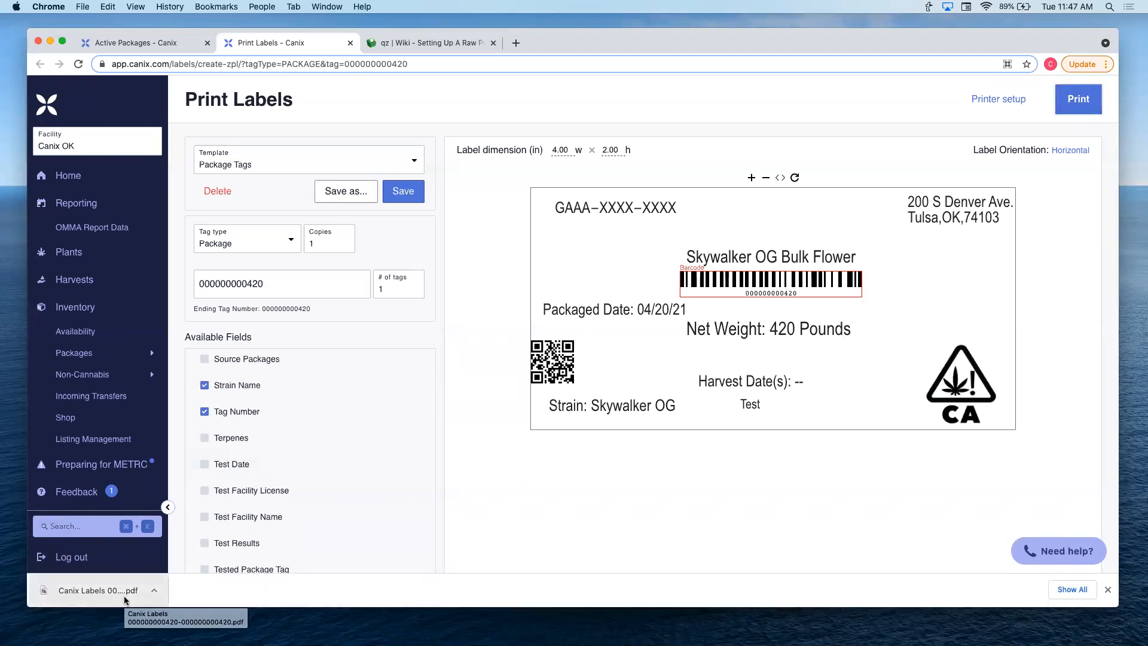
{"action": "left_click", "coordinate": [127, 593]}
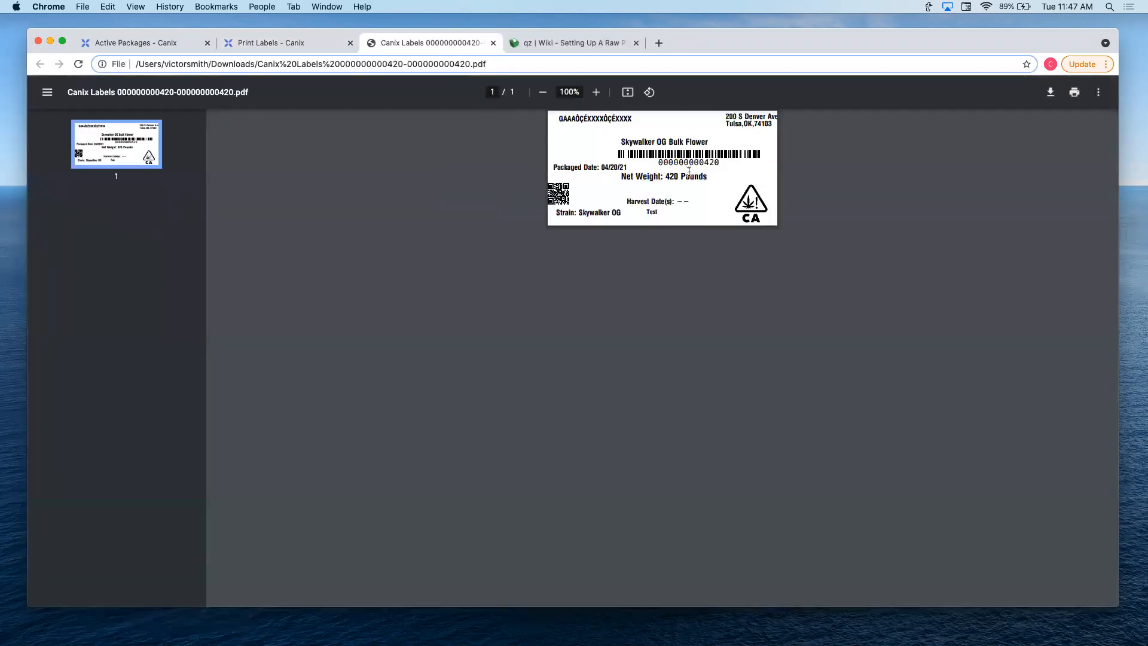
{"action": "left_click", "coordinate": [1075, 91]}
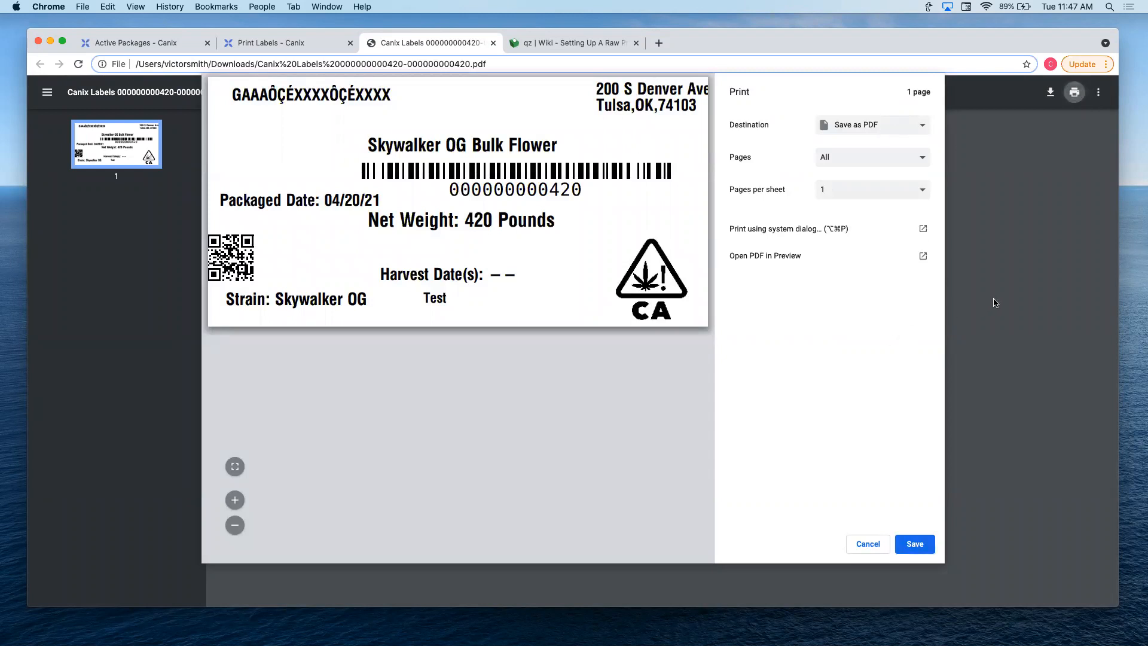
{"action": "left_click", "coordinate": [868, 543]}
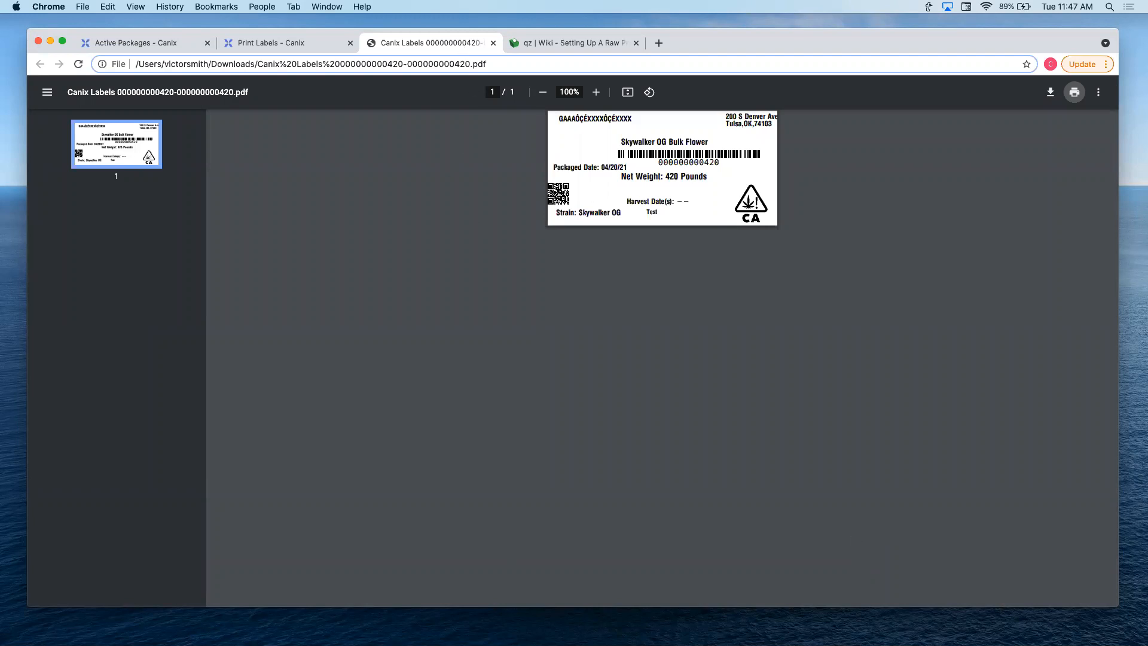
Return to the Print Labels page and look over the available fields, text field and logo options
{"action": "left_click", "coordinate": [321, 43]}
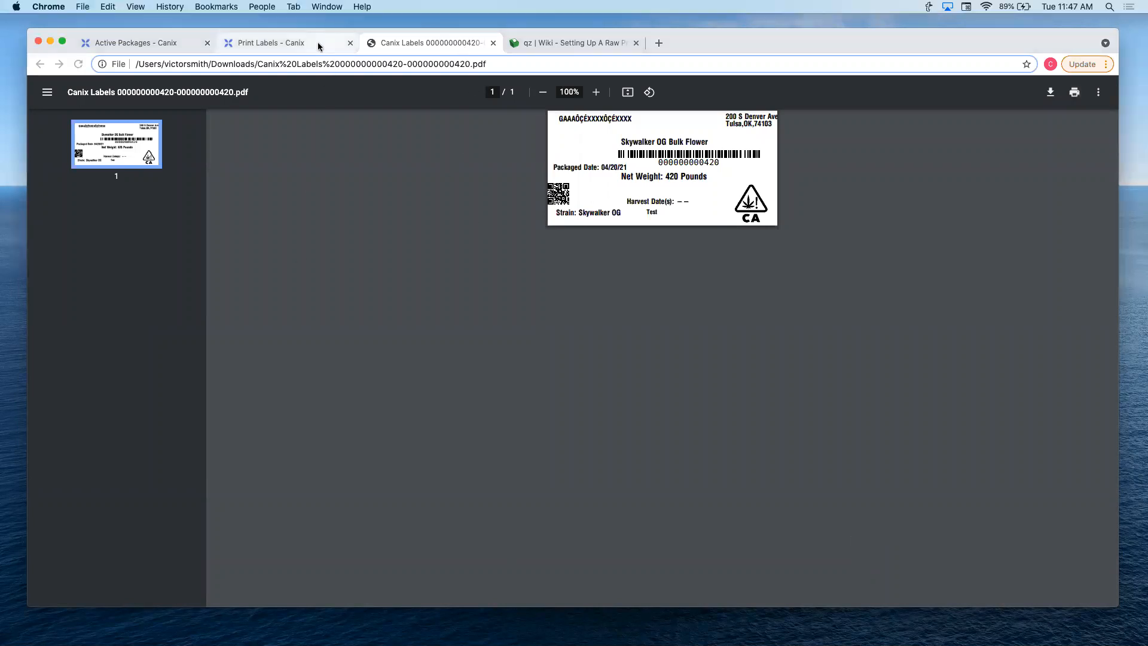
{"action": "scroll", "coordinate": [319, 534], "scroll_direction": "down", "scroll_amount": 5}
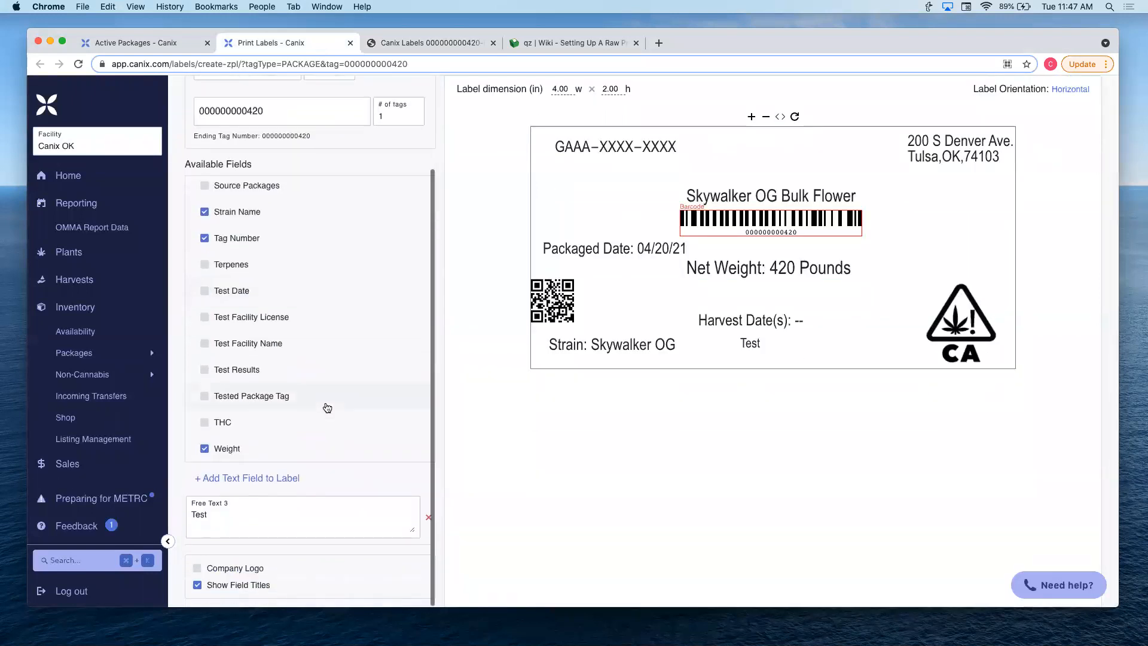
{"action": "scroll", "coordinate": [326, 345], "scroll_direction": "up", "scroll_amount": 4}
{"action": "scroll", "coordinate": [328, 335], "scroll_direction": "up", "scroll_amount": 5}
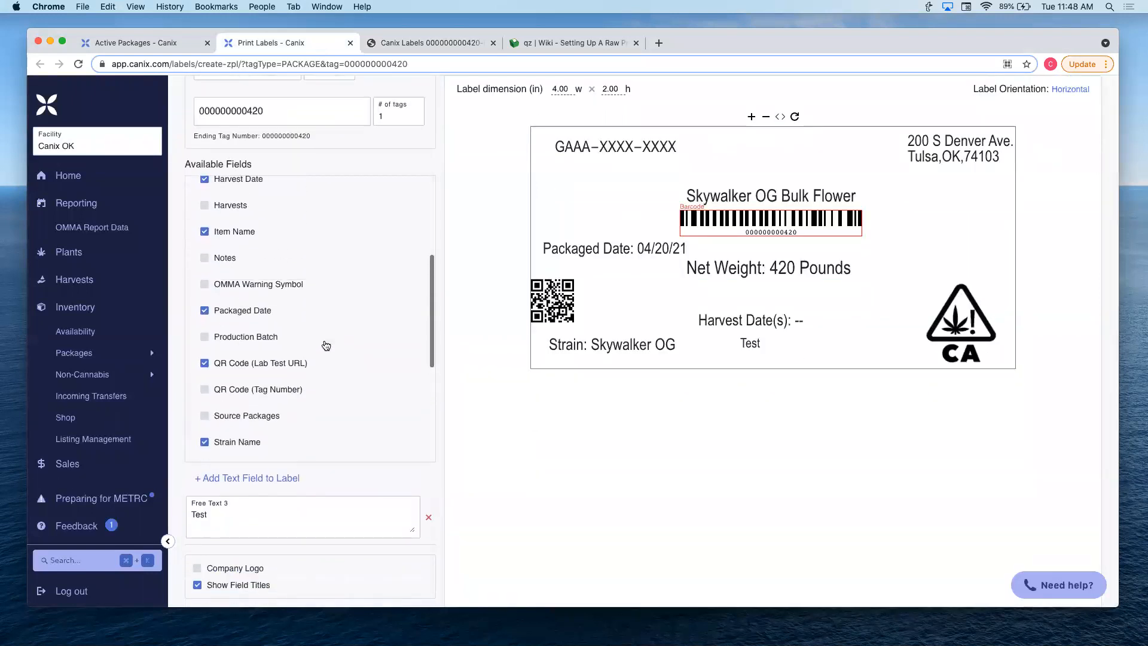
Look through the remaining available fields and turn on the Company Logo for the label
{"action": "scroll", "coordinate": [329, 329], "scroll_direction": "down", "scroll_amount": 6}
{"action": "scroll", "coordinate": [329, 327], "scroll_direction": "down", "scroll_amount": 2}
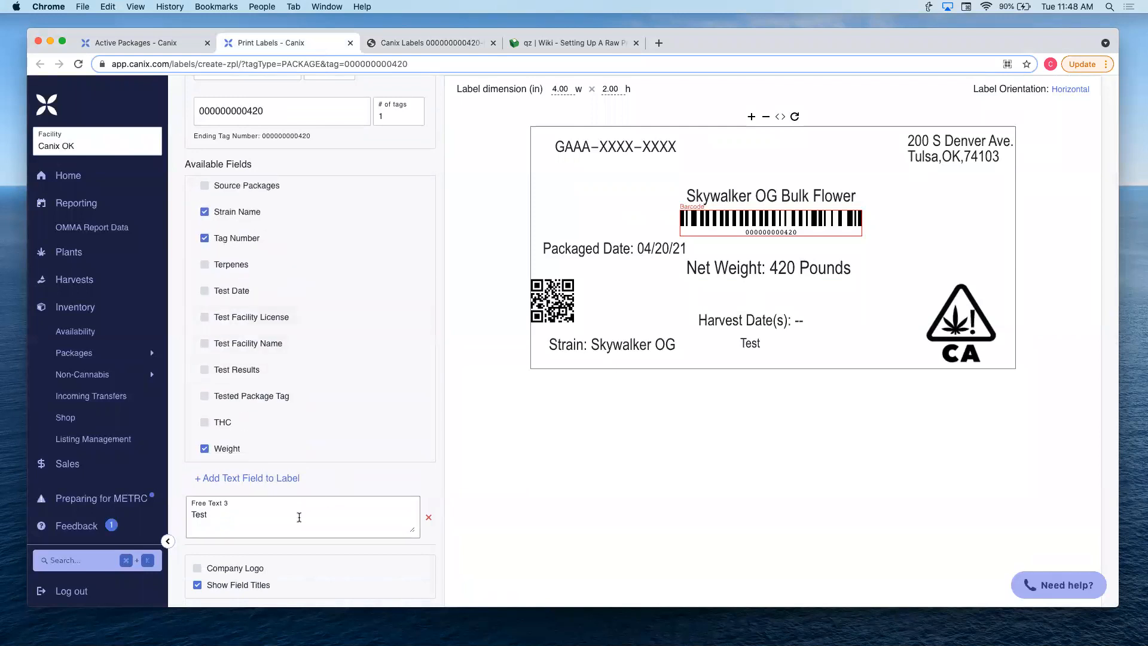
{"action": "left_click", "coordinate": [234, 570]}
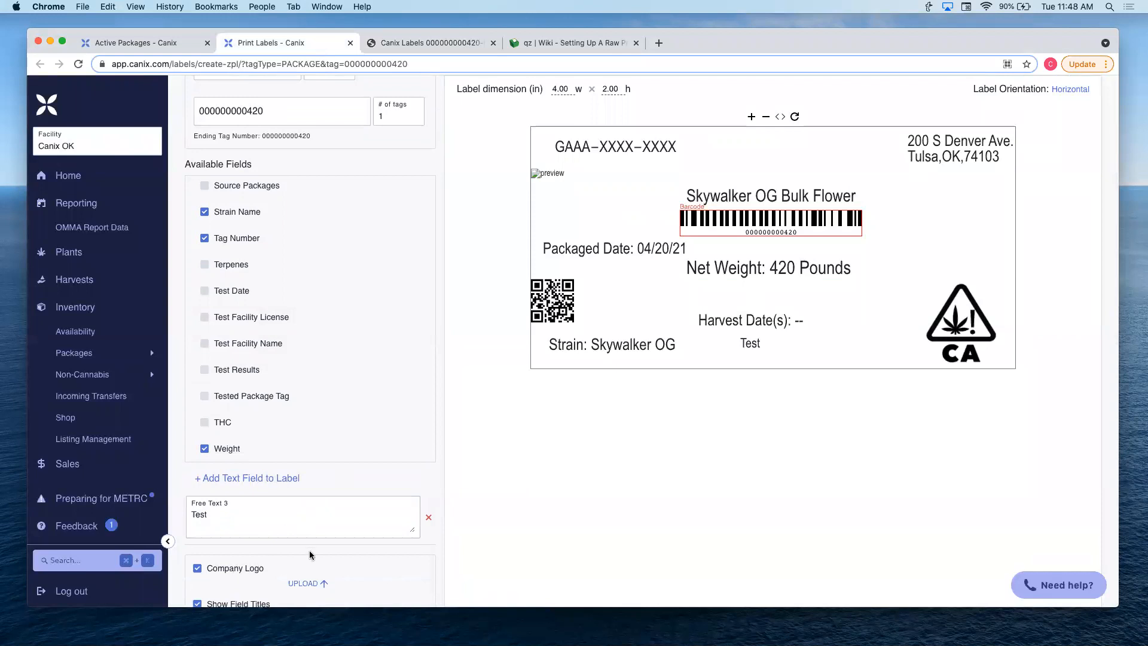
{"action": "scroll", "coordinate": [310, 550], "scroll_direction": "down", "scroll_amount": 1}
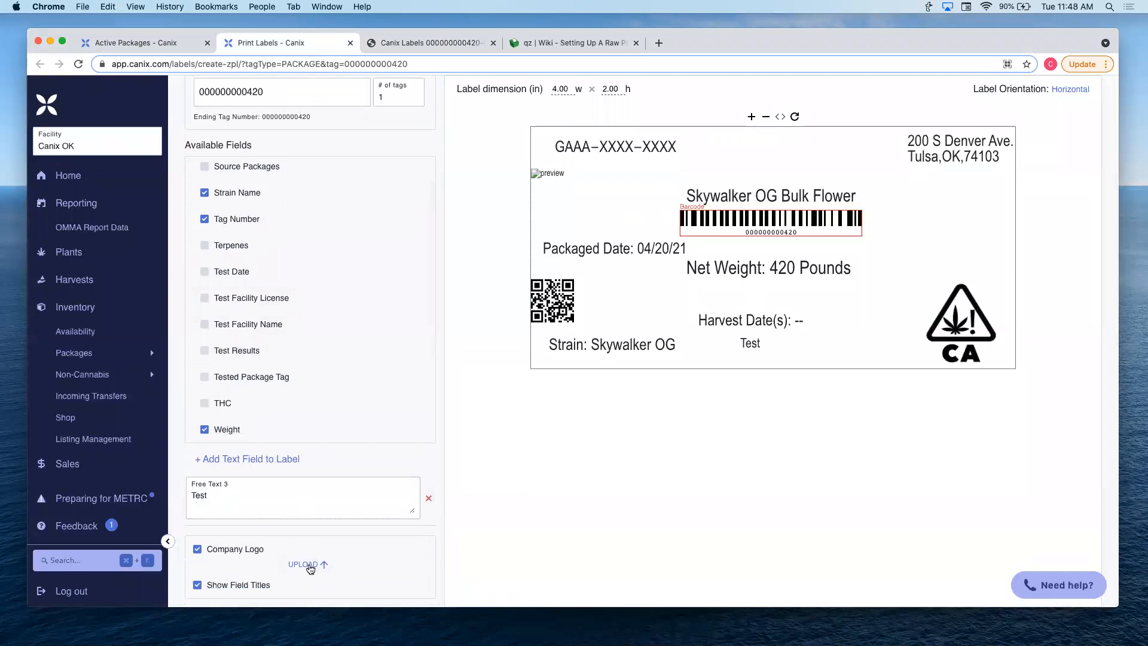
{"action": "left_click", "coordinate": [310, 566]}
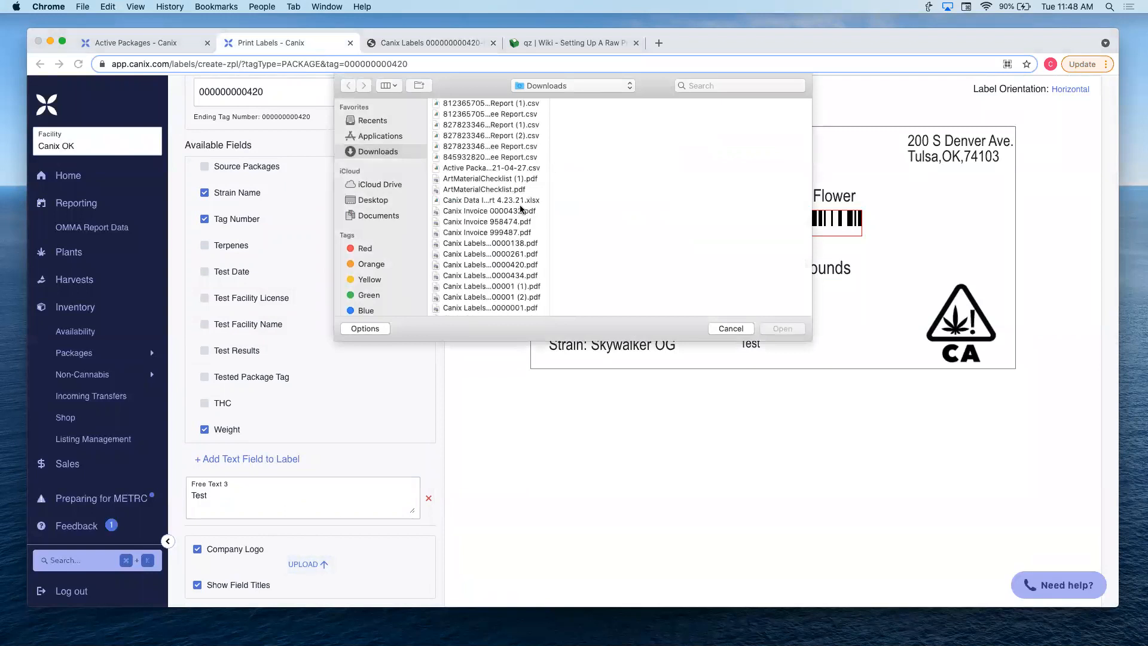
{"action": "scroll", "coordinate": [519, 205], "scroll_direction": "down", "scroll_amount": 15}
{"action": "scroll", "coordinate": [520, 208], "scroll_direction": "up", "scroll_amount": 5}
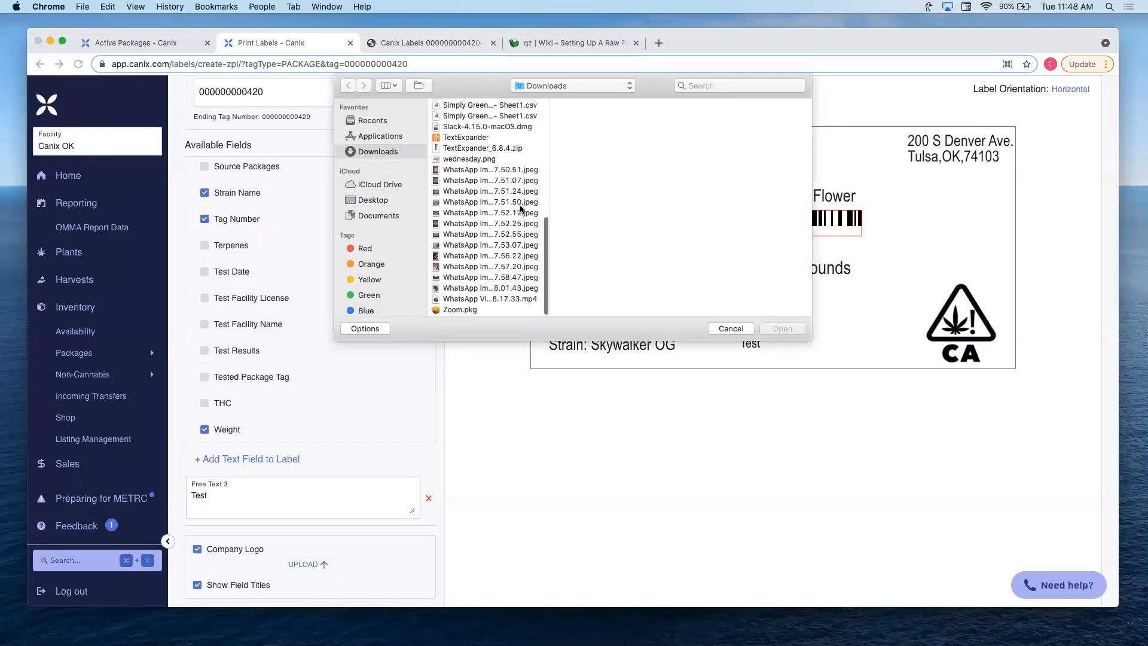
{"action": "scroll", "coordinate": [521, 208], "scroll_direction": "up", "scroll_amount": 5}
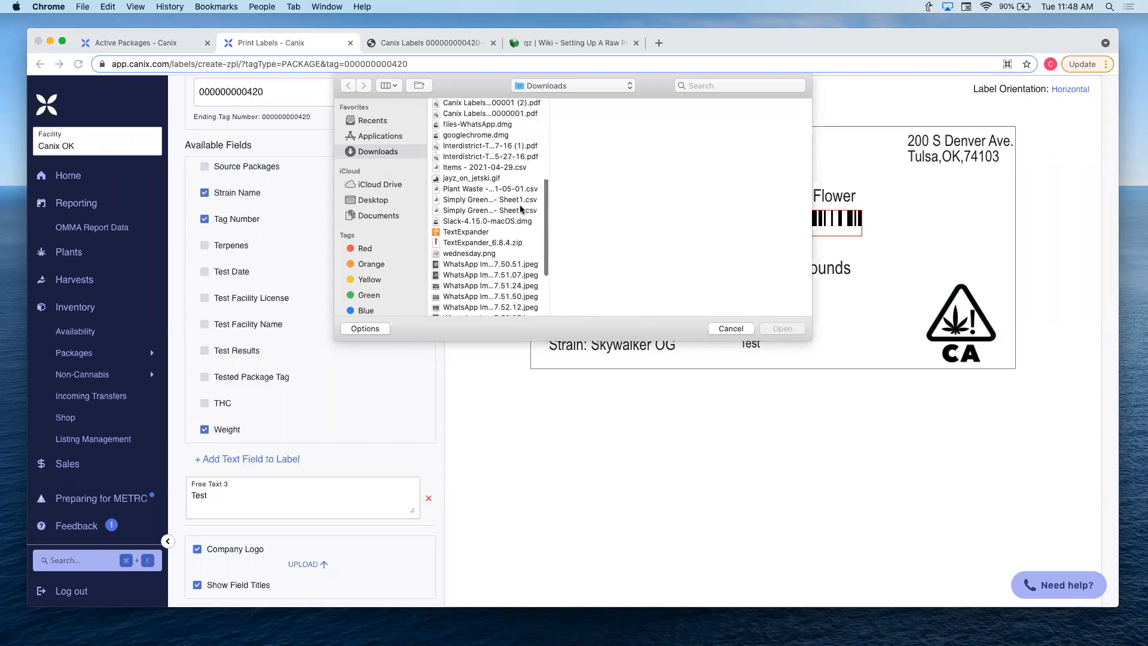
{"action": "scroll", "coordinate": [521, 208], "scroll_direction": "up", "scroll_amount": 2}
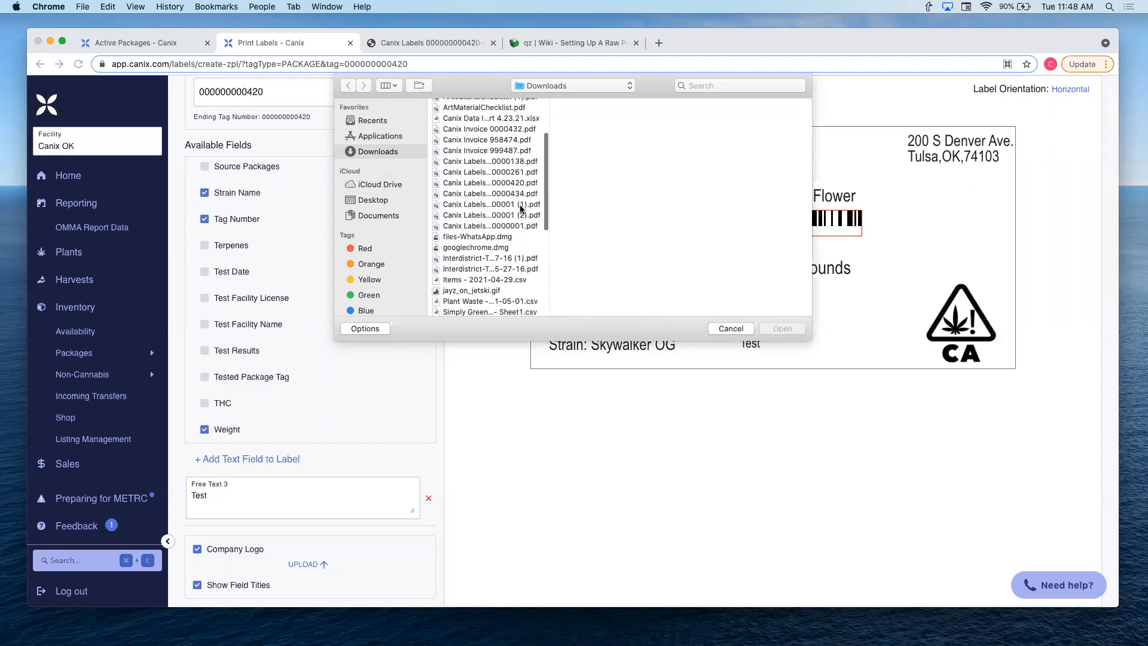
{"action": "scroll", "coordinate": [520, 208], "scroll_direction": "up", "scroll_amount": 5}
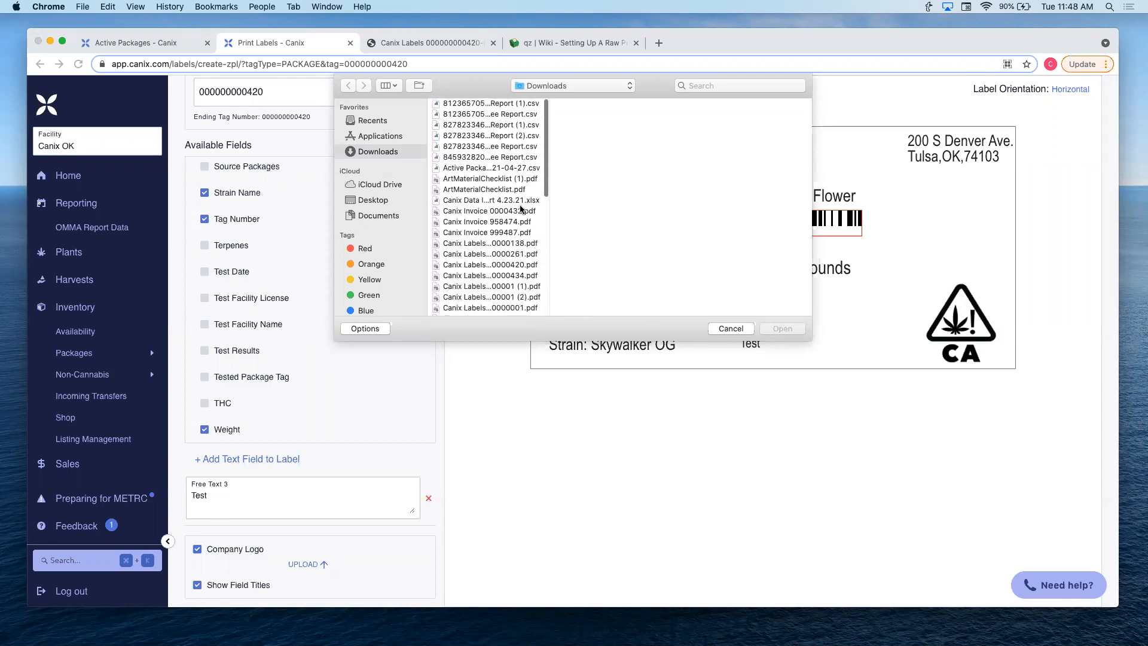
{"action": "scroll", "coordinate": [521, 208], "scroll_direction": "down", "scroll_amount": 10}
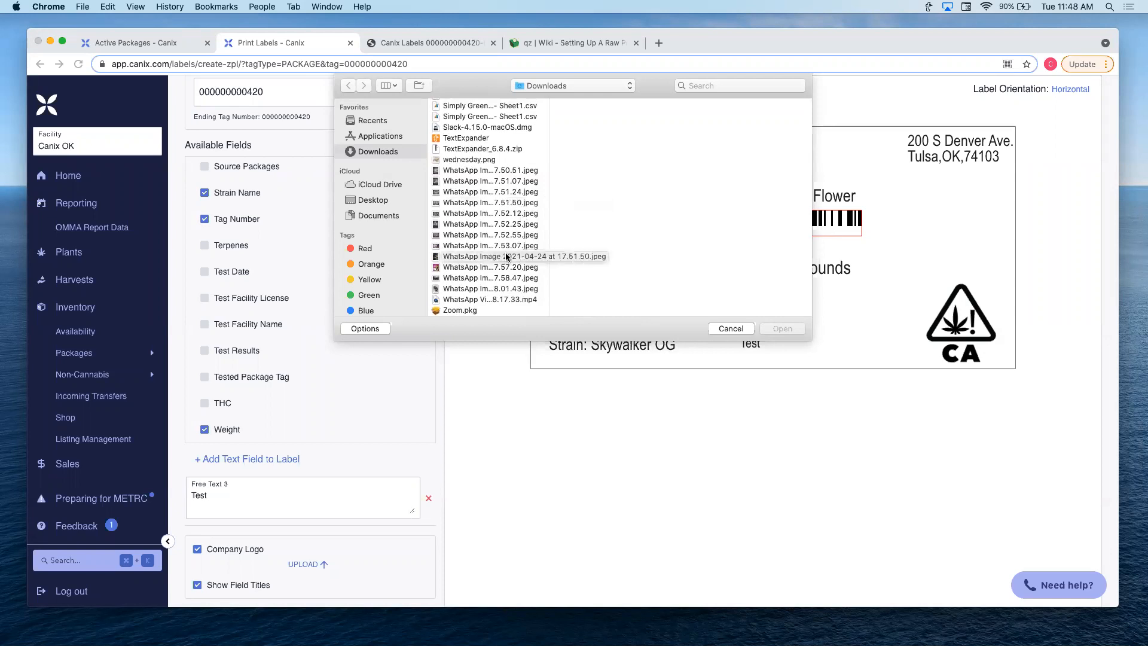
{"action": "left_click", "coordinate": [730, 329]}
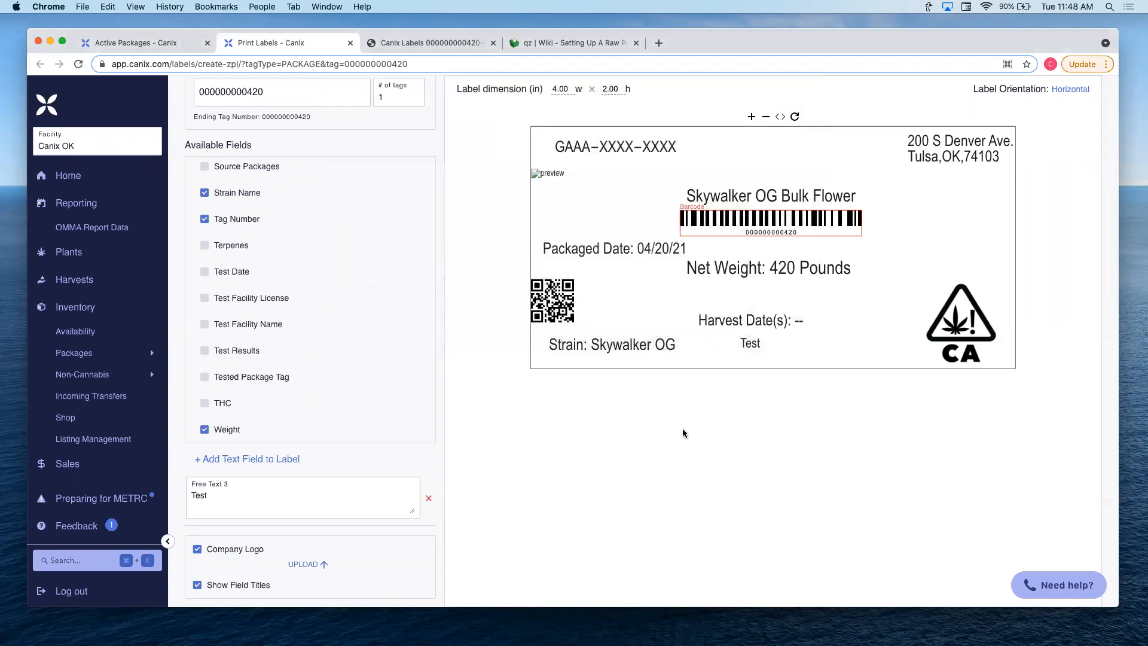
Upload wednesday.png from the Downloads folder as the label's company logo
{"action": "left_click", "coordinate": [313, 565]}
{"action": "scroll", "coordinate": [489, 252], "scroll_direction": "down", "scroll_amount": 10}
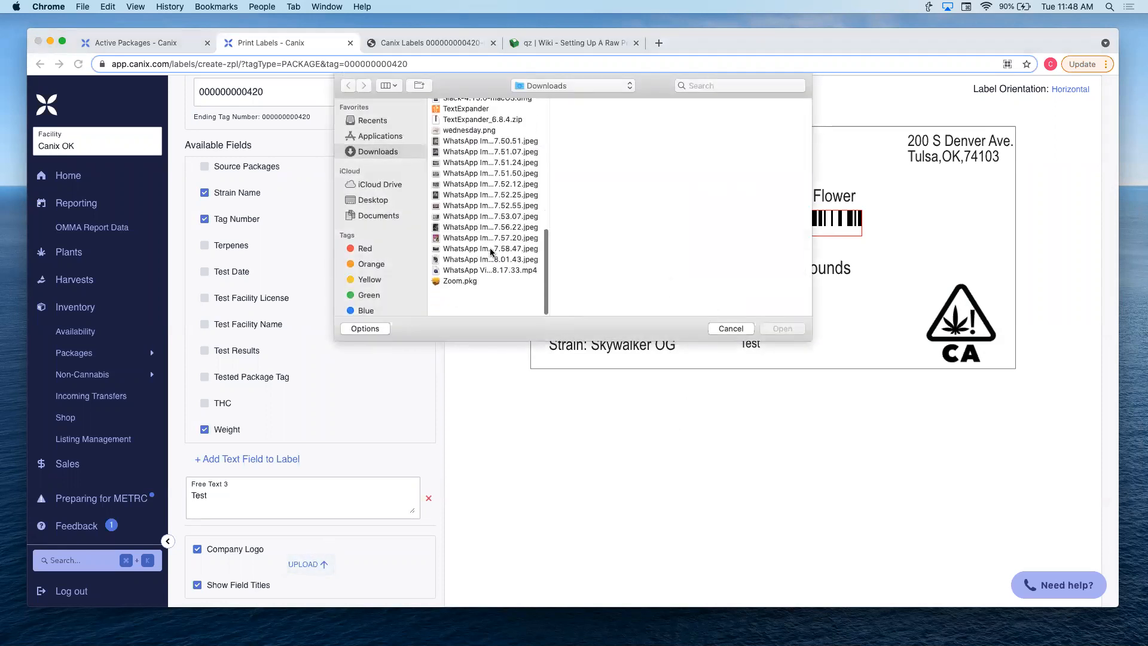
{"action": "double_click", "coordinate": [482, 158]}
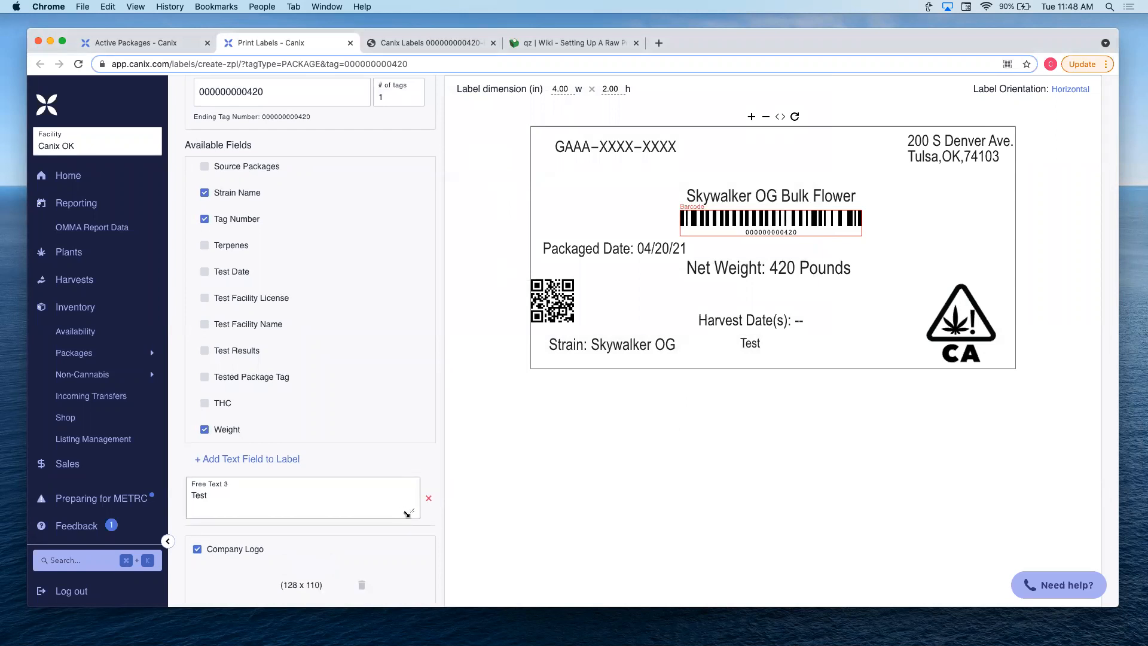
{"action": "scroll", "coordinate": [407, 528], "scroll_direction": "down", "scroll_amount": 1}
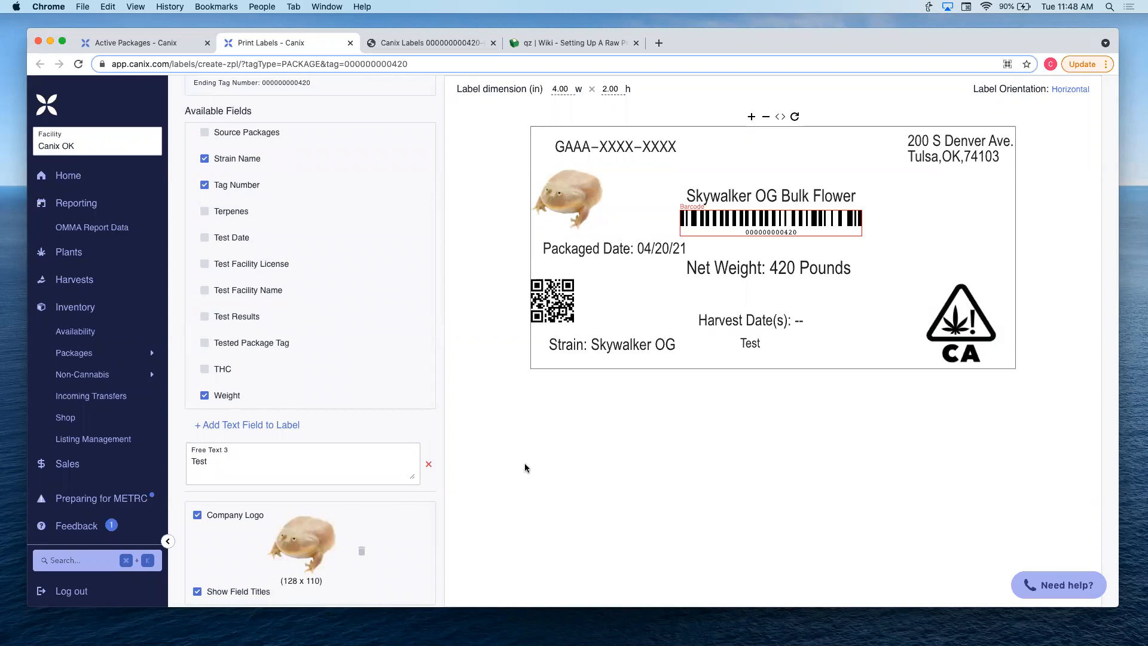
Look over the label's free text field, available fields, template and tag settings
{"action": "scroll", "coordinate": [307, 551], "scroll_direction": "down", "scroll_amount": 1}
{"action": "double_click", "coordinate": [236, 455]}
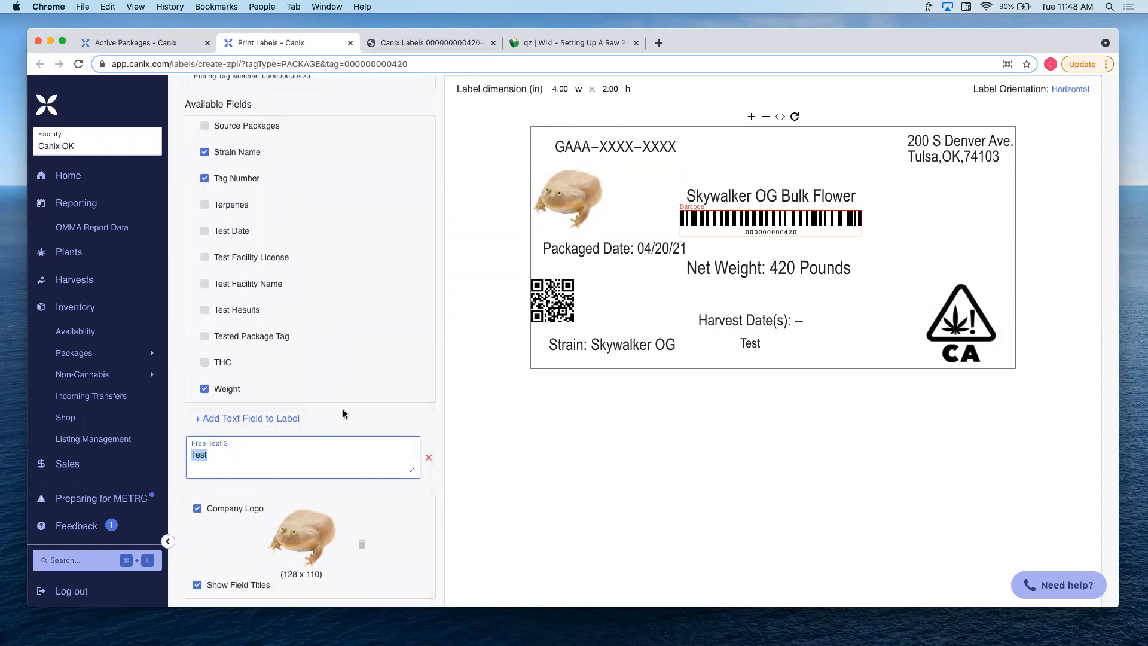
{"action": "left_click", "coordinate": [561, 444]}
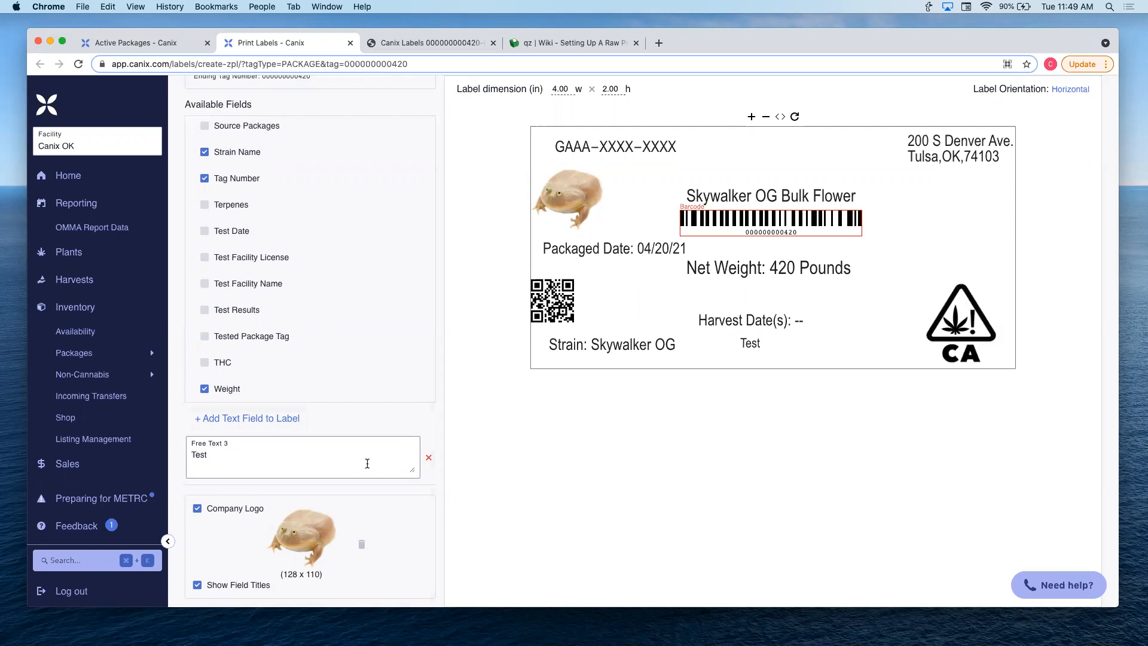
{"action": "scroll", "coordinate": [367, 464], "scroll_direction": "up", "scroll_amount": 4}
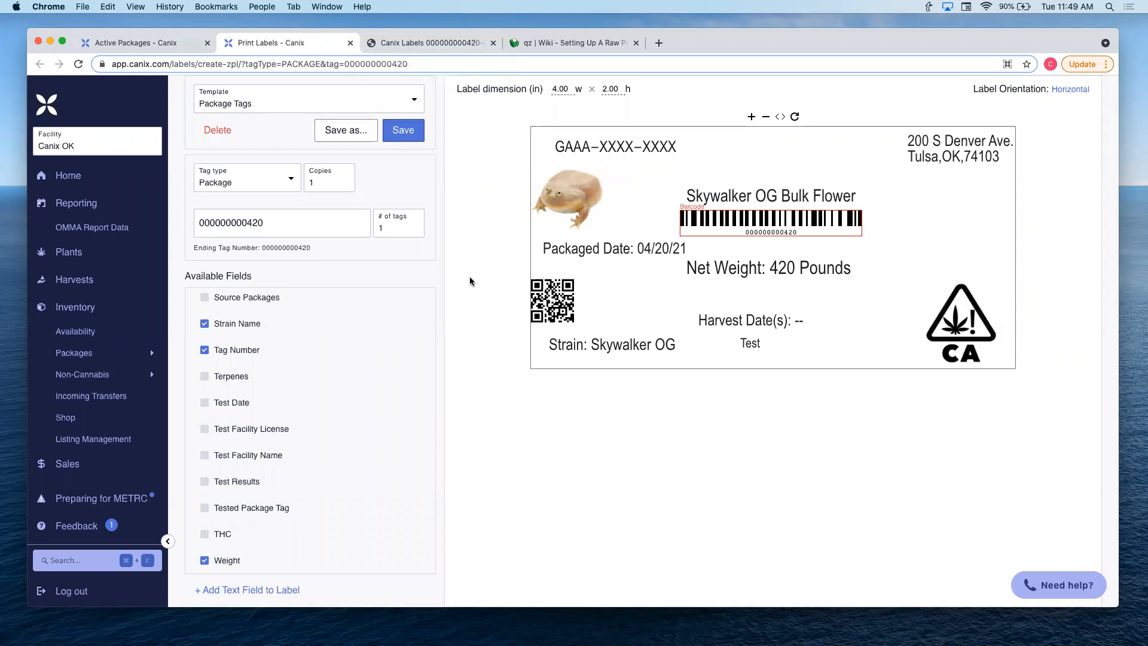
{"action": "scroll", "coordinate": [393, 344], "scroll_direction": "up", "scroll_amount": 10}
{"action": "scroll", "coordinate": [482, 266], "scroll_direction": "up", "scroll_amount": 2}
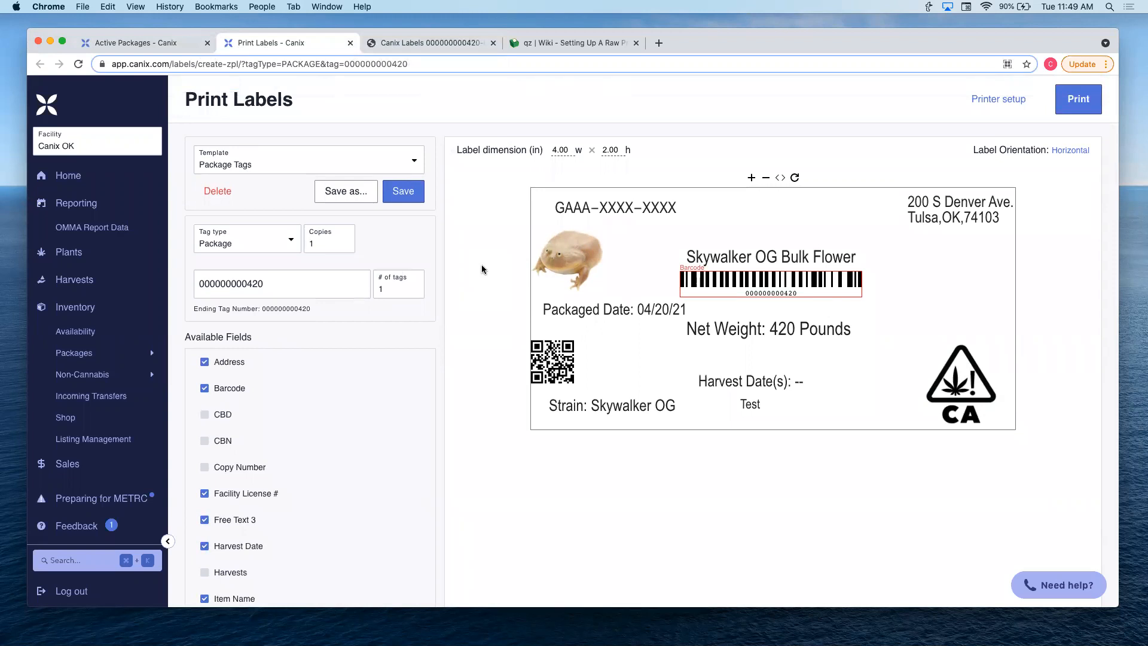
Go from the Active Packages page to the active sales orders and switch the facility to Canix CA
{"action": "left_click", "coordinate": [192, 48]}
{"action": "left_click", "coordinate": [553, 404]}
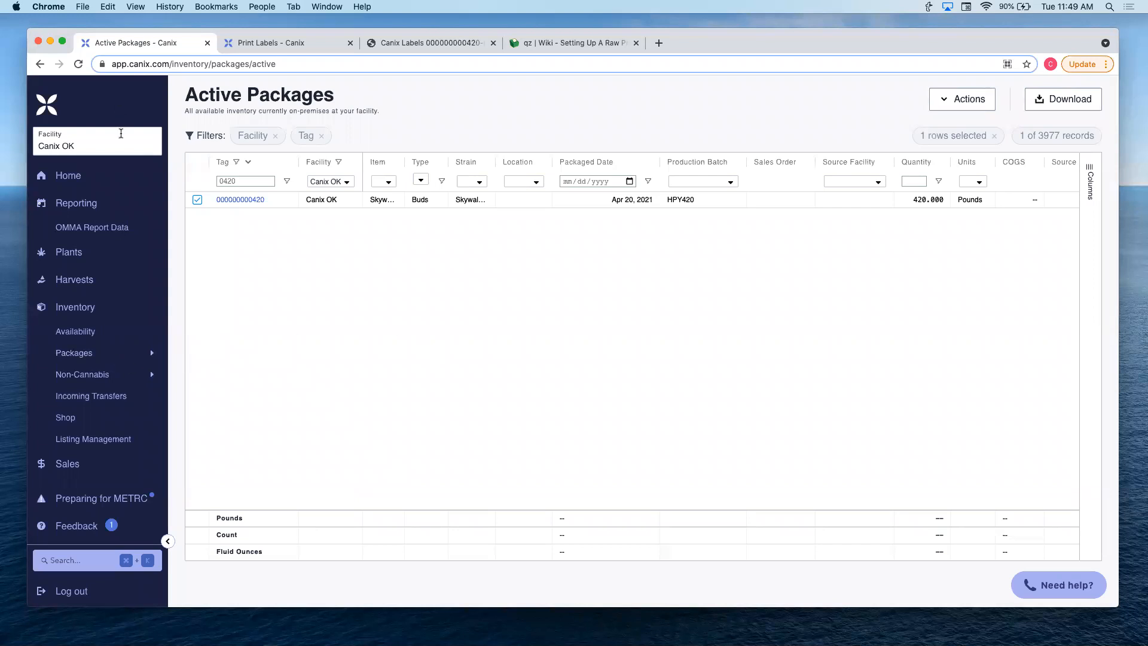
{"action": "scroll", "coordinate": [119, 251], "scroll_direction": "down", "scroll_amount": 5}
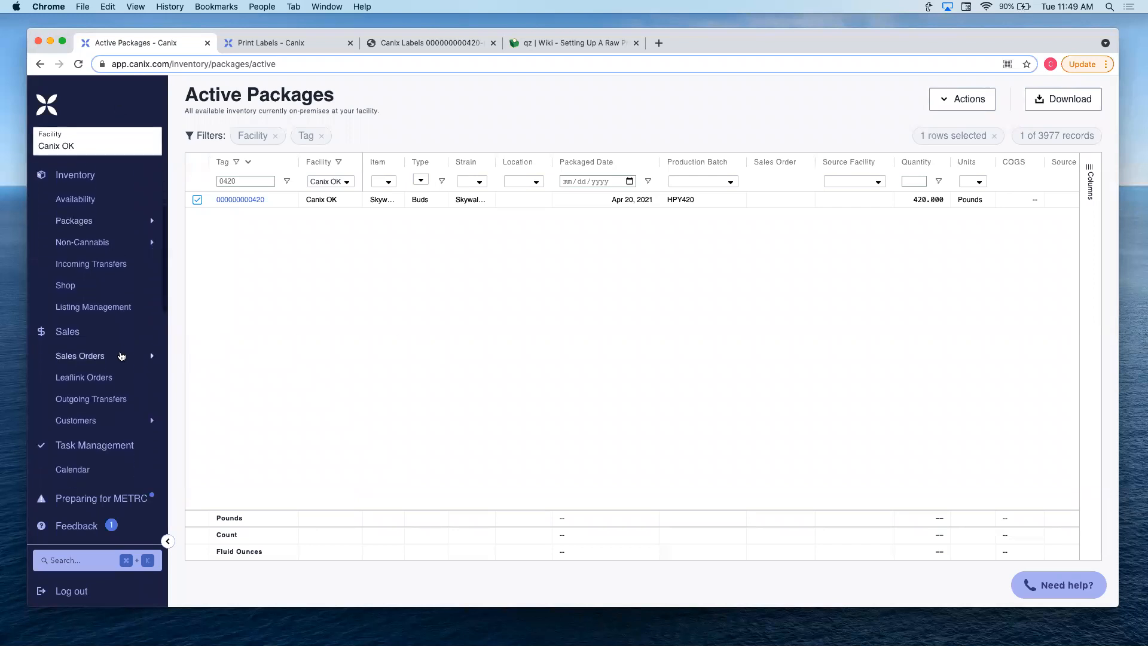
{"action": "left_click", "coordinate": [191, 345]}
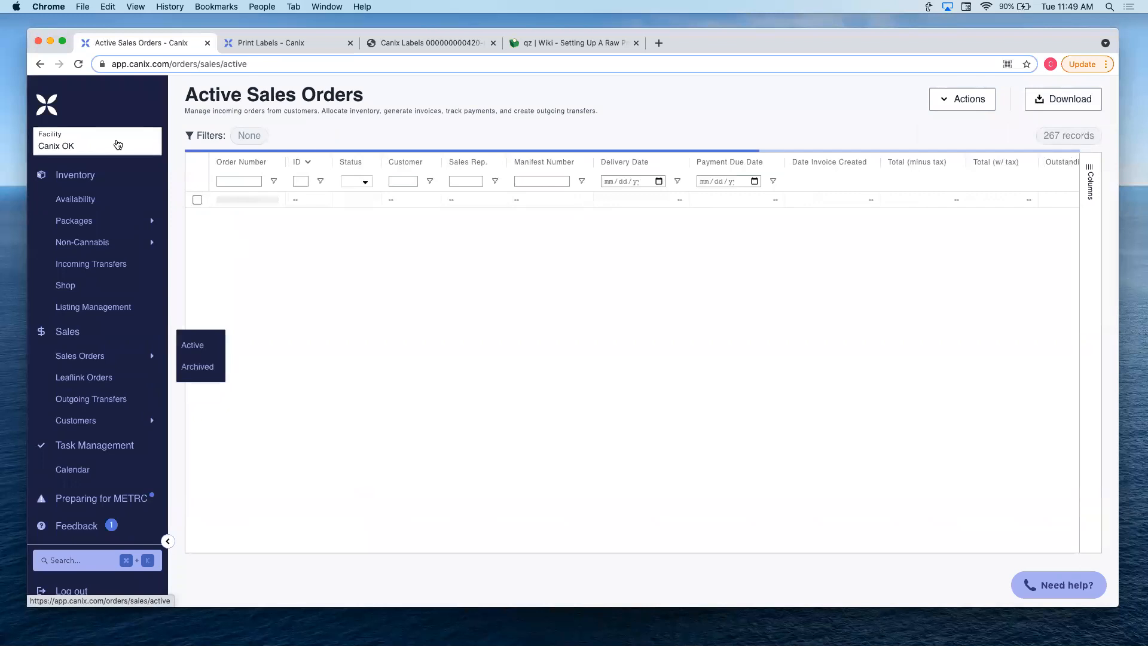
{"action": "left_click", "coordinate": [121, 152]}
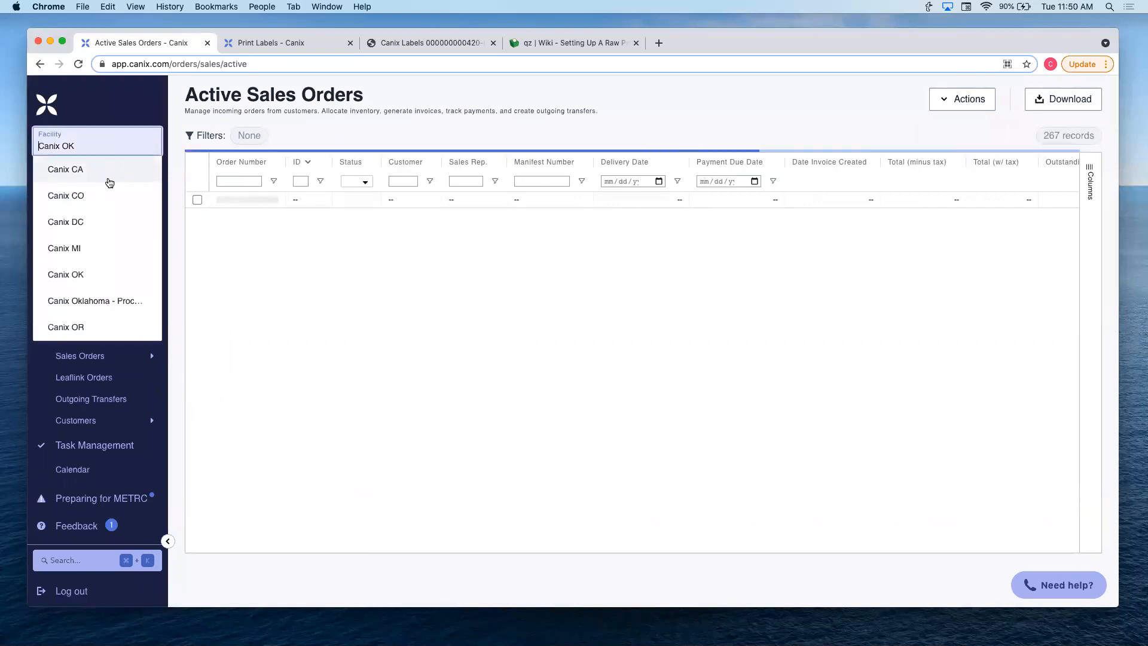
{"action": "left_click", "coordinate": [106, 179]}
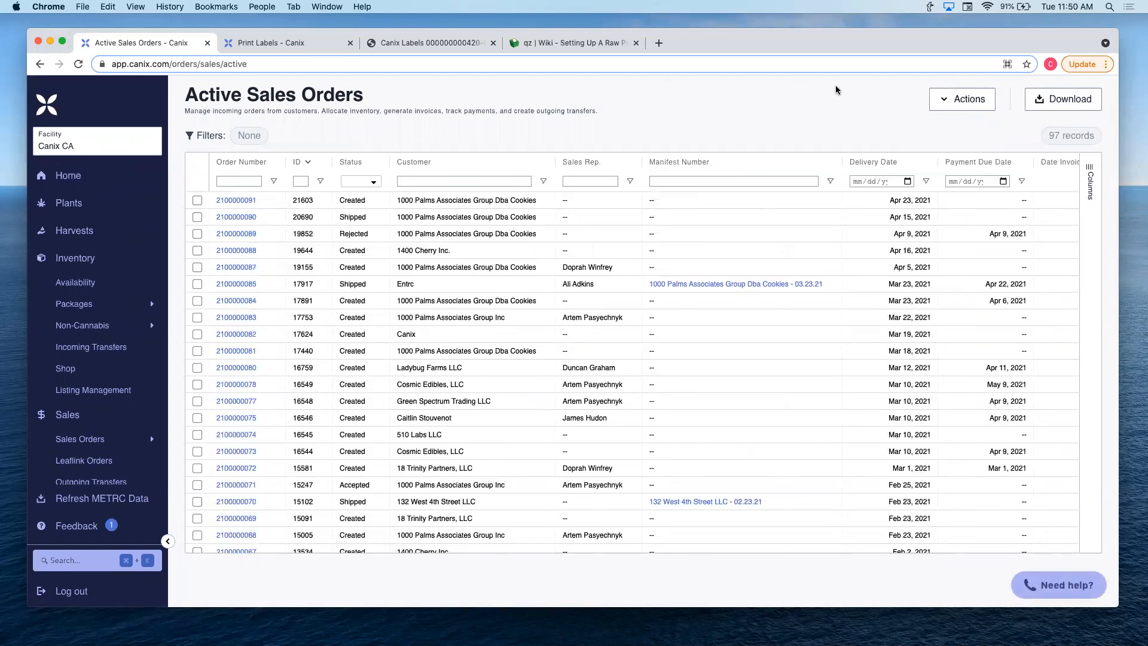
Start a new sales order and find and choose Distributor A as its customer
{"action": "left_click", "coordinate": [948, 99]}
{"action": "left_click", "coordinate": [952, 131]}
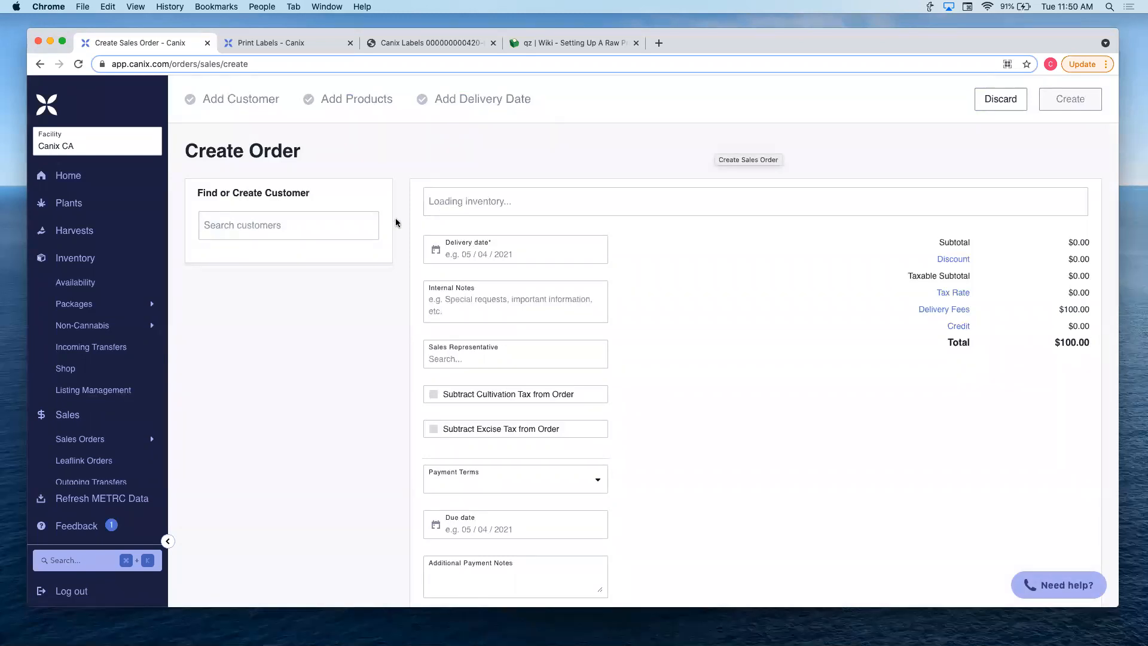
{"action": "left_click", "coordinate": [361, 232]}
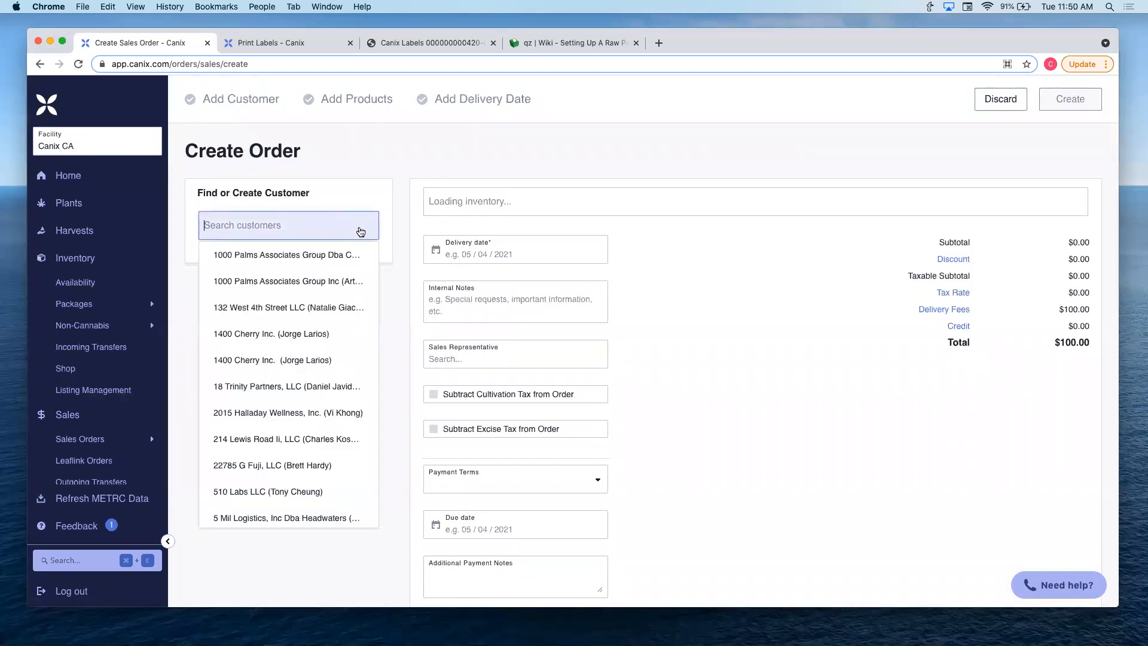
{"action": "type", "text": "sta"}
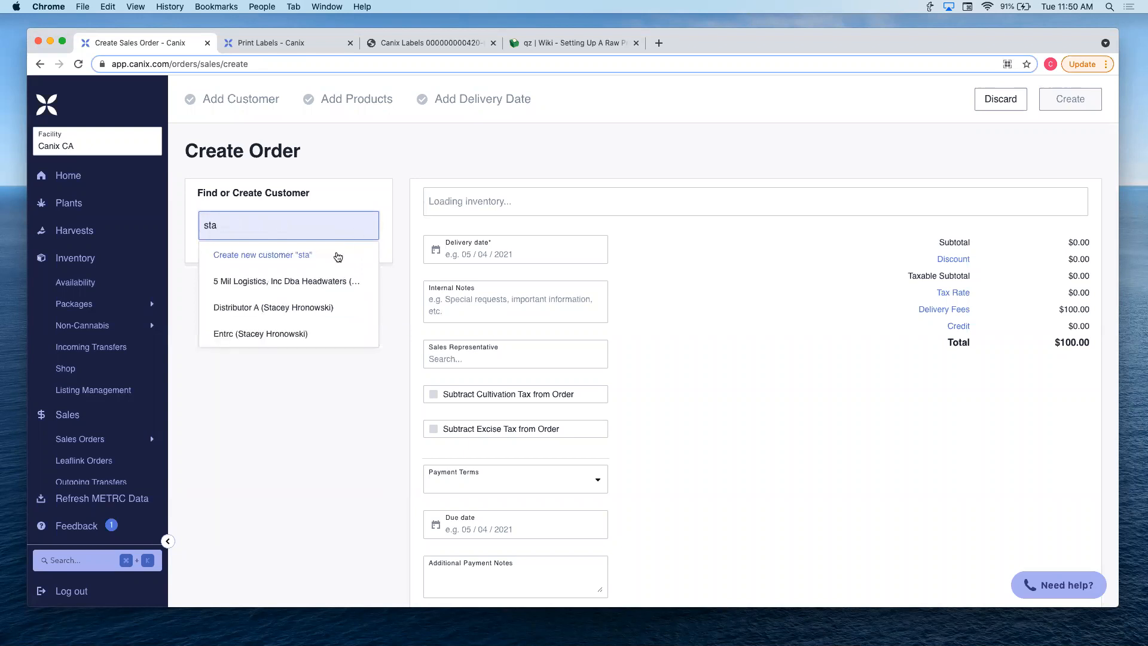
{"action": "left_click", "coordinate": [294, 307]}
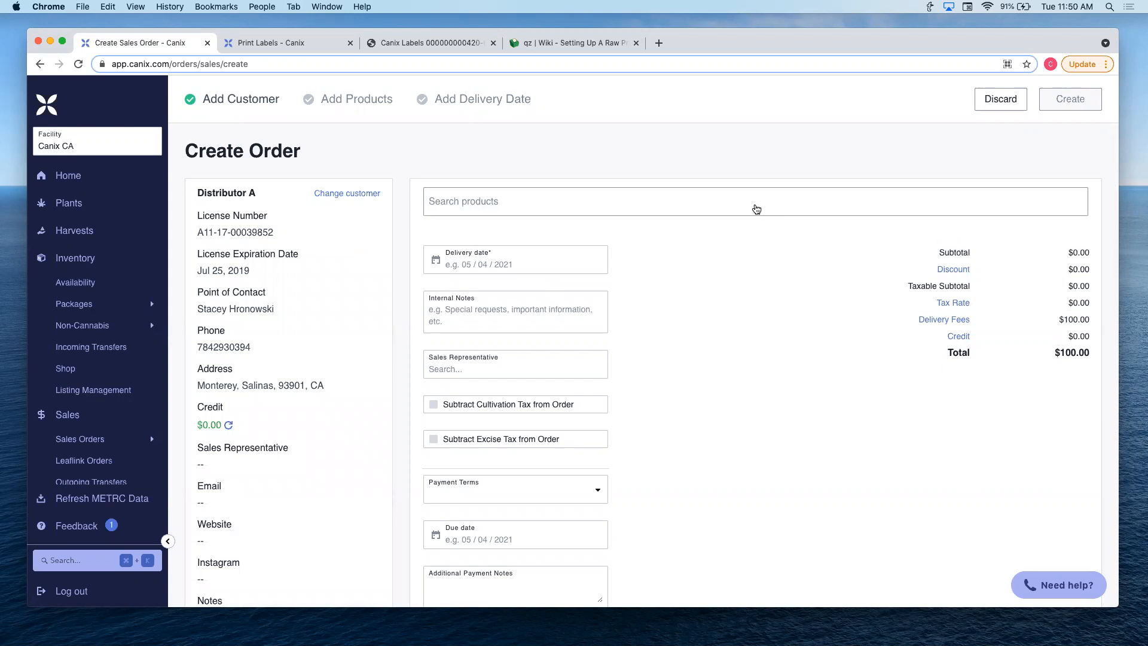
Search the order's products for "grapes", clear the search and browse the full product list
{"action": "left_click", "coordinate": [757, 209]}
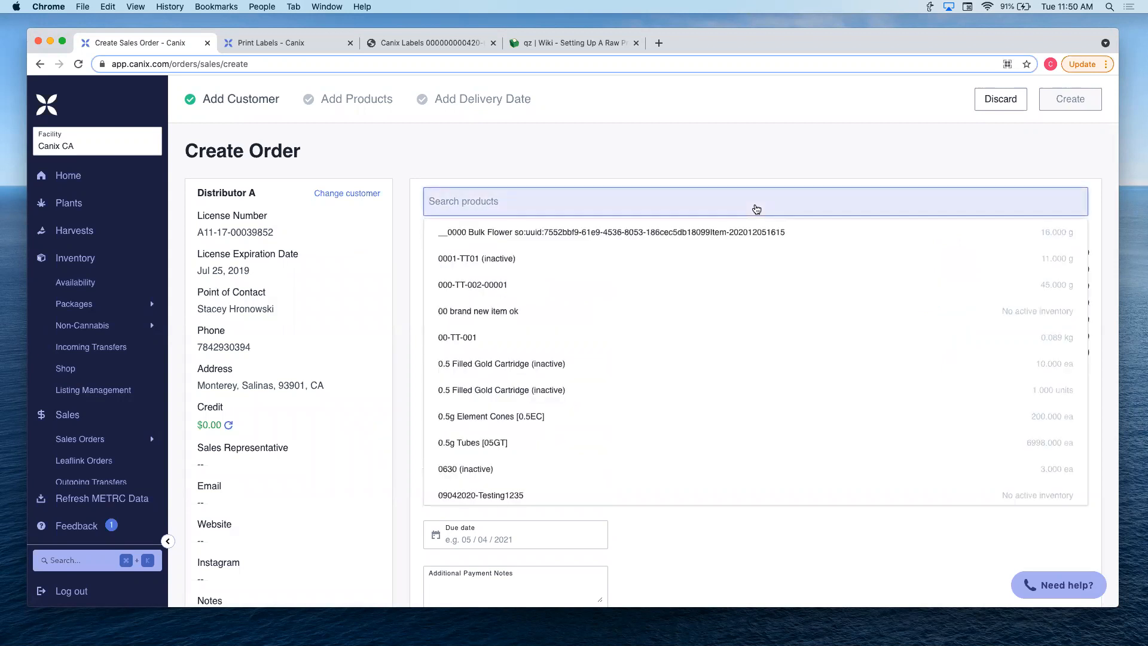
{"action": "type", "text": "grapes"}
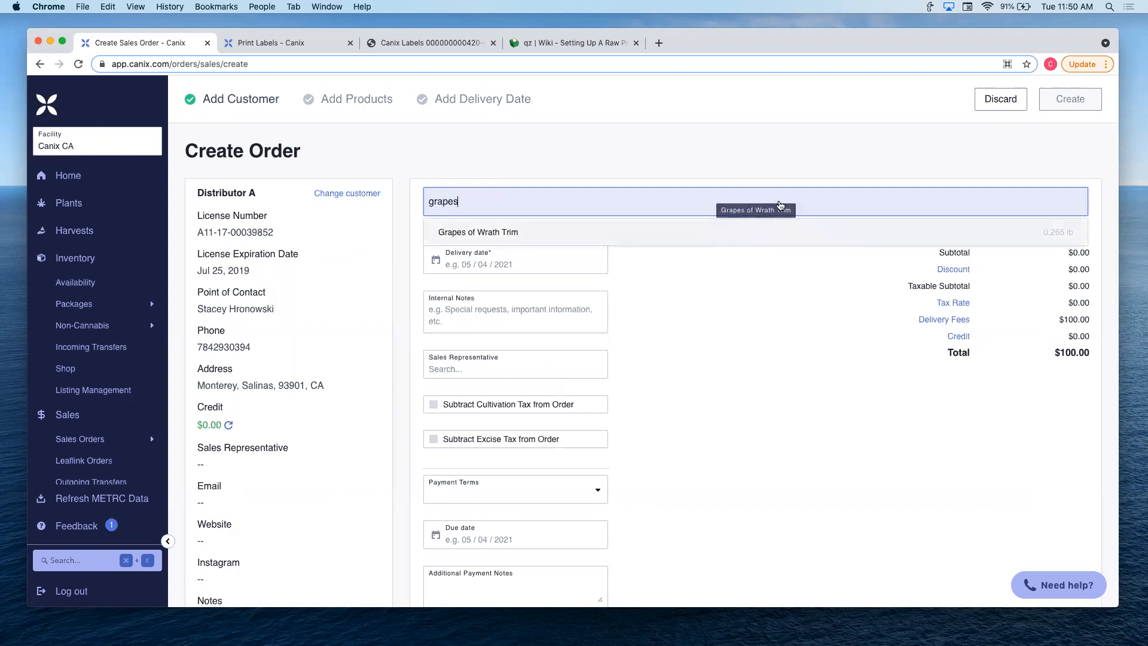
{"action": "double_click", "coordinate": [766, 205]}
{"action": "key", "text": "BackSpace"}
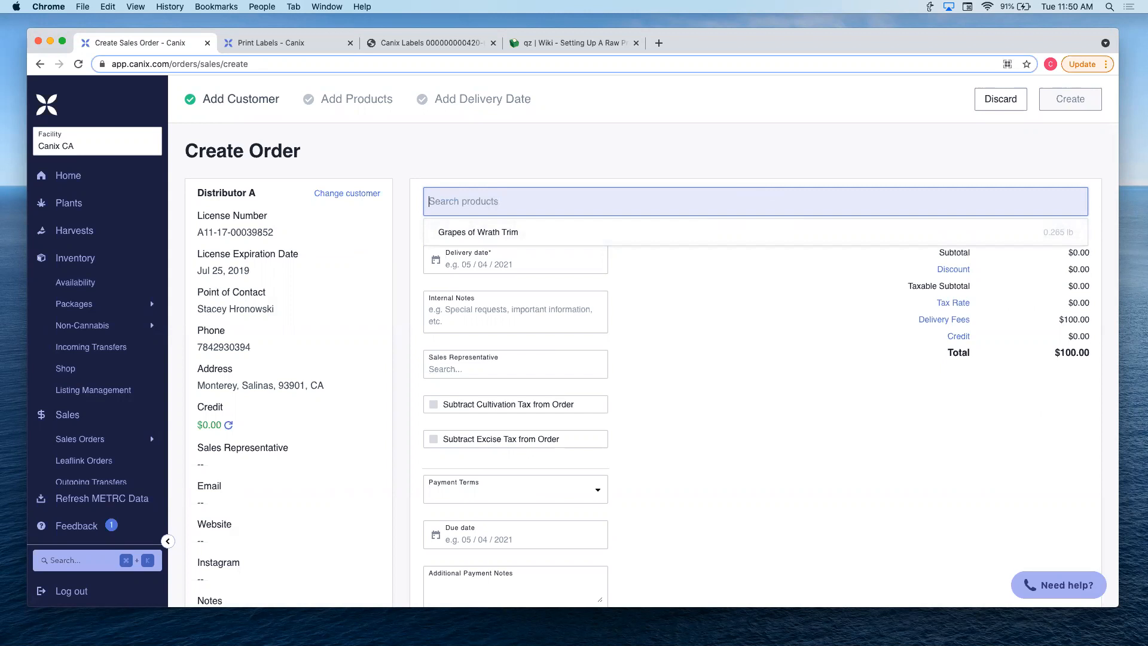
{"action": "scroll", "coordinate": [864, 387], "scroll_direction": "down", "scroll_amount": 5}
{"action": "scroll", "coordinate": [864, 386], "scroll_direction": "up", "scroll_amount": 5}
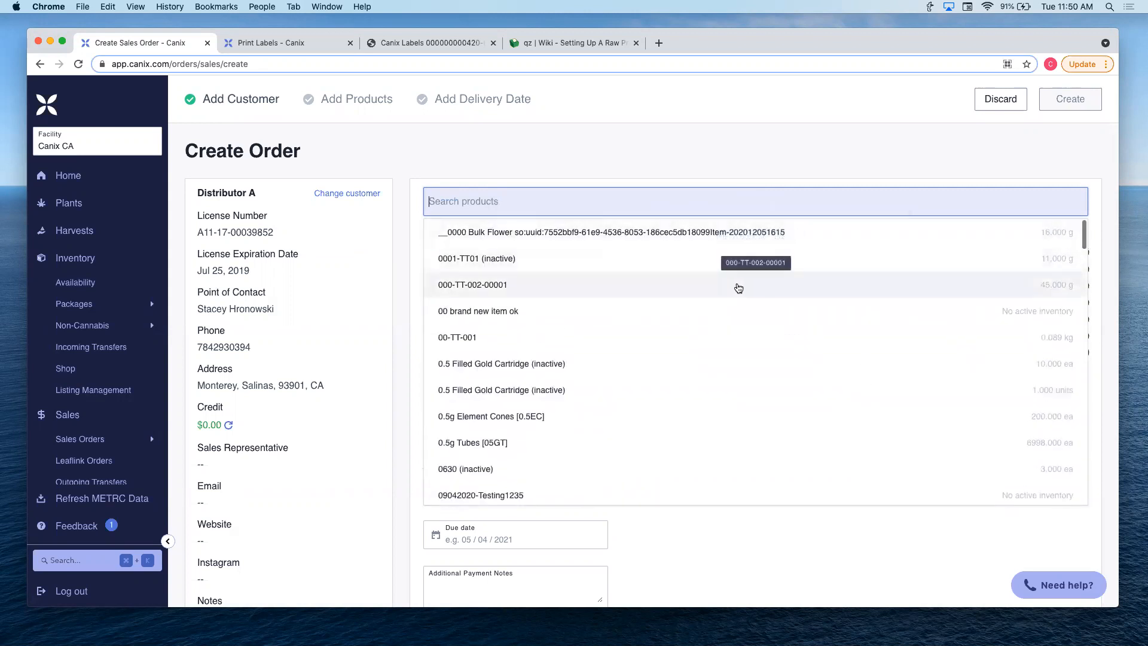
{"action": "scroll", "coordinate": [724, 389], "scroll_direction": "down", "scroll_amount": 10}
{"action": "scroll", "coordinate": [725, 389], "scroll_direction": "down", "scroll_amount": 2}
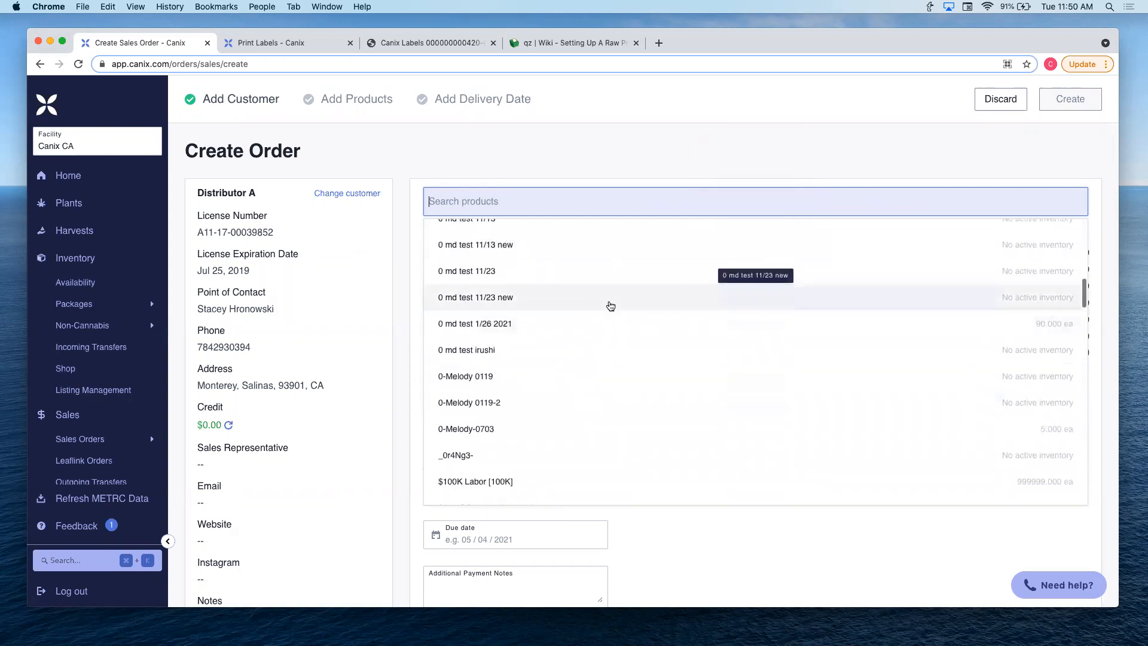
{"action": "scroll", "coordinate": [610, 305], "scroll_direction": "up", "scroll_amount": 12}
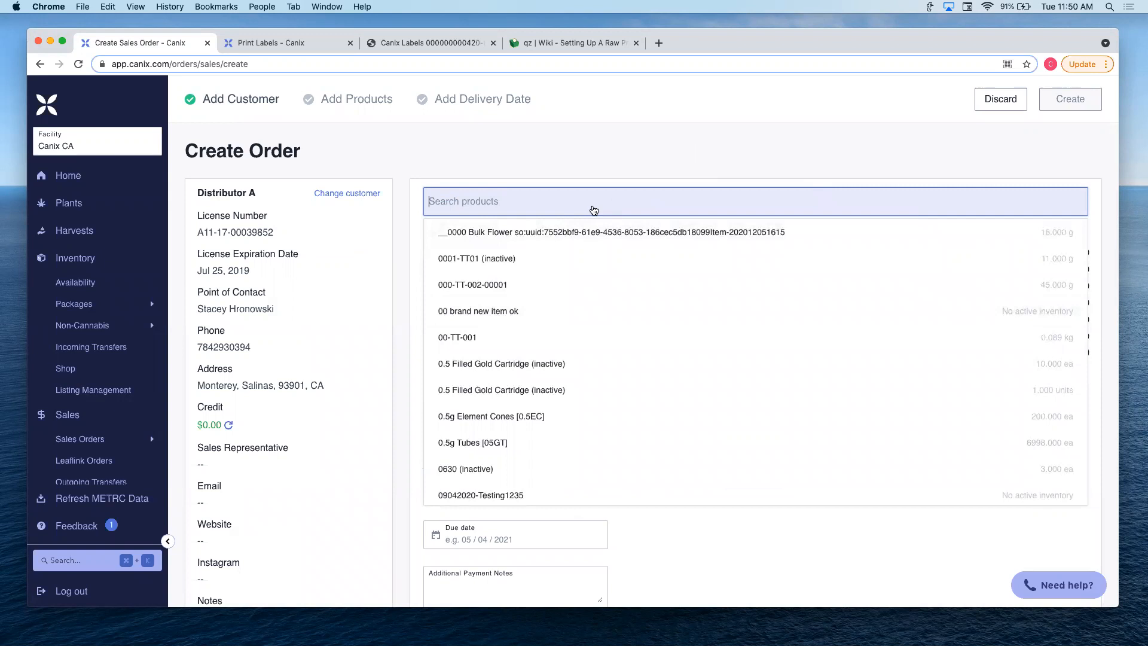
Add Grapes of Wrath Trim to the order and set its unit price to $50.00
{"action": "type", "text": "grapes"}
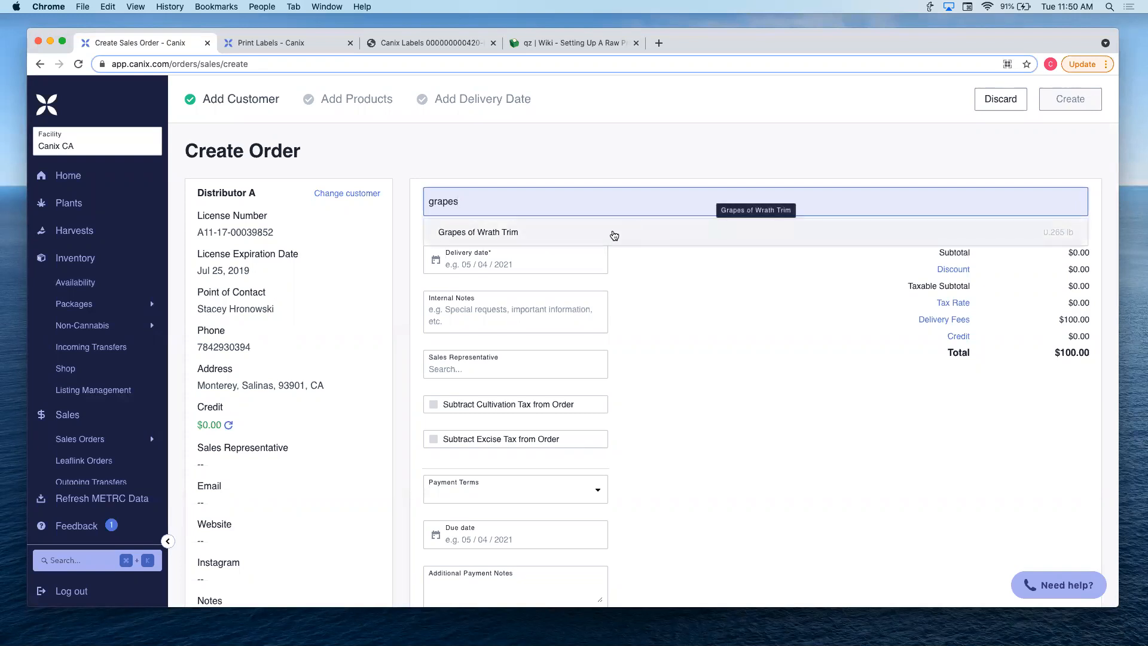
{"action": "left_click", "coordinate": [653, 239]}
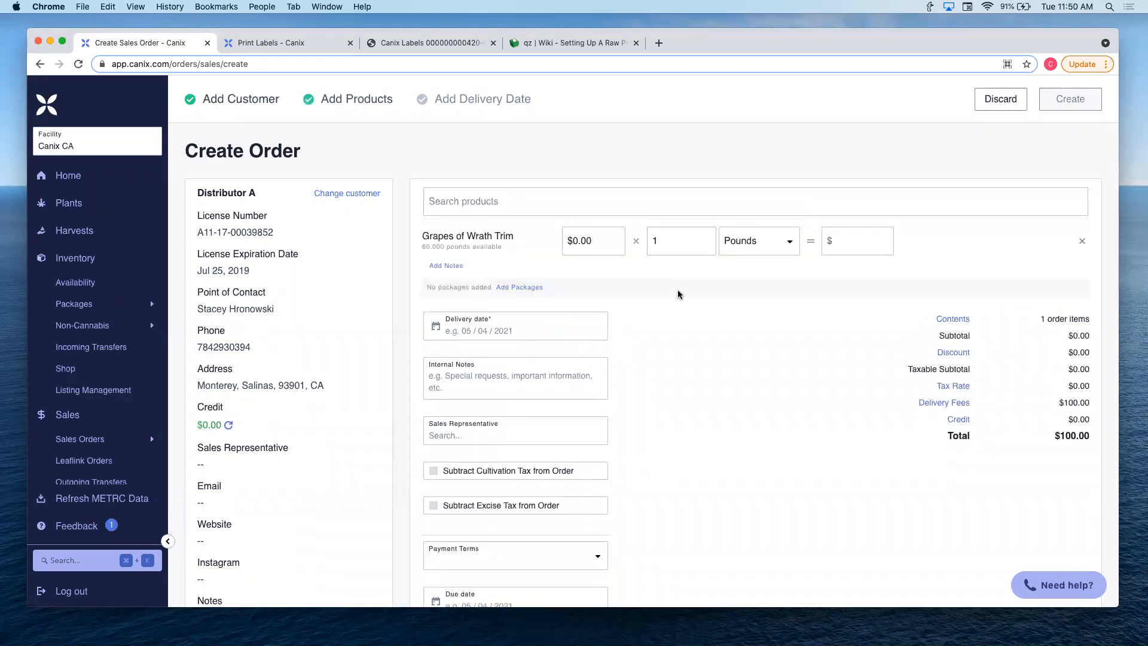
{"action": "double_click", "coordinate": [581, 241]}
{"action": "type", "text": "50"}
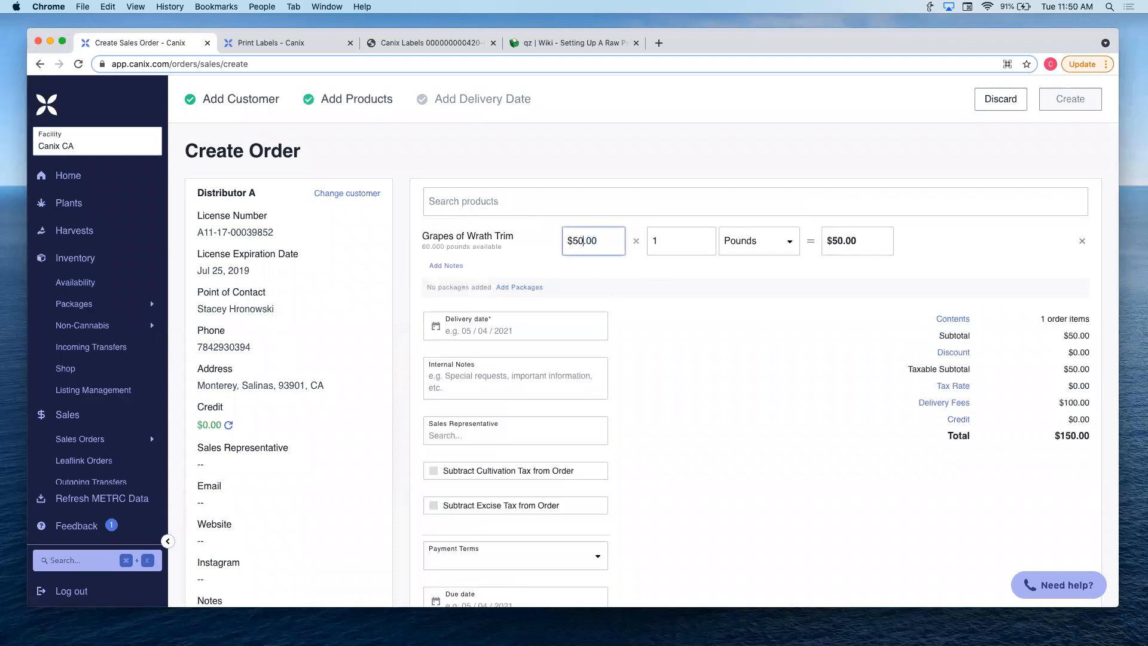
Set the unit price of Grapes of Wrath Trim to $500.00 and the order's delivery date to 05/04/2021
{"action": "type", "text": "0"}
{"action": "left_click", "coordinate": [721, 296]}
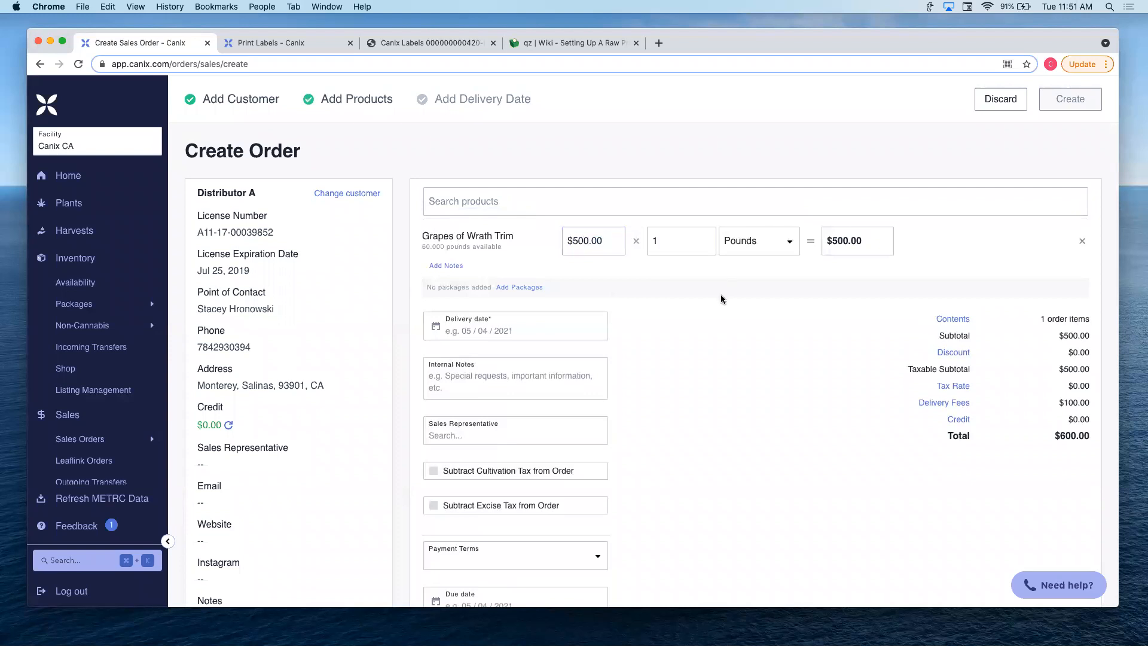
{"action": "left_click", "coordinate": [550, 331]}
{"action": "left_click", "coordinate": [640, 462]}
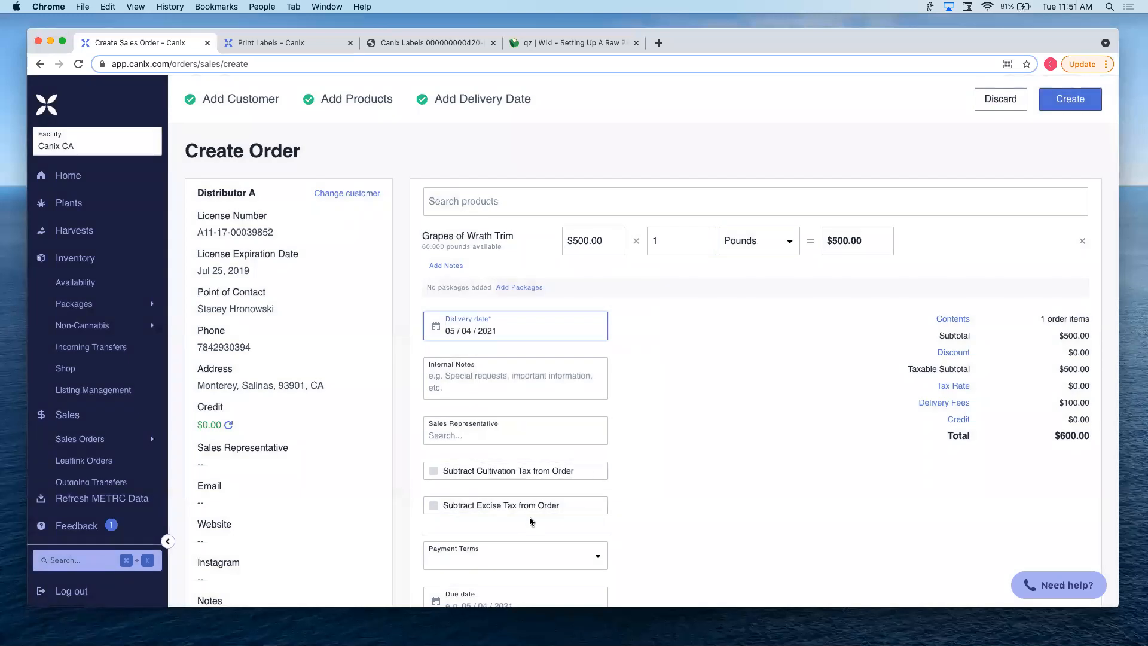
Set the order's payment terms to COD
{"action": "scroll", "coordinate": [530, 520], "scroll_direction": "down", "scroll_amount": 4}
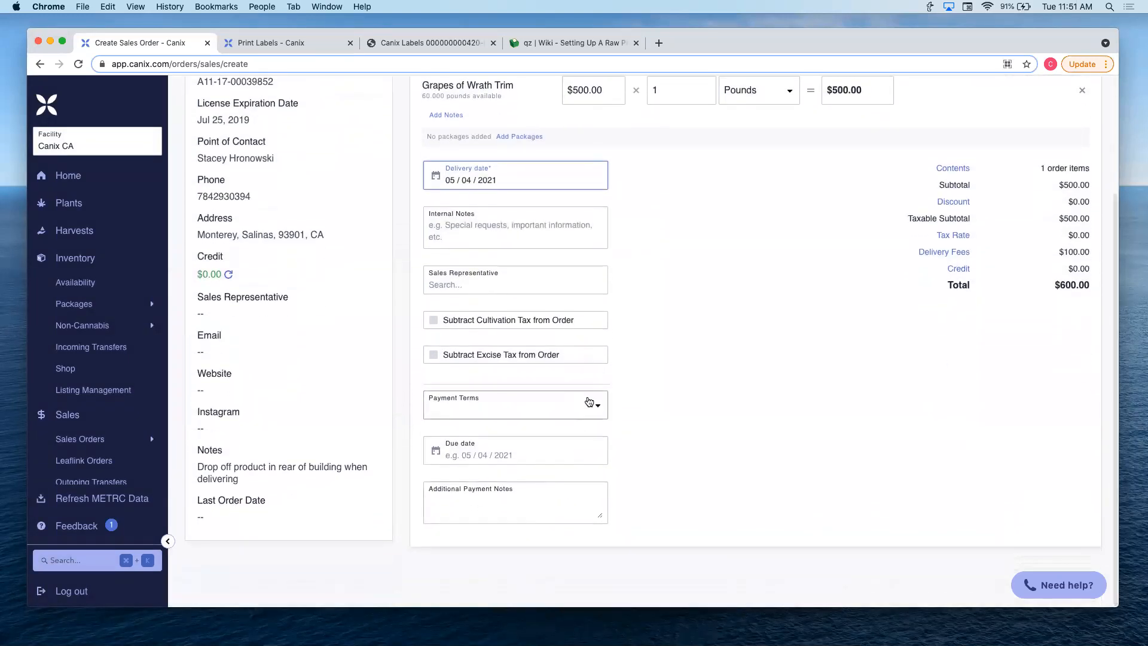
{"action": "left_click", "coordinate": [592, 405]}
{"action": "left_click", "coordinate": [529, 143]}
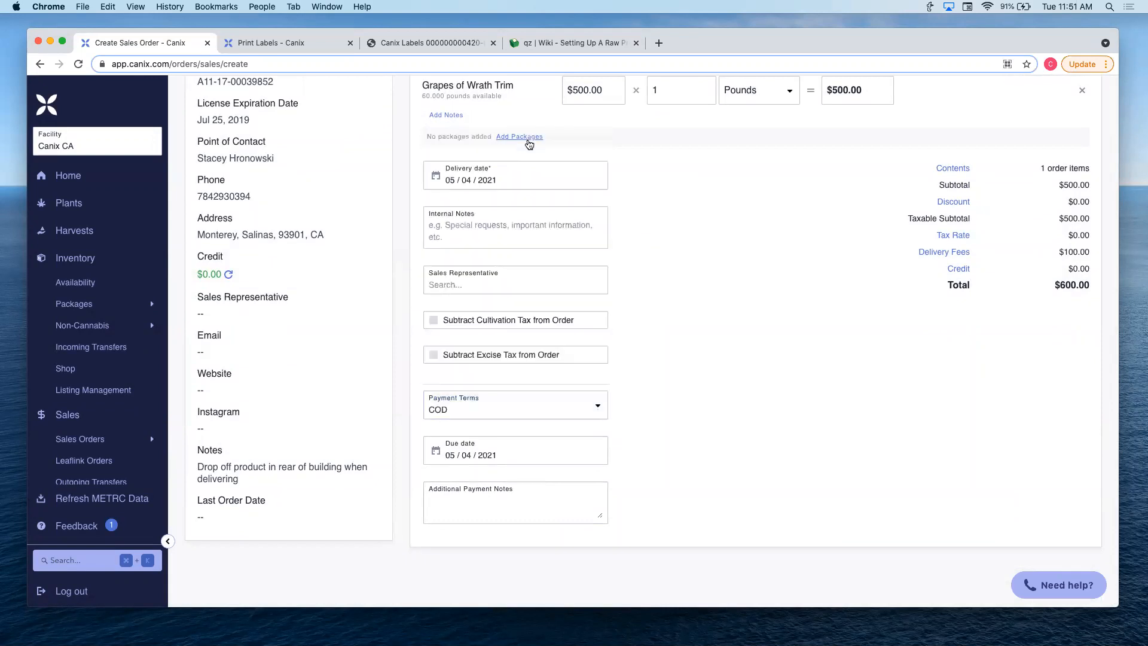
Search the products for another "grapes" item and clear the search to show the full product list
{"action": "scroll", "coordinate": [759, 332], "scroll_direction": "up", "scroll_amount": 5}
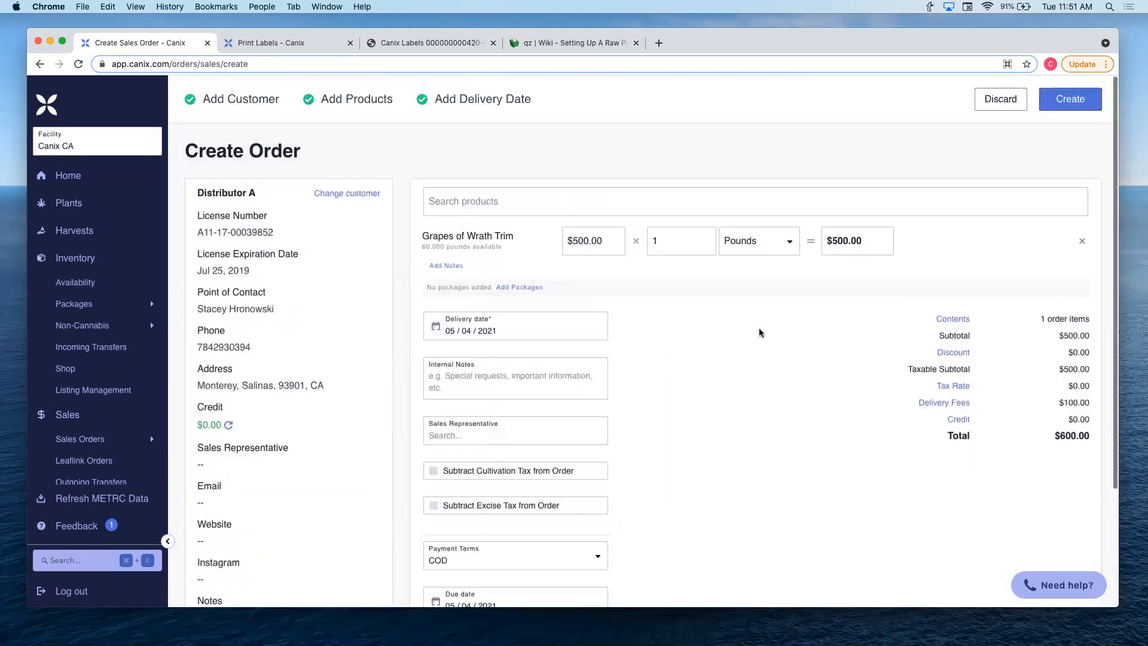
{"action": "left_click", "coordinate": [729, 213]}
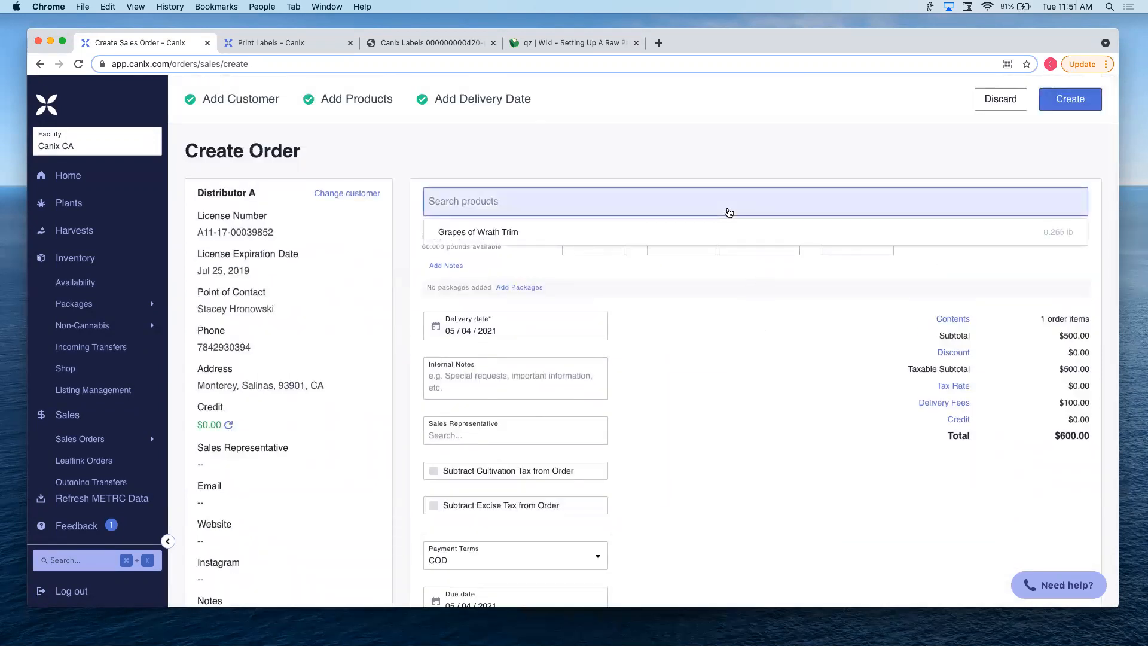
{"action": "type", "text": "grapes"}
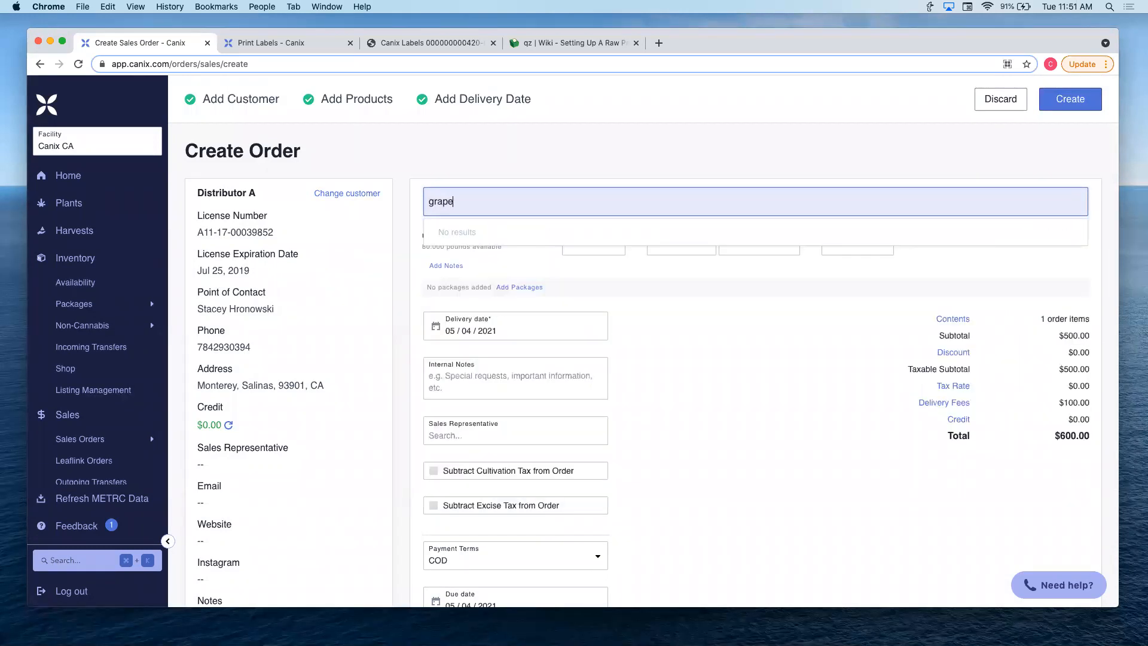
{"action": "key", "text": "BackSpace"}
{"action": "key", "text": "BackSpace"}
{"action": "key", "text": "BackSpace"}
{"action": "key", "text": "BackSpace"}
{"action": "key", "text": "BackSpace"}
{"action": "key", "text": "BackSpace"}
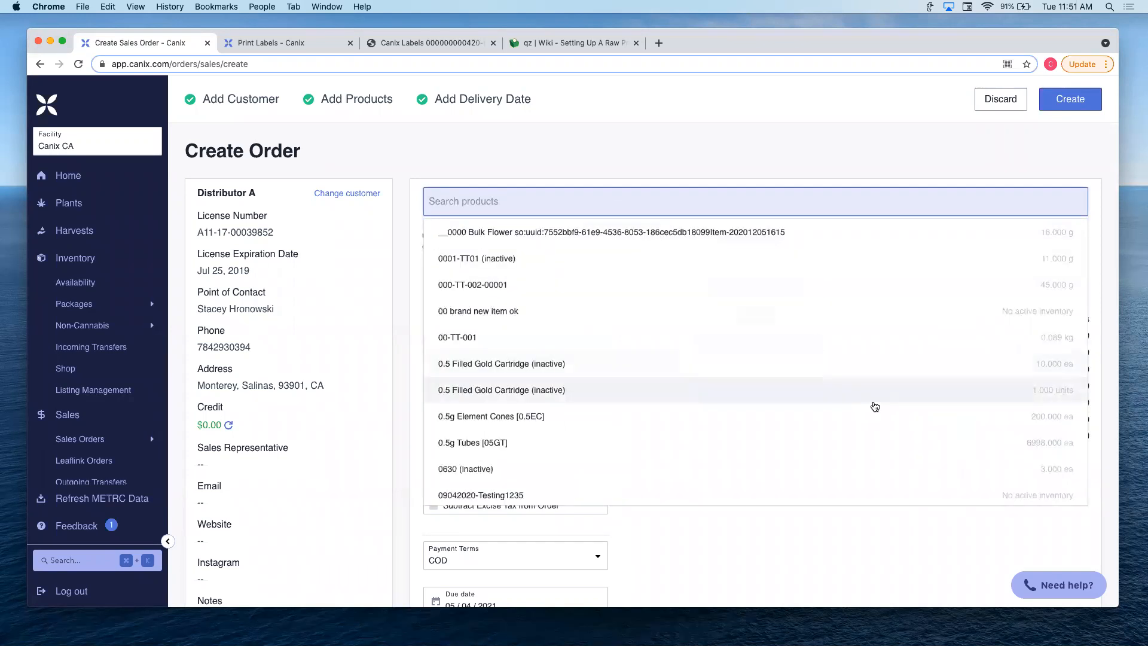
Add product 000-TT-002-00001 at a unit price of $10.00 and create the sales order
{"action": "left_click", "coordinate": [758, 292]}
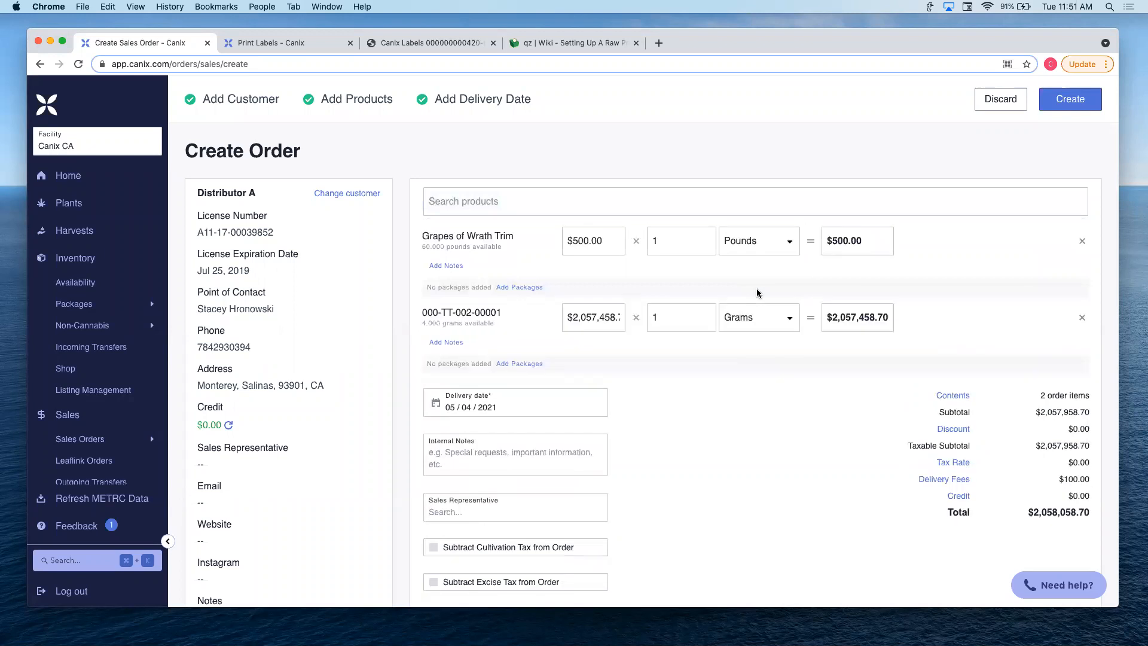
{"action": "double_click", "coordinate": [614, 317]}
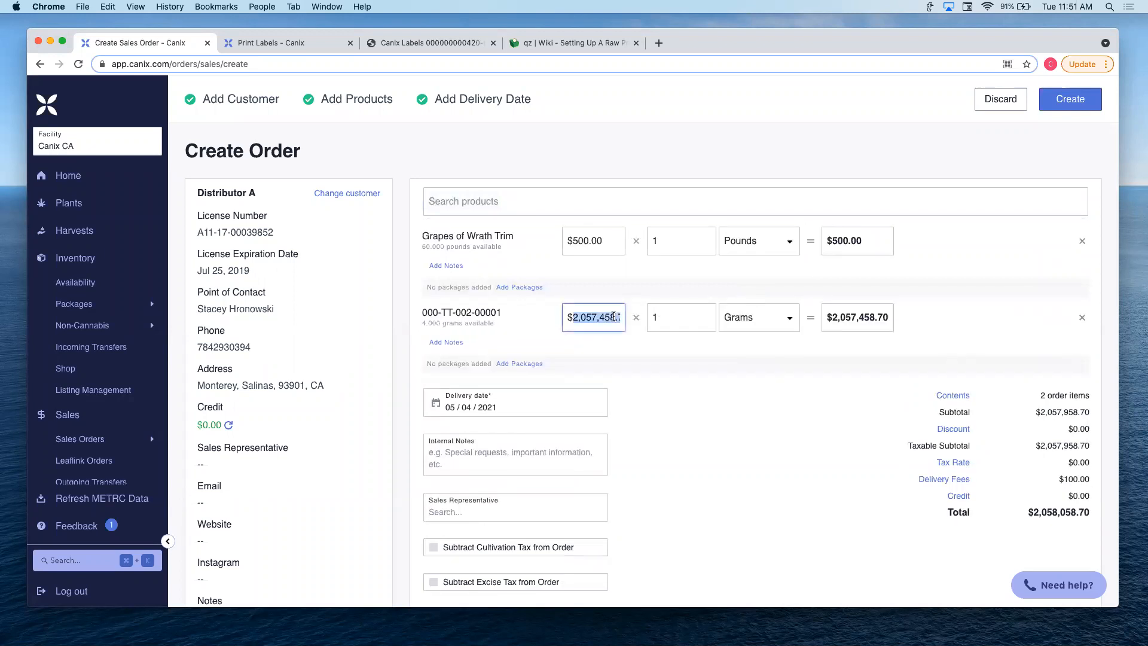
{"action": "type", "text": "10"}
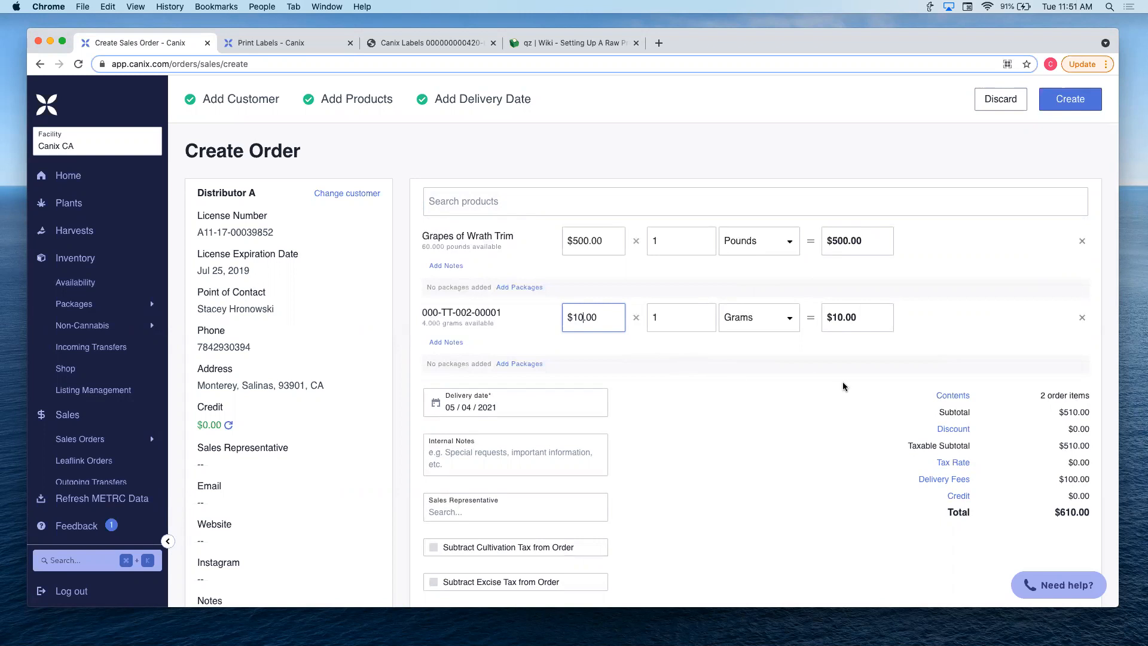
{"action": "left_click", "coordinate": [1074, 99]}
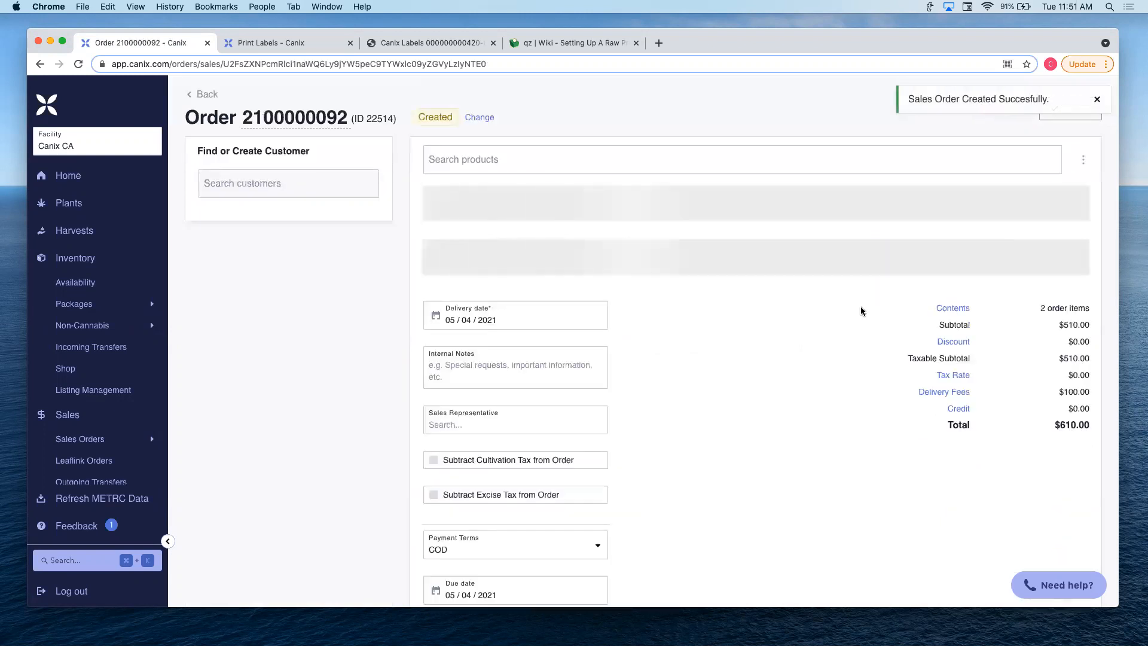
{"action": "left_click", "coordinate": [1095, 101]}
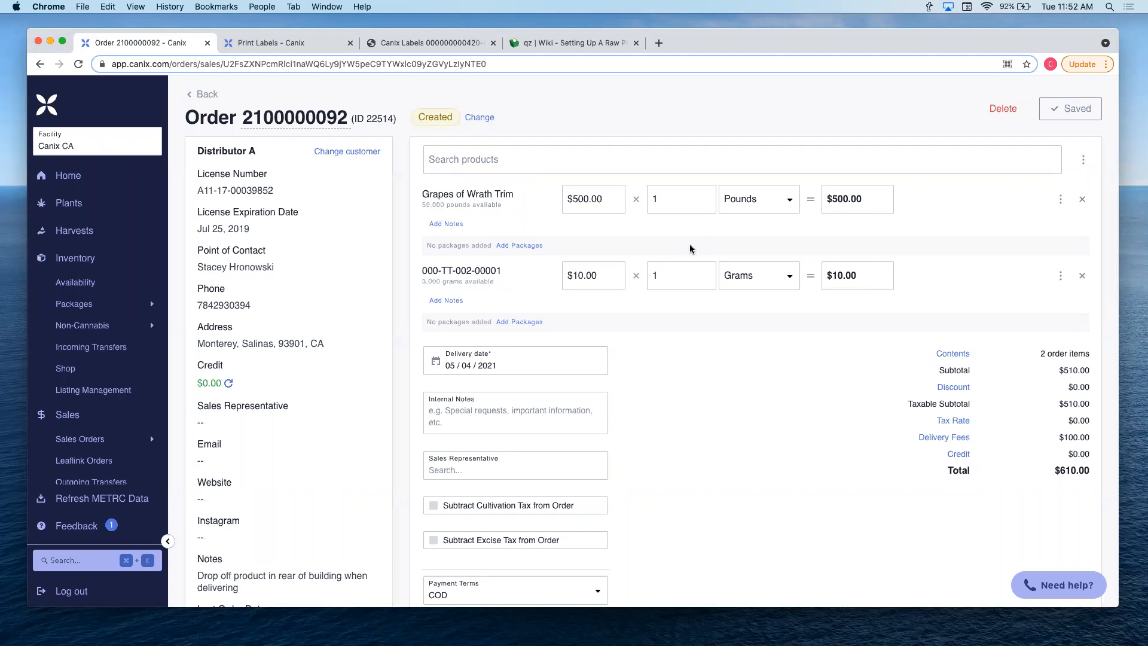
Start a new invoice for the order with the Download Invoice option enabled, and close it without creating it
{"action": "scroll", "coordinate": [803, 459], "scroll_direction": "down", "scroll_amount": 5}
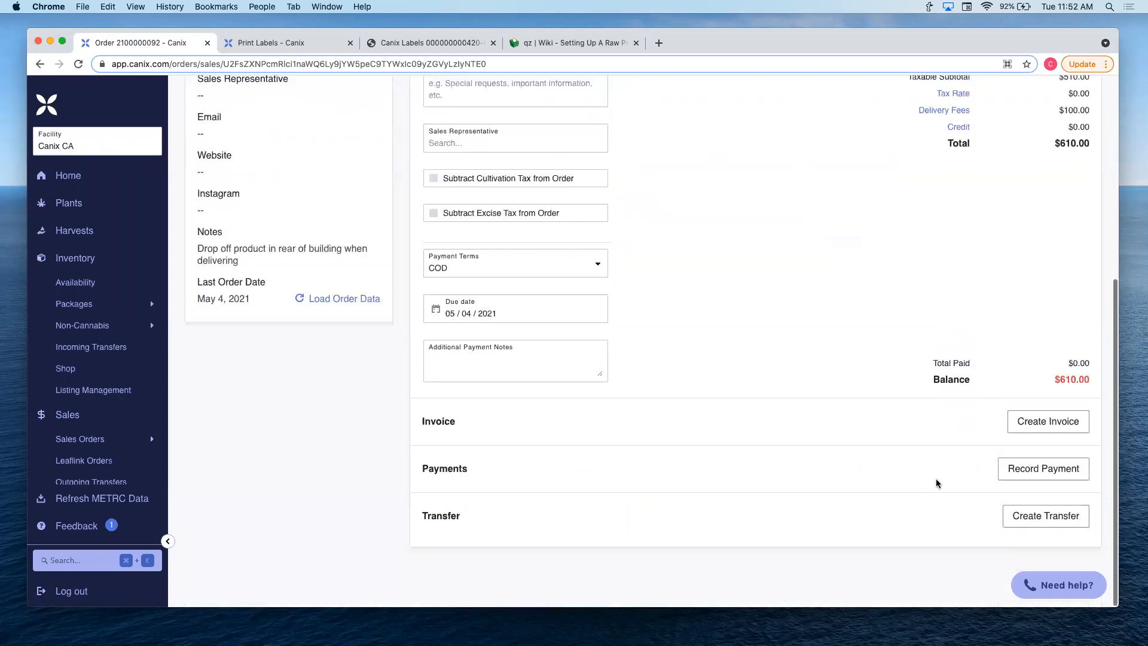
{"action": "left_click", "coordinate": [1026, 425]}
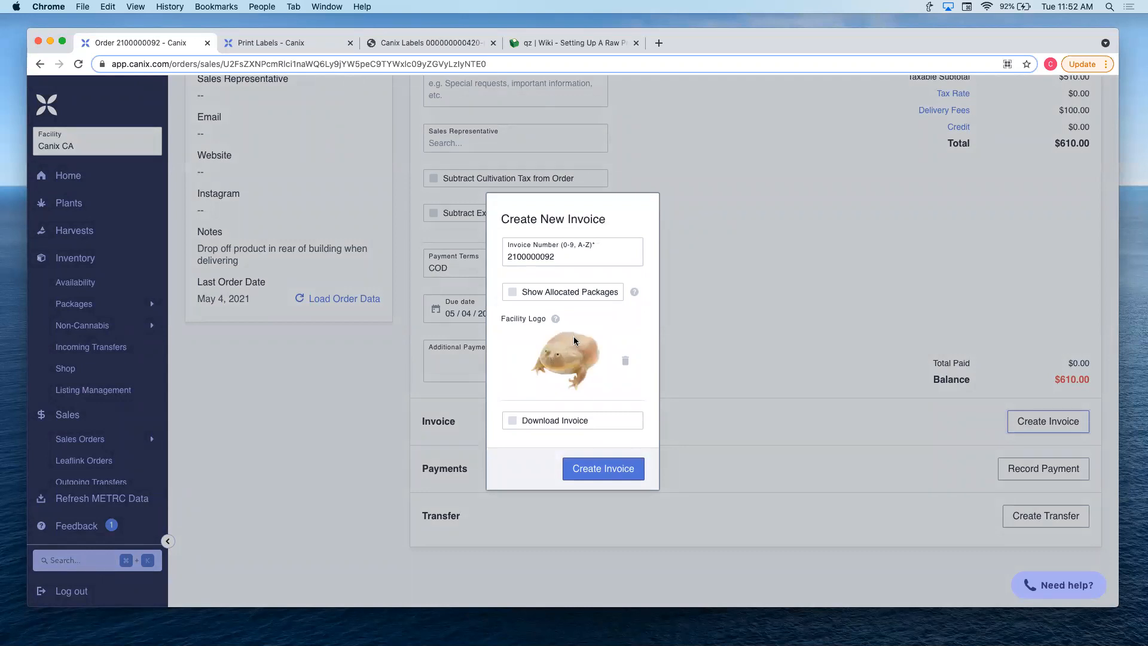
{"action": "left_click", "coordinate": [545, 421]}
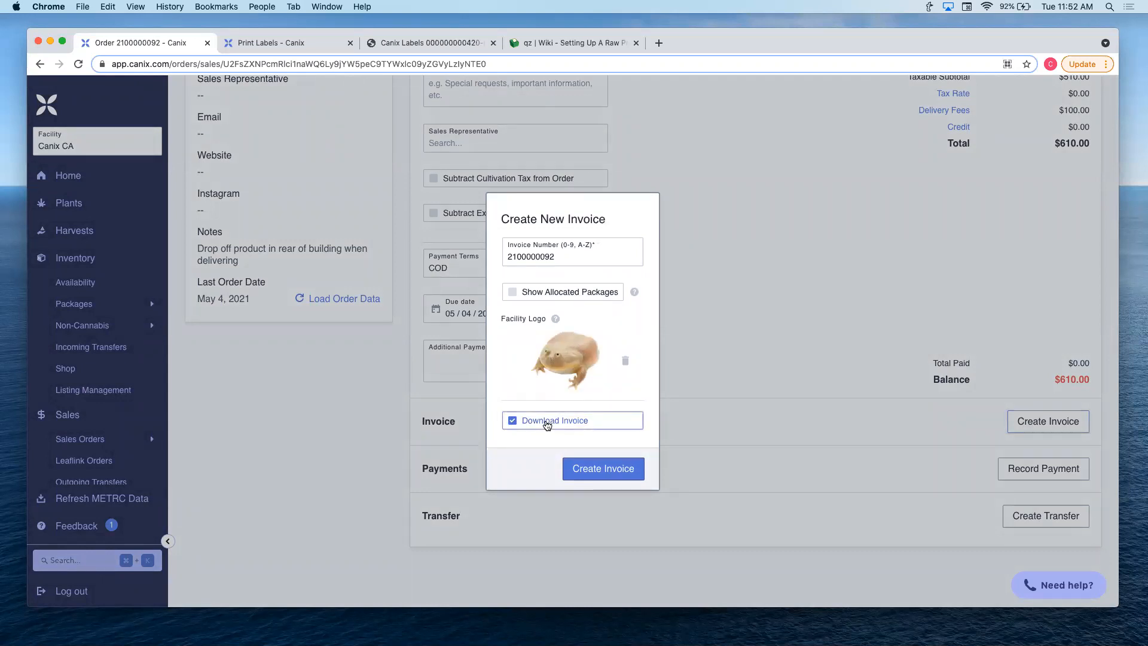
{"action": "left_click", "coordinate": [810, 313]}
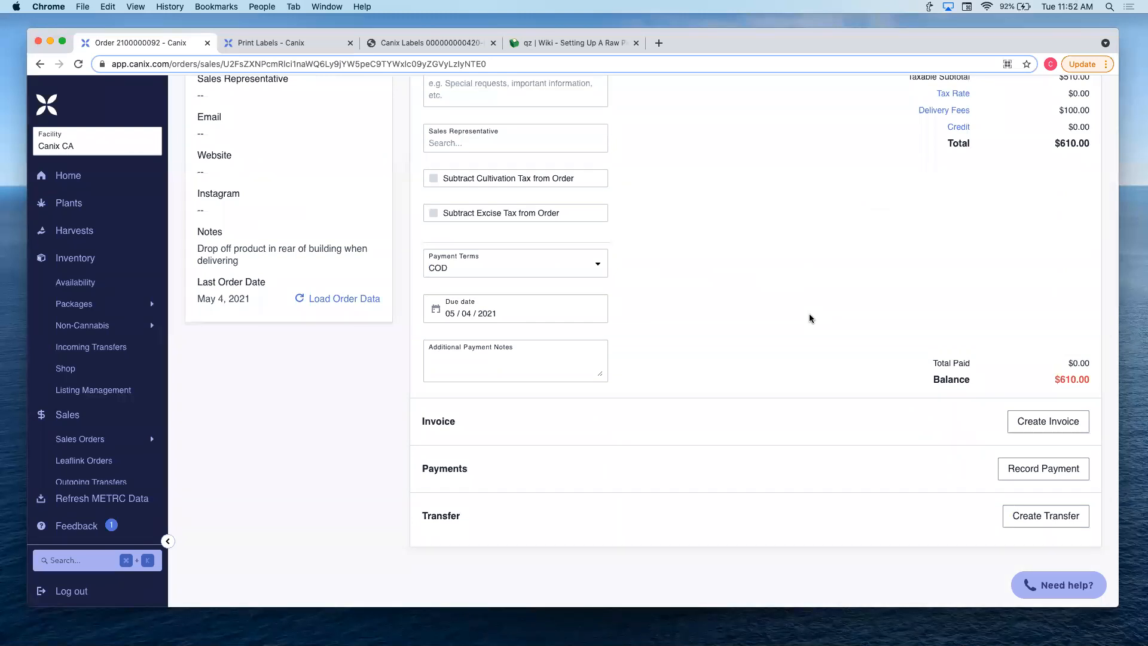
Look at the packages available for the Grapes of Wrath Trim item and their Split Package option, and cancel without adding any
{"action": "scroll", "coordinate": [809, 314], "scroll_direction": "up", "scroll_amount": 6}
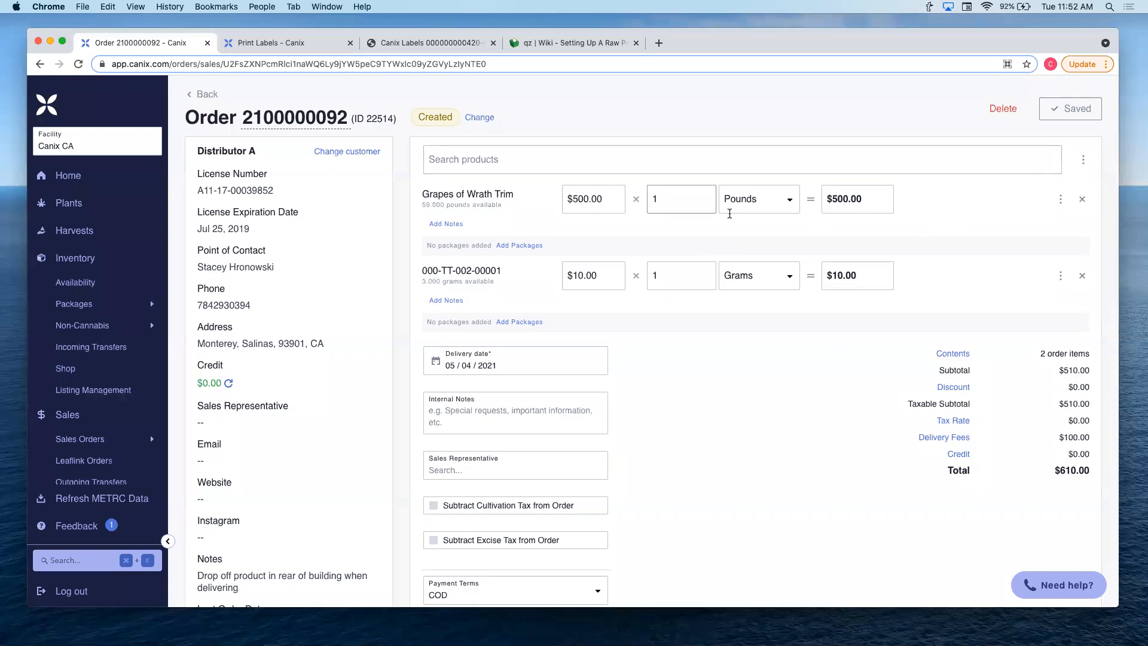
{"action": "left_click", "coordinate": [517, 246]}
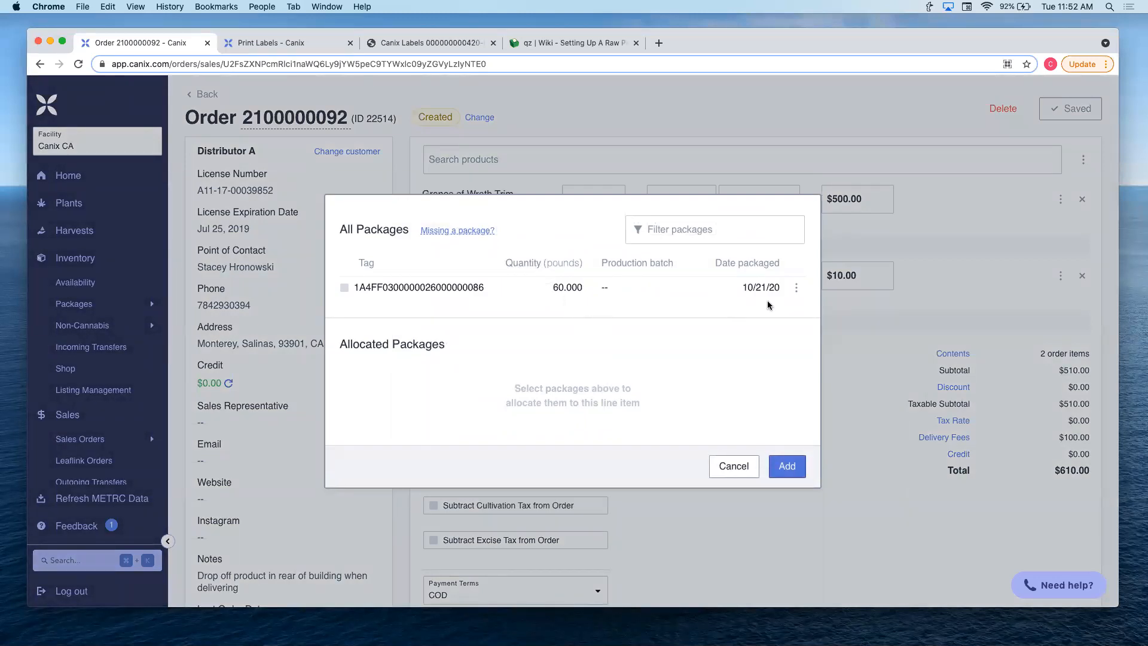
{"action": "left_click", "coordinate": [796, 288]}
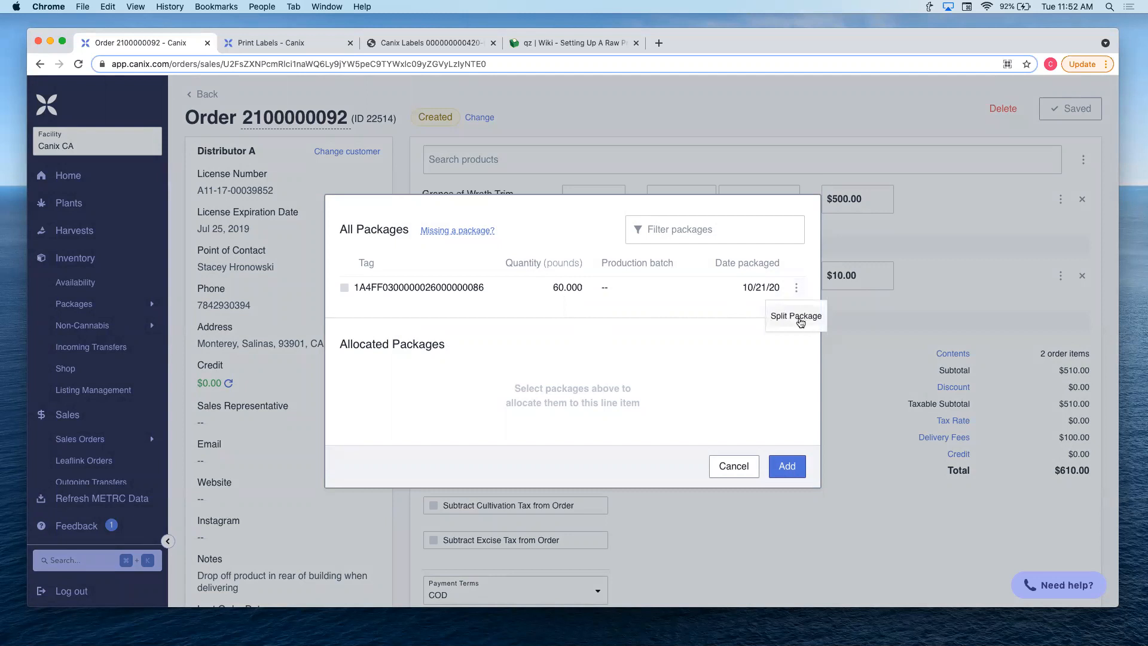
{"action": "left_click", "coordinate": [729, 470]}
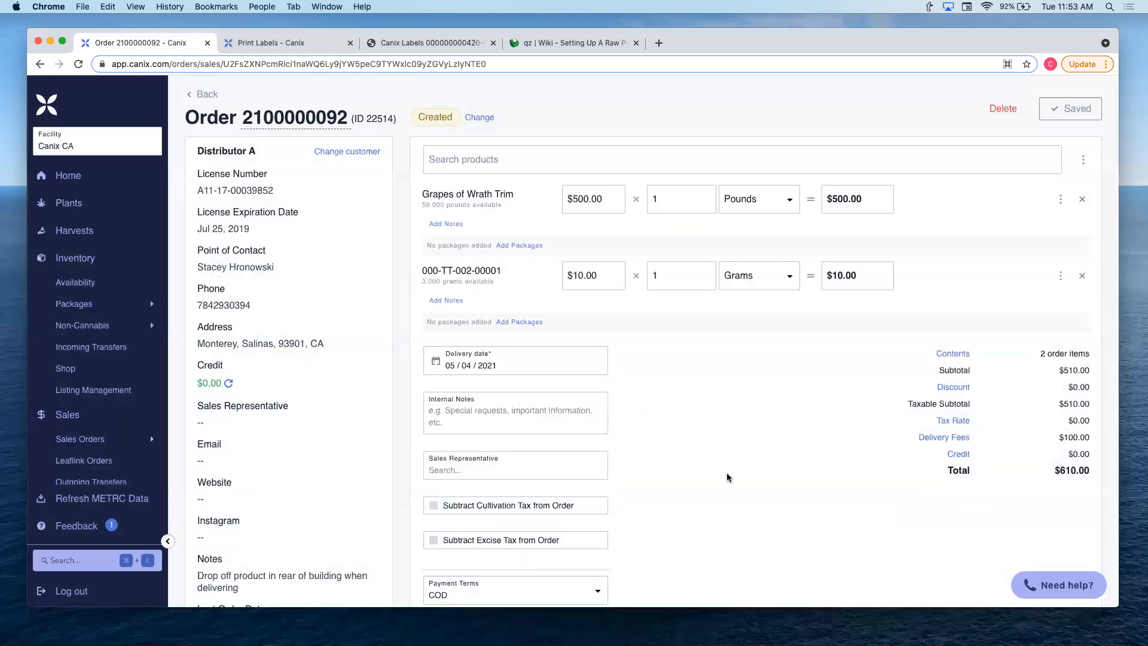
Auto allocate packages to the order items and remove 000-TT-002-00001 from the order
{"action": "left_click", "coordinate": [1083, 159]}
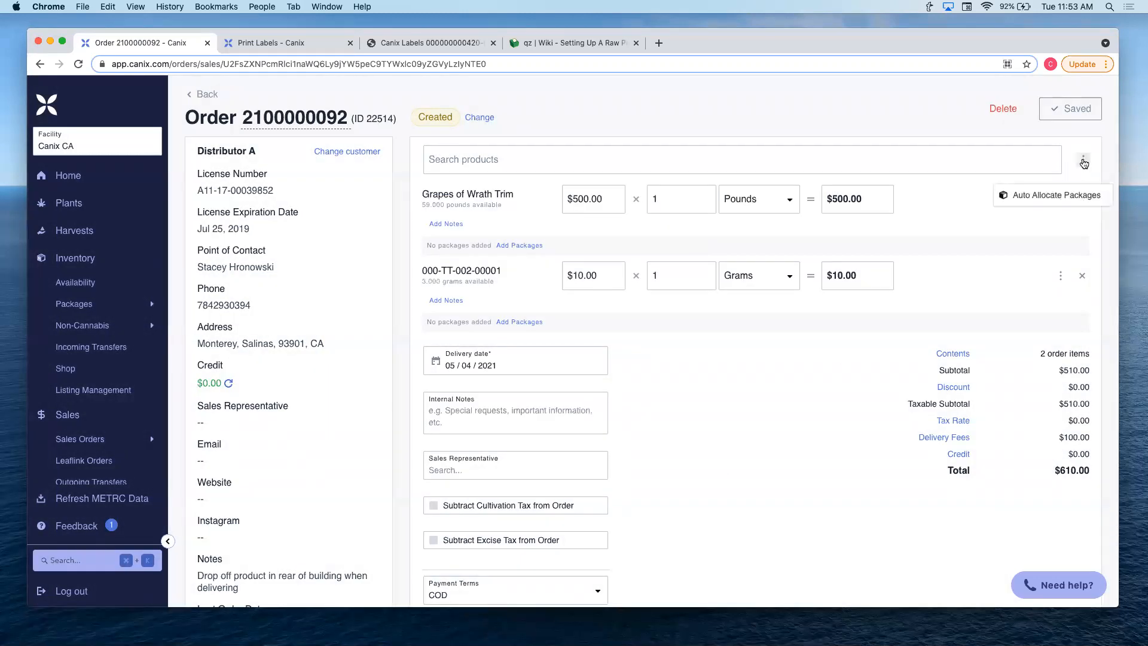
{"action": "left_click", "coordinate": [1059, 202]}
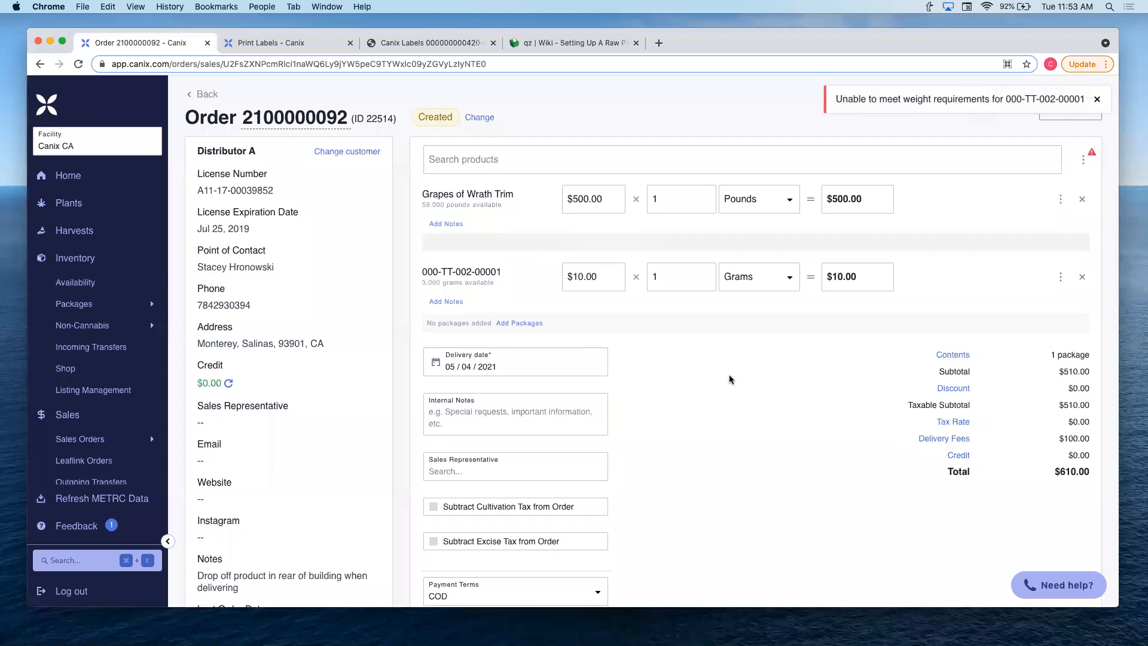
{"action": "left_click", "coordinate": [1096, 100]}
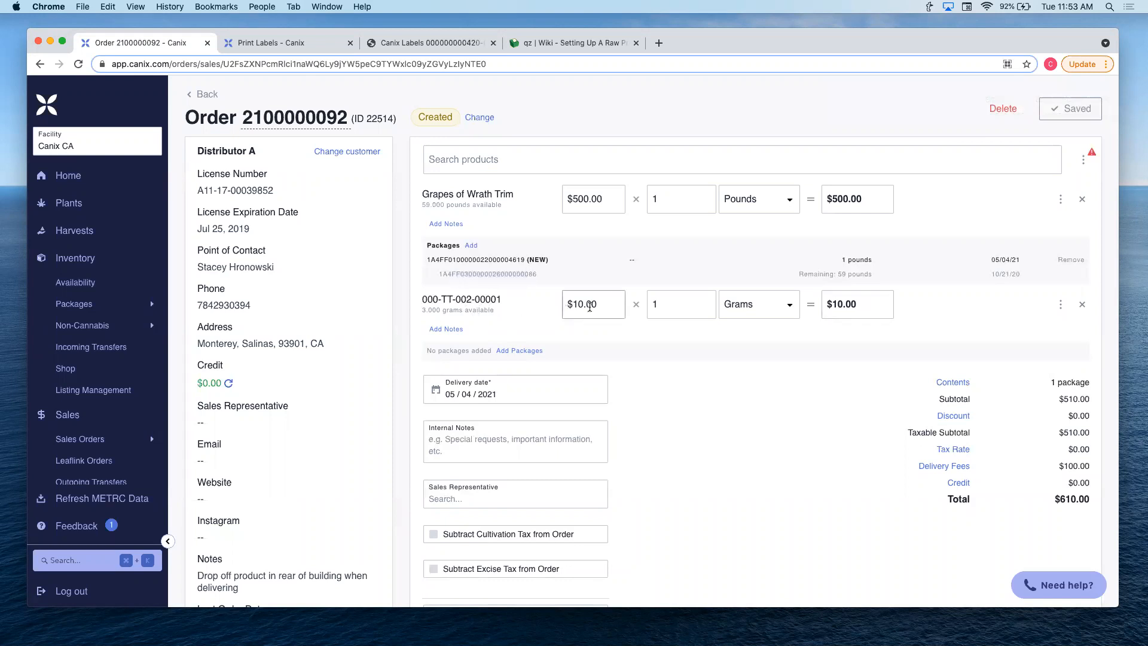
{"action": "left_click", "coordinate": [1077, 304]}
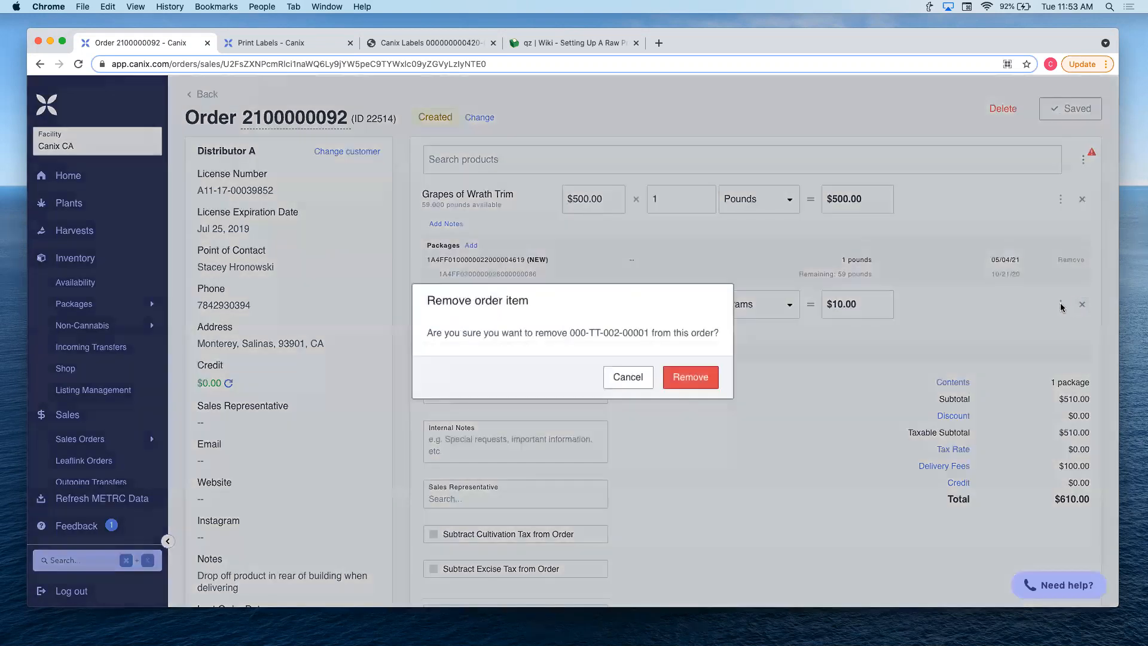
{"action": "left_click", "coordinate": [692, 376]}
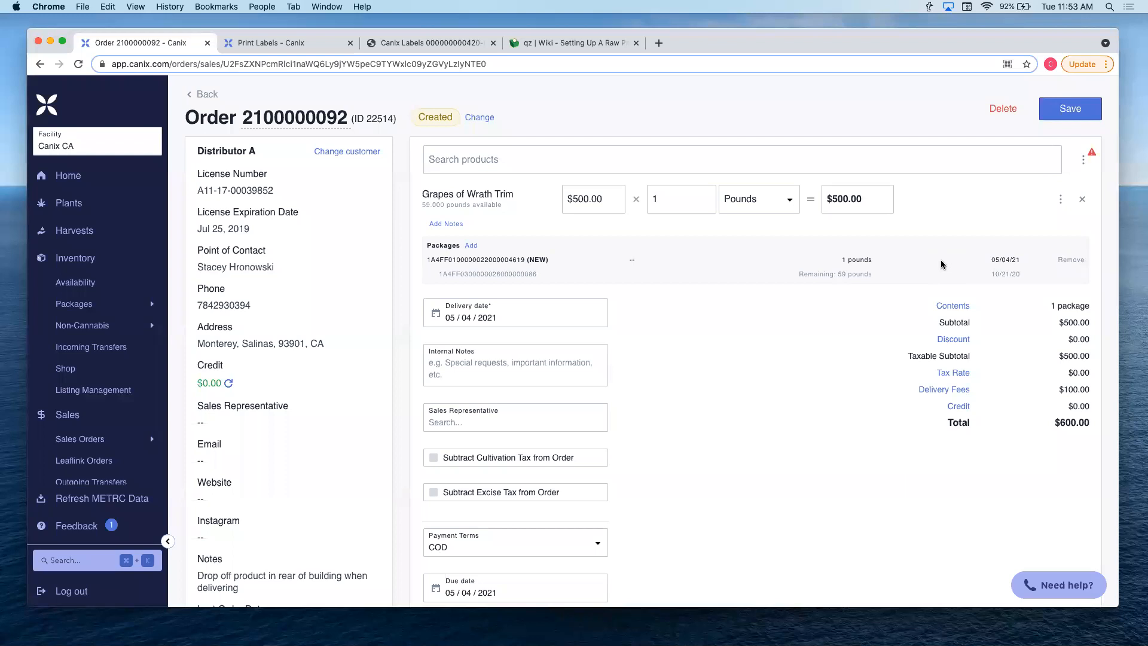
Review the new package allocated for Grapes of Wrath Trim and submit it
{"action": "left_click", "coordinate": [1084, 160]}
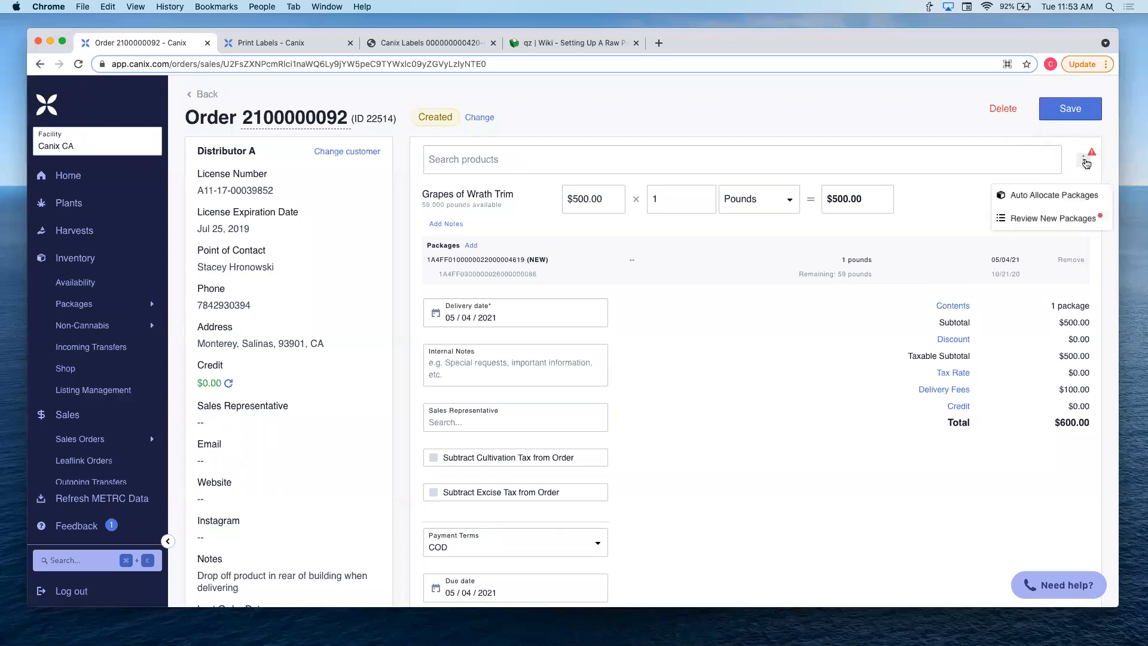
{"action": "left_click", "coordinate": [1051, 222]}
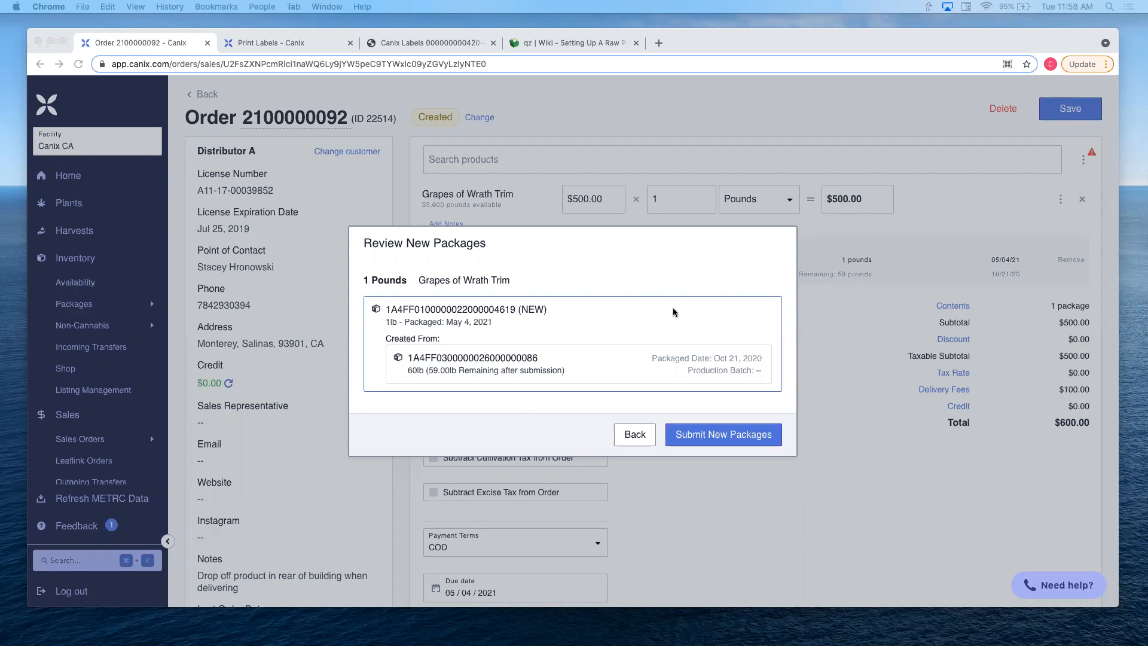
{"action": "left_click", "coordinate": [687, 397]}
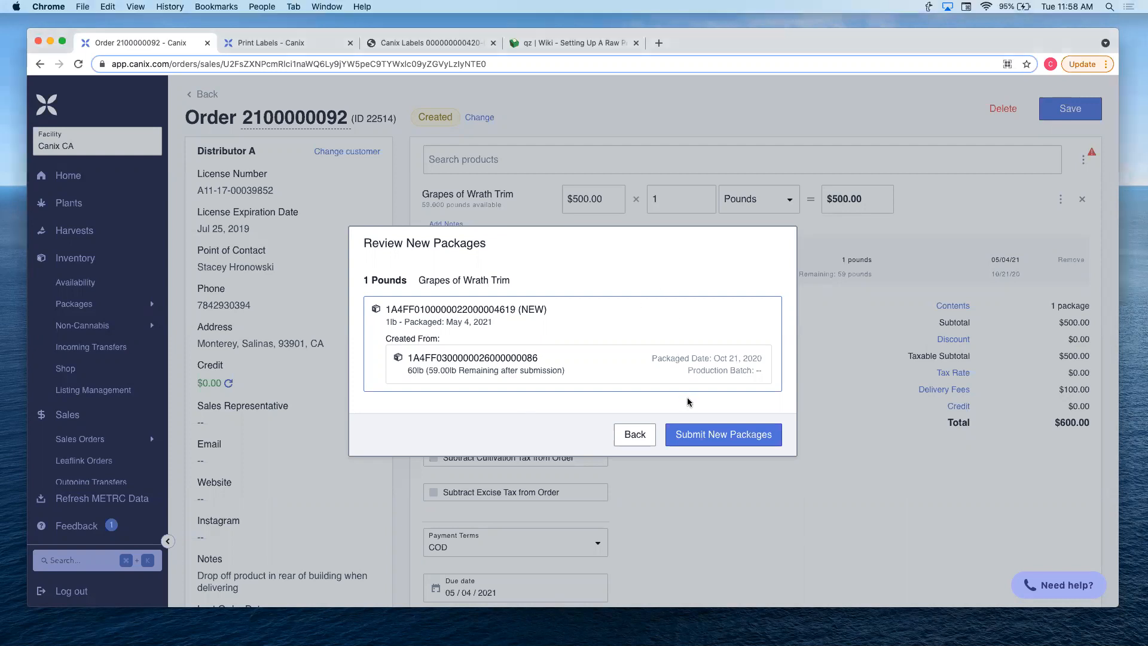
{"action": "left_click", "coordinate": [743, 436]}
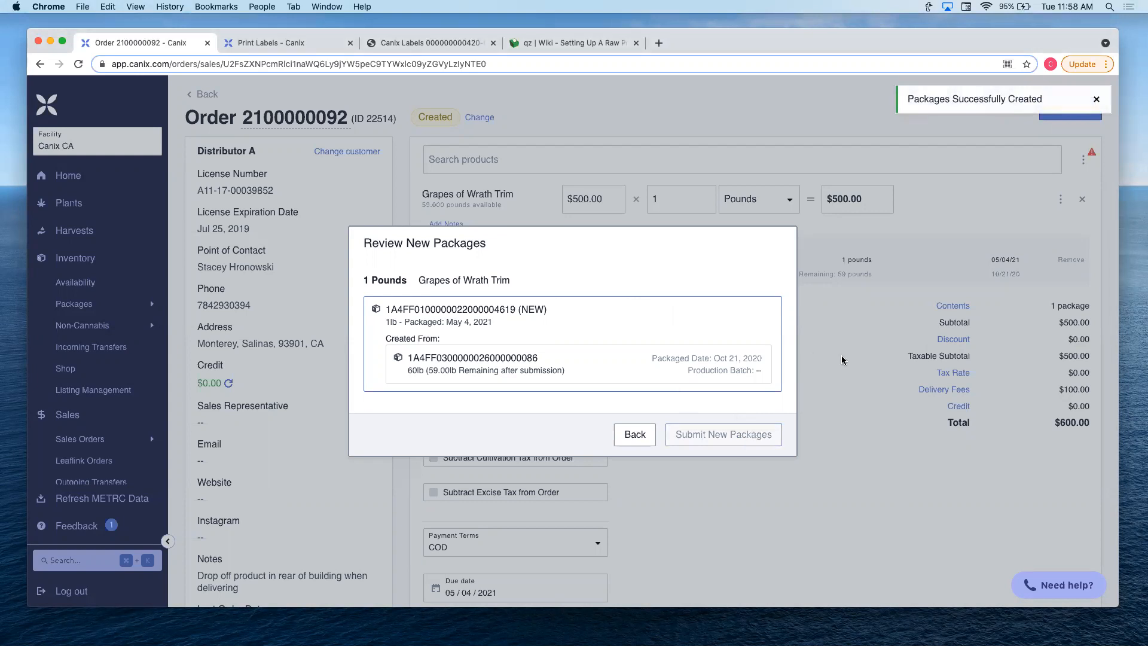
Save the updated sales order
{"action": "scroll", "coordinate": [812, 348], "scroll_direction": "down", "scroll_amount": 6}
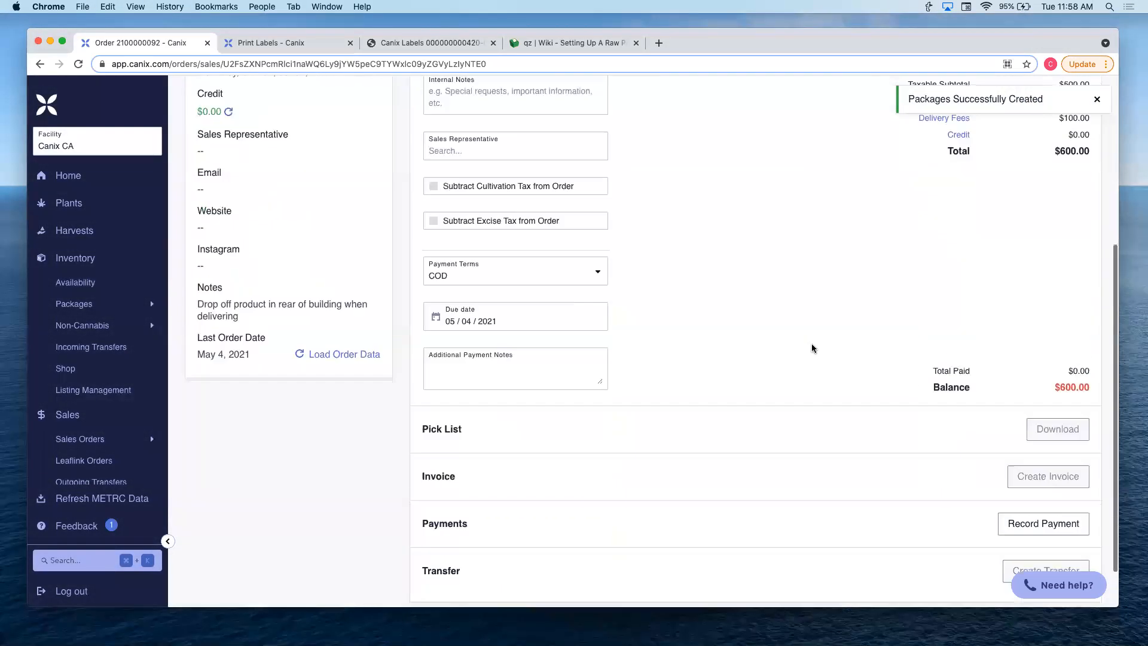
{"action": "scroll", "coordinate": [826, 285], "scroll_direction": "up", "scroll_amount": 4}
{"action": "scroll", "coordinate": [827, 284], "scroll_direction": "up", "scroll_amount": 3}
{"action": "left_click", "coordinate": [1064, 110]}
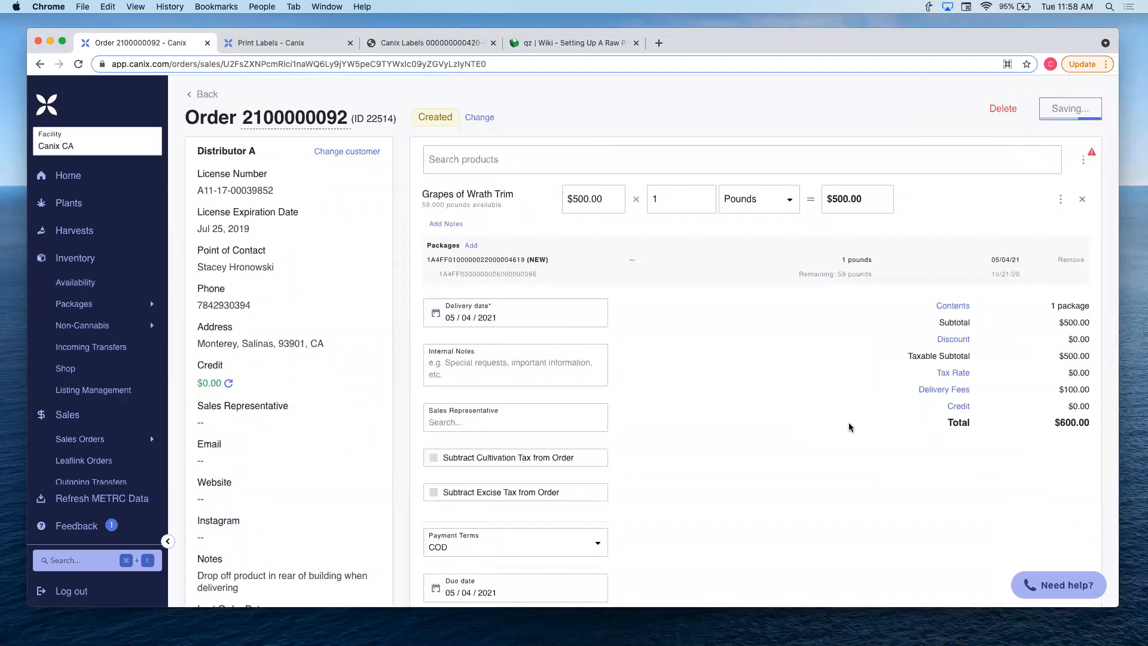
Start a transfer from the saved sales order with Jiva Sbd LLC as the destination facility, and discard it
{"action": "scroll", "coordinate": [849, 422], "scroll_direction": "down", "scroll_amount": 5}
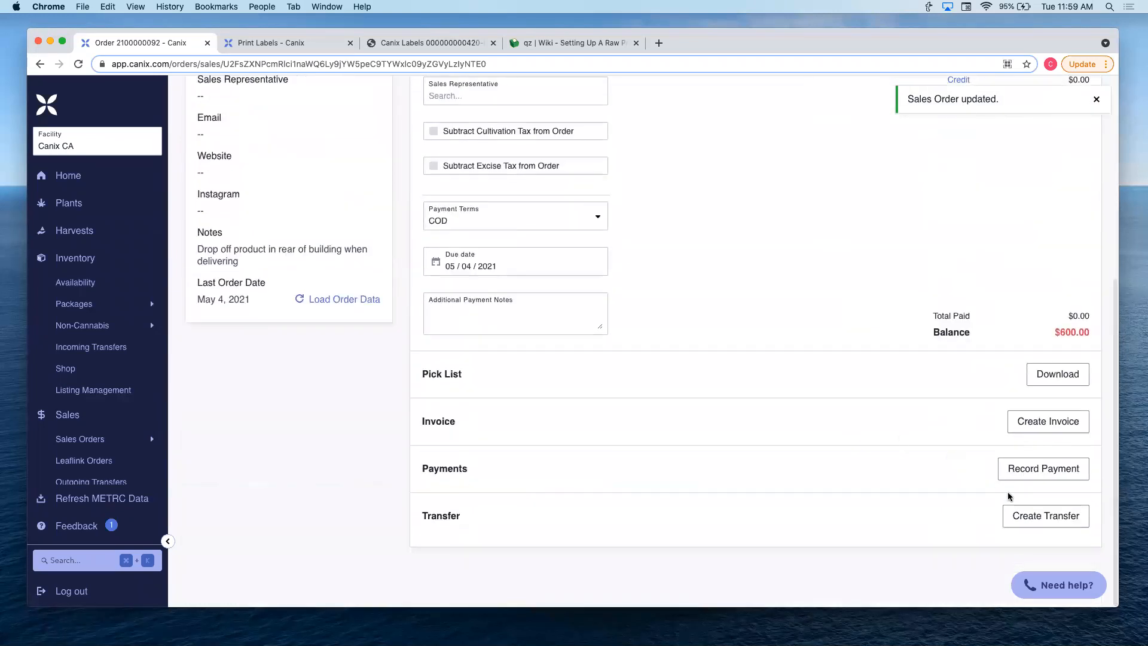
{"action": "left_click", "coordinate": [1029, 514]}
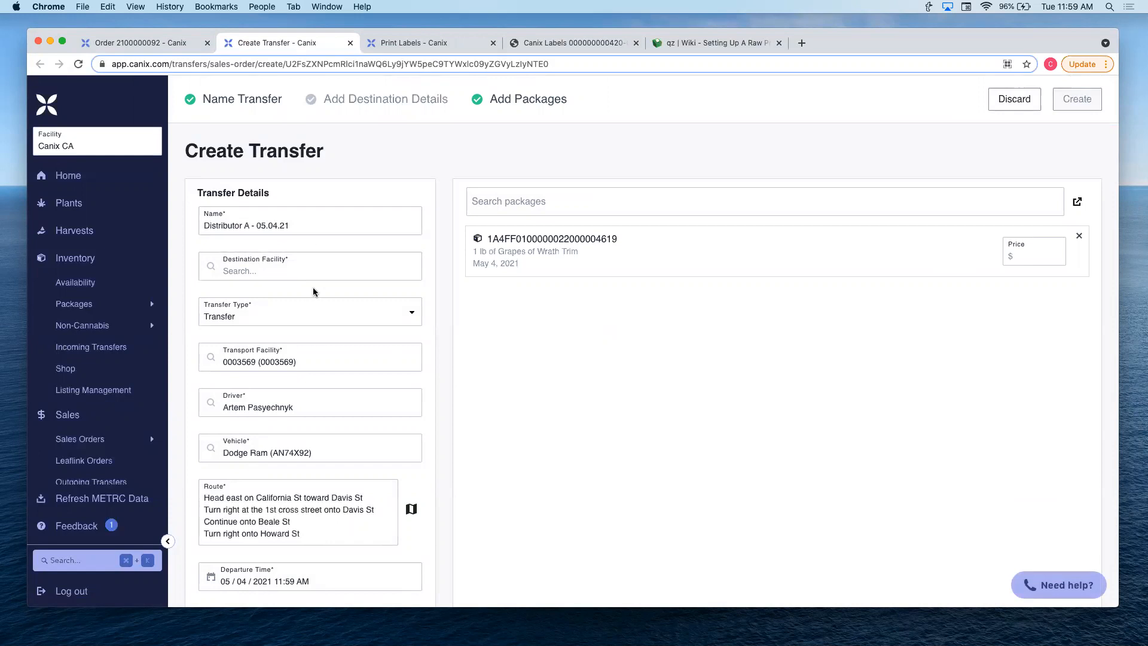
{"action": "left_click", "coordinate": [333, 274]}
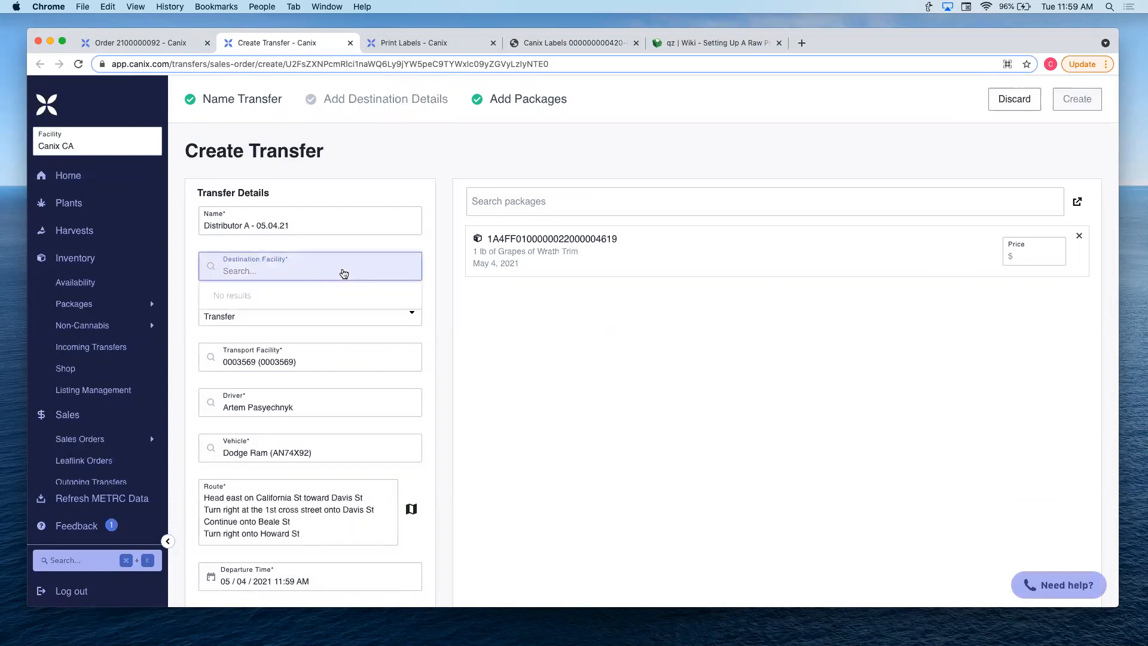
{"action": "left_click", "coordinate": [454, 306]}
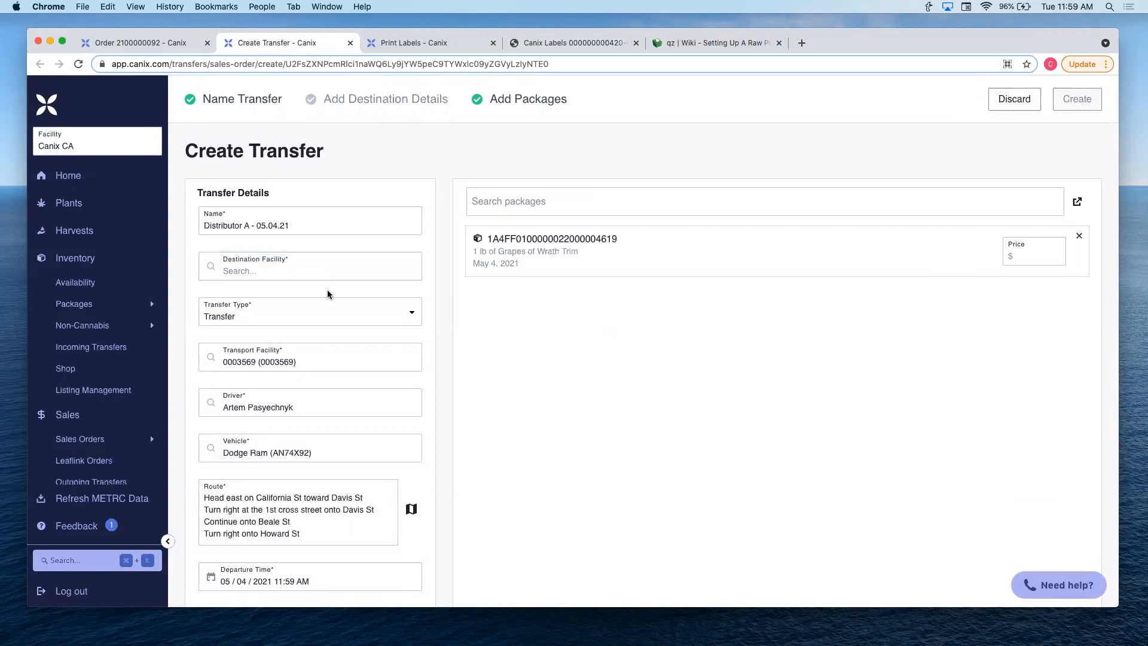
{"action": "left_click", "coordinate": [288, 272]}
{"action": "type", "text": "c"}
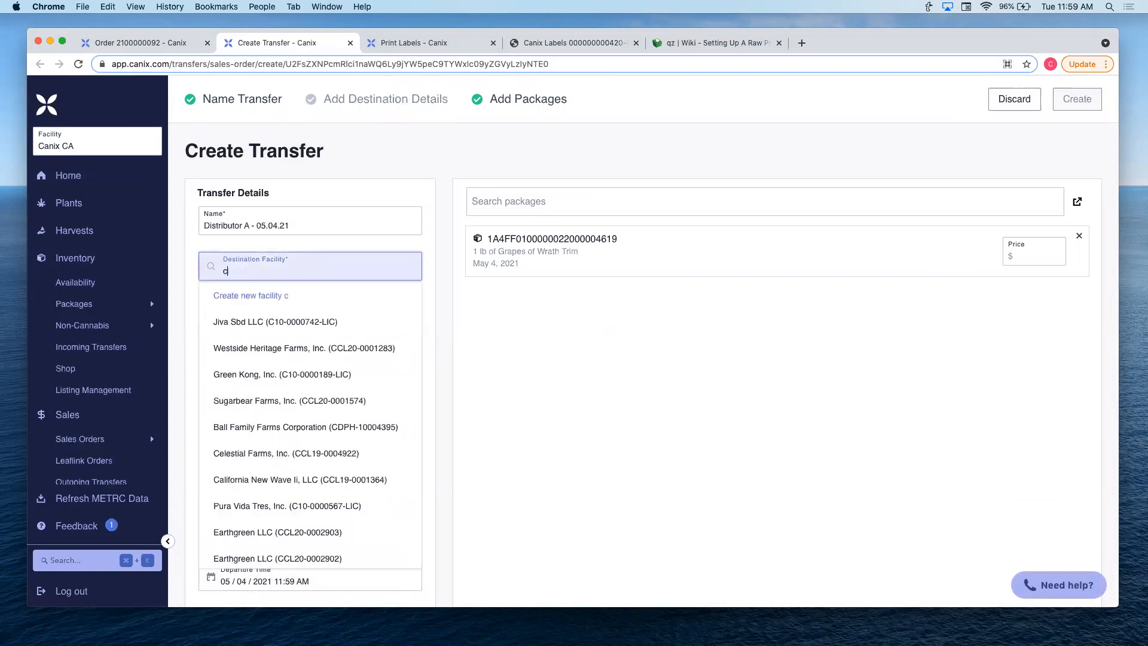
{"action": "left_click", "coordinate": [318, 323]}
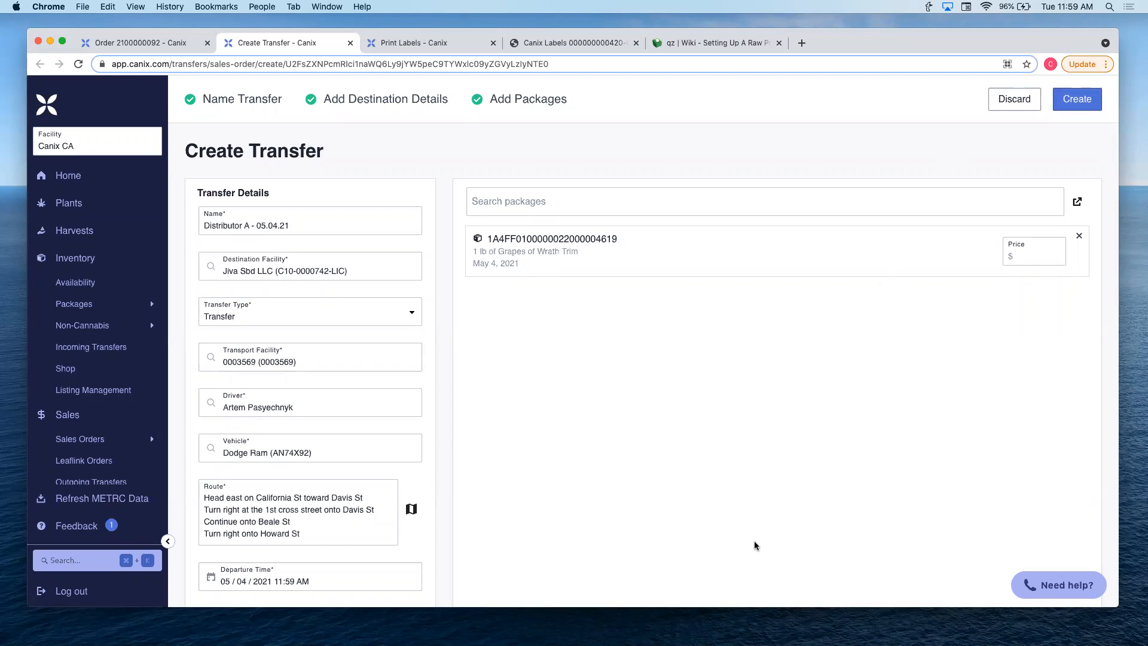
{"action": "left_click", "coordinate": [1020, 107]}
{"action": "left_click", "coordinate": [653, 385]}
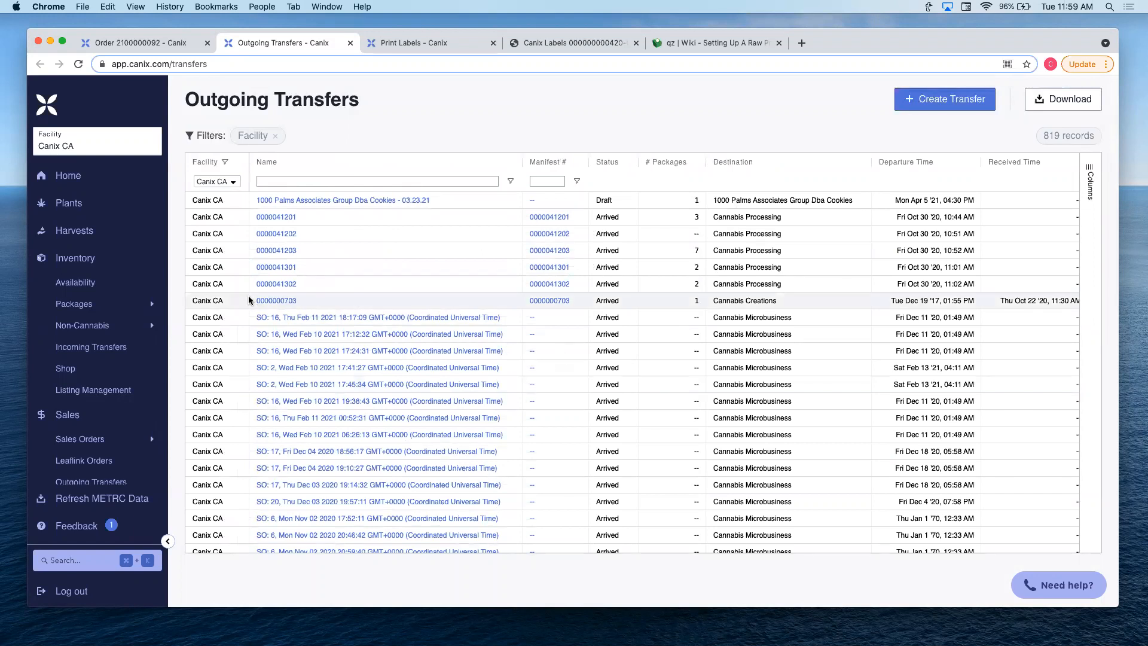
Open the quick search and try looking up "flowerin", clearing the query again
{"action": "left_click", "coordinate": [90, 560]}
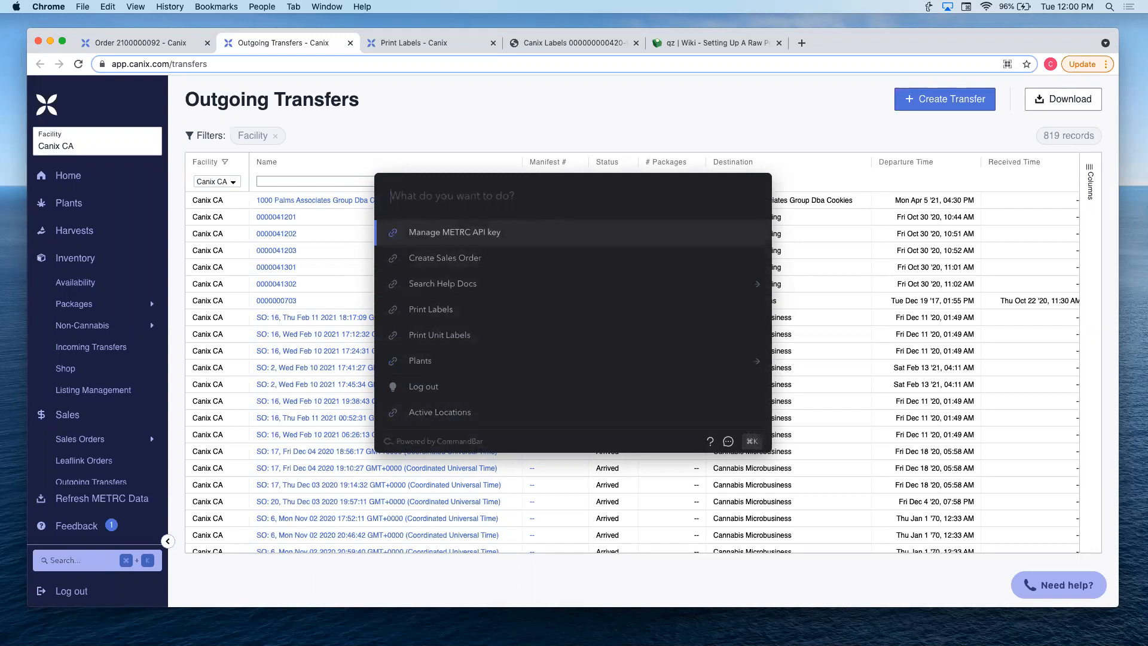
{"action": "type", "text": "vege"}
{"action": "key", "text": "BackSpace"}
{"action": "key", "text": "BackSpace"}
{"action": "key", "text": "BackSpace"}
{"action": "key", "text": "BackSpace"}
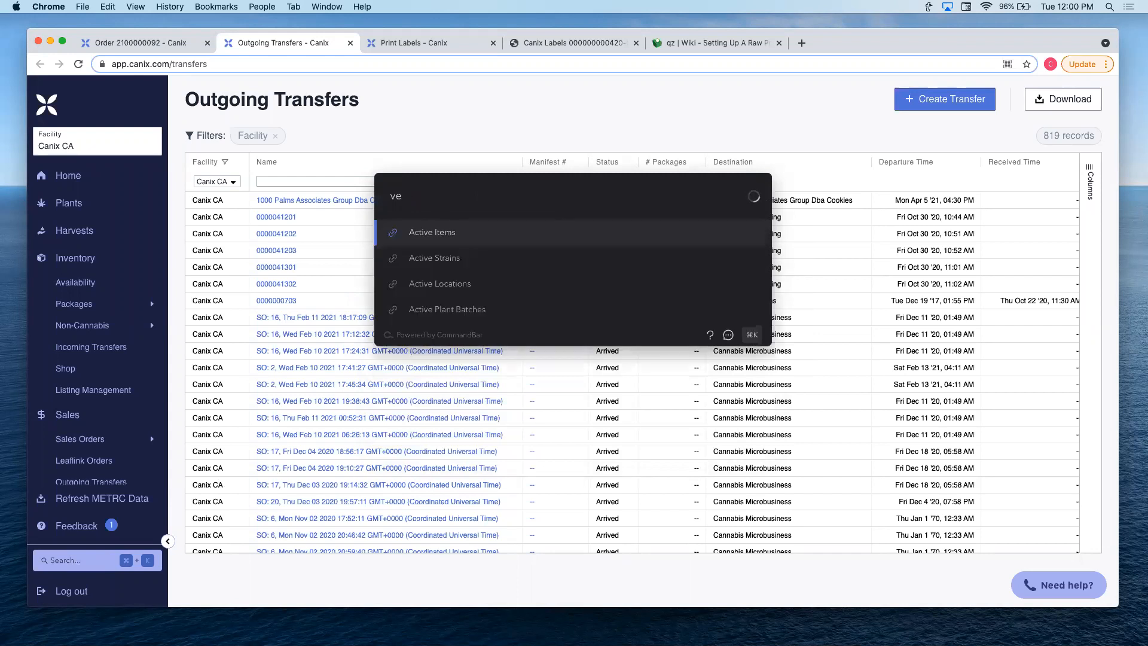
{"action": "type", "text": "flowerin"}
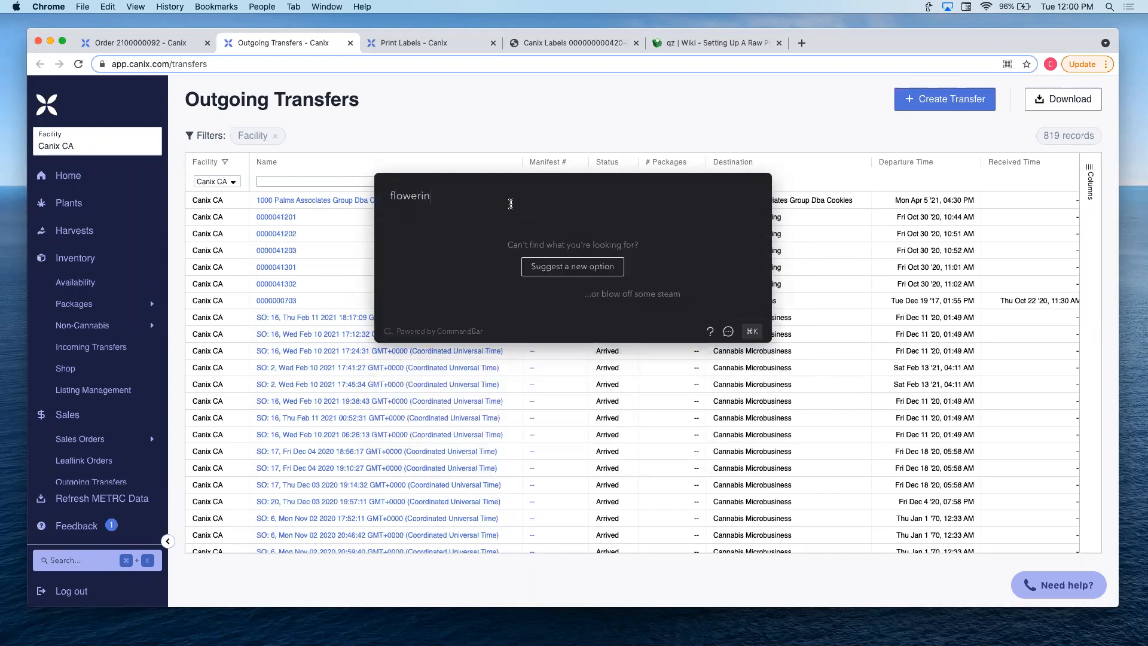
{"action": "key", "text": "BackSpace"}
{"action": "key", "text": "BackSpace"}
{"action": "key", "text": "BackSpace"}
{"action": "key", "text": "BackSpace"}
{"action": "key", "text": "BackSpace"}
{"action": "key", "text": "BackSpace"}
{"action": "key", "text": "BackSpace"}
{"action": "key", "text": "BackSpace"}
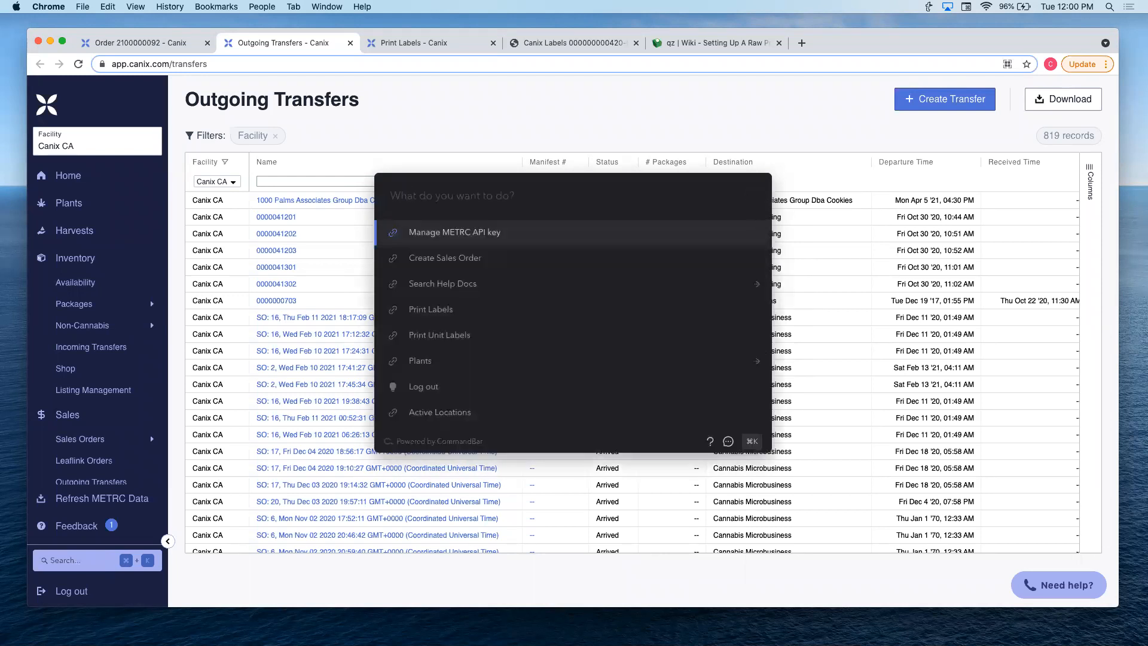
Search for 0086 and go to the tag of the matching Canix CA package
{"action": "type", "text": "0086"}
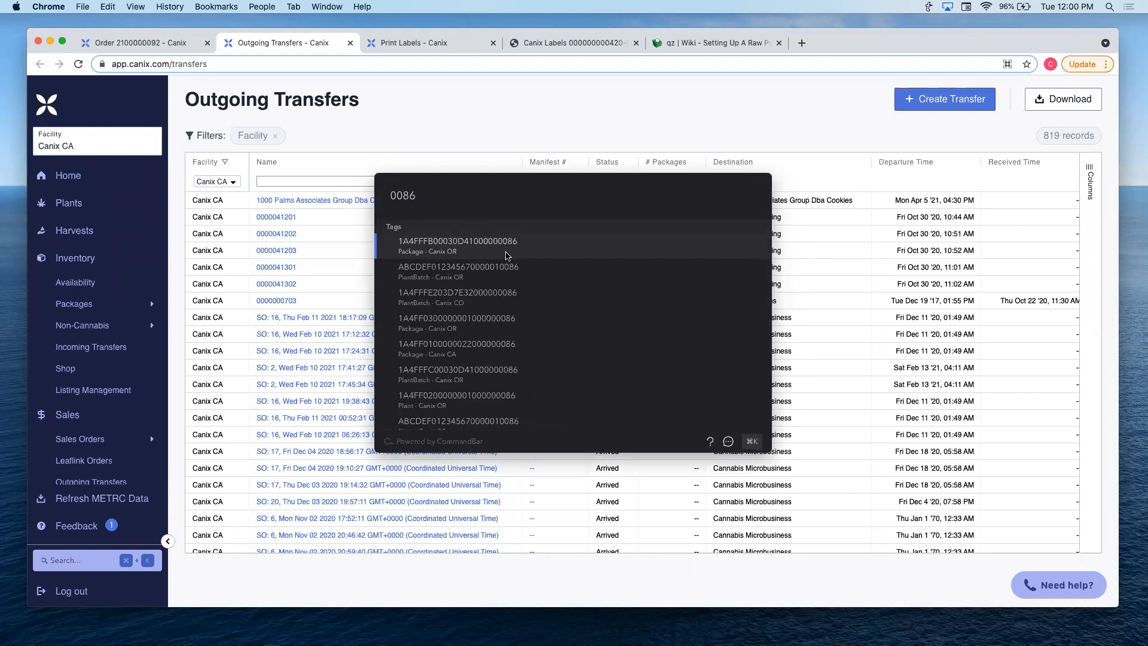
{"action": "left_click", "coordinate": [516, 355]}
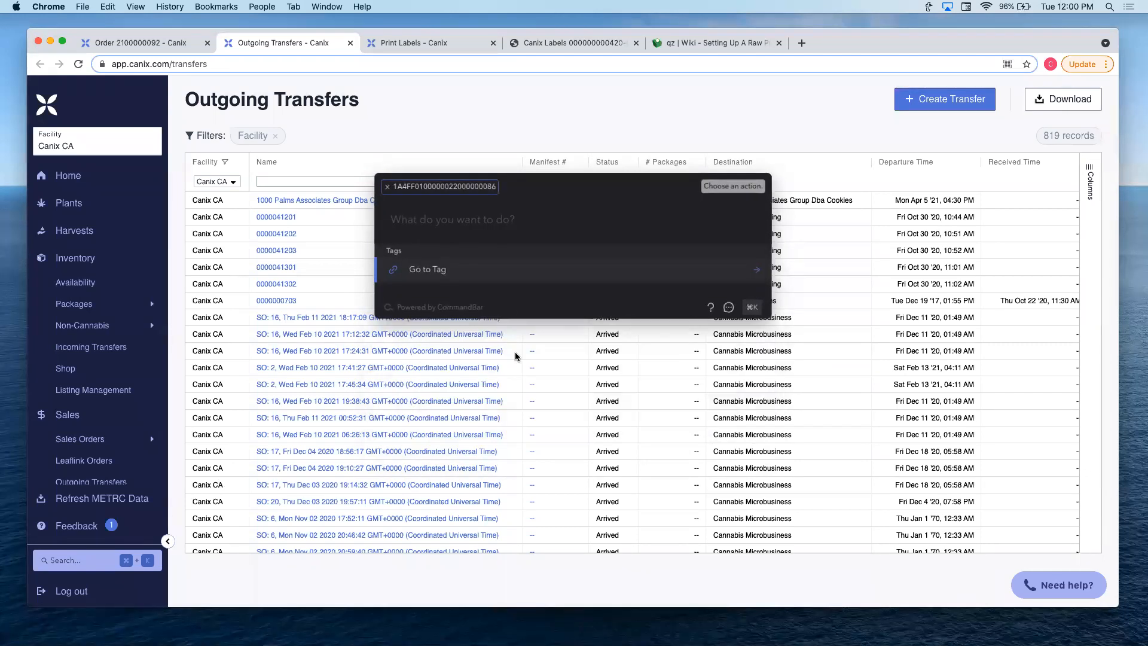
{"action": "left_click", "coordinate": [443, 270]}
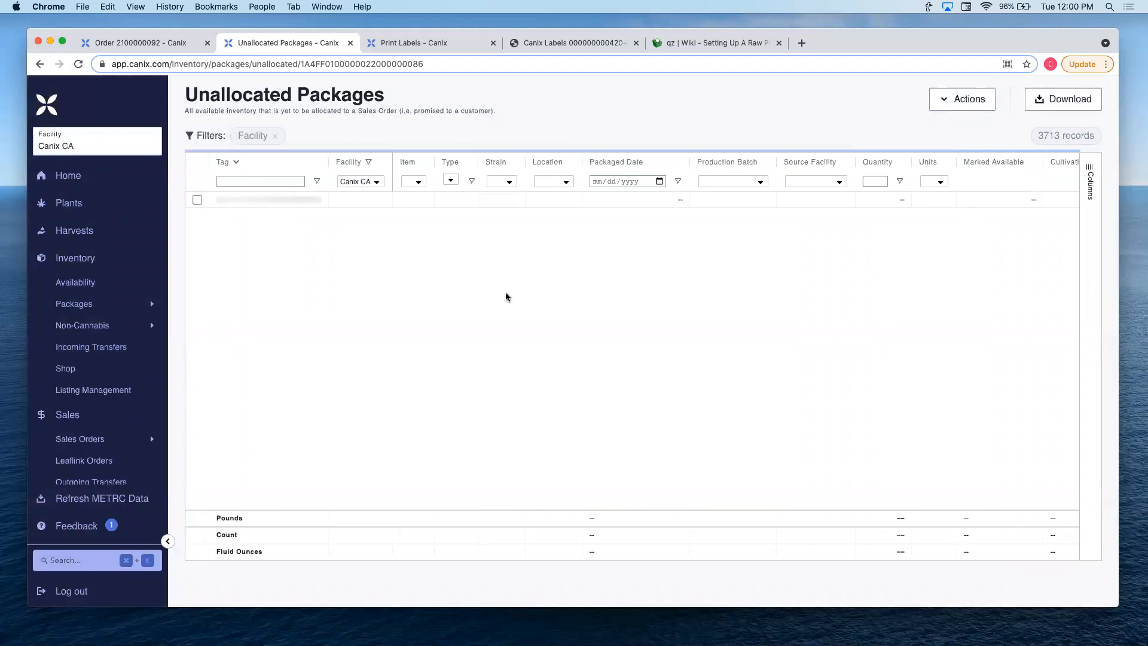
Look through the inventory, sales, task management, reporting and forecasting sections, and open Listing Management
{"action": "mouse_move", "coordinate": [133, 310]}
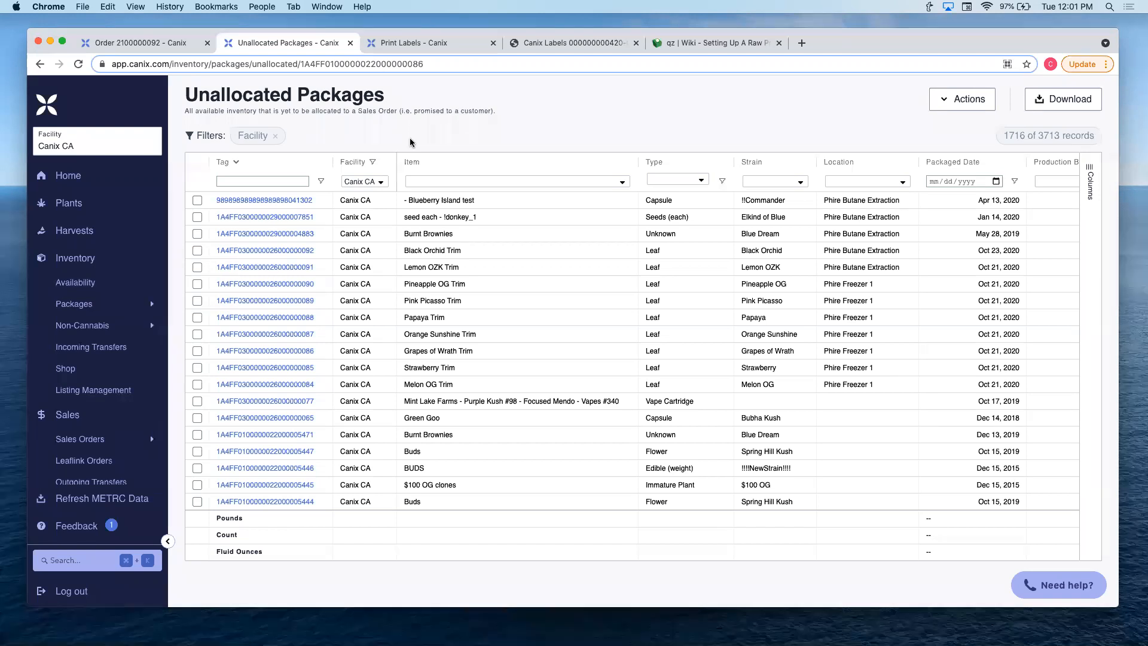
{"action": "left_click", "coordinate": [92, 260]}
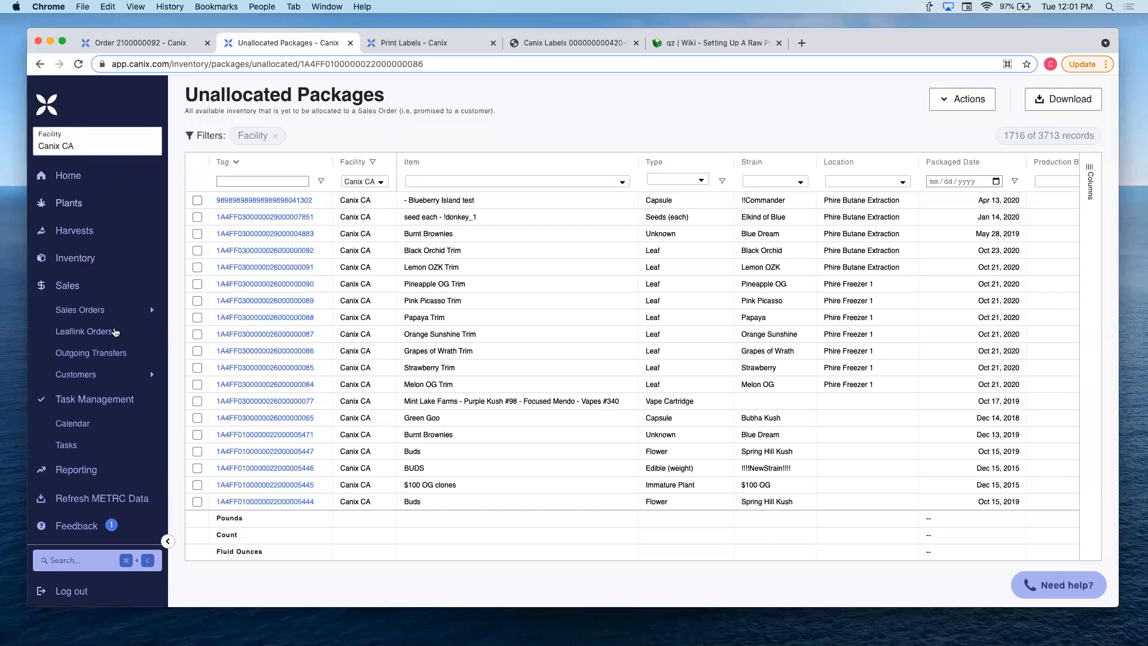
{"action": "scroll", "coordinate": [119, 377], "scroll_direction": "down", "scroll_amount": 3}
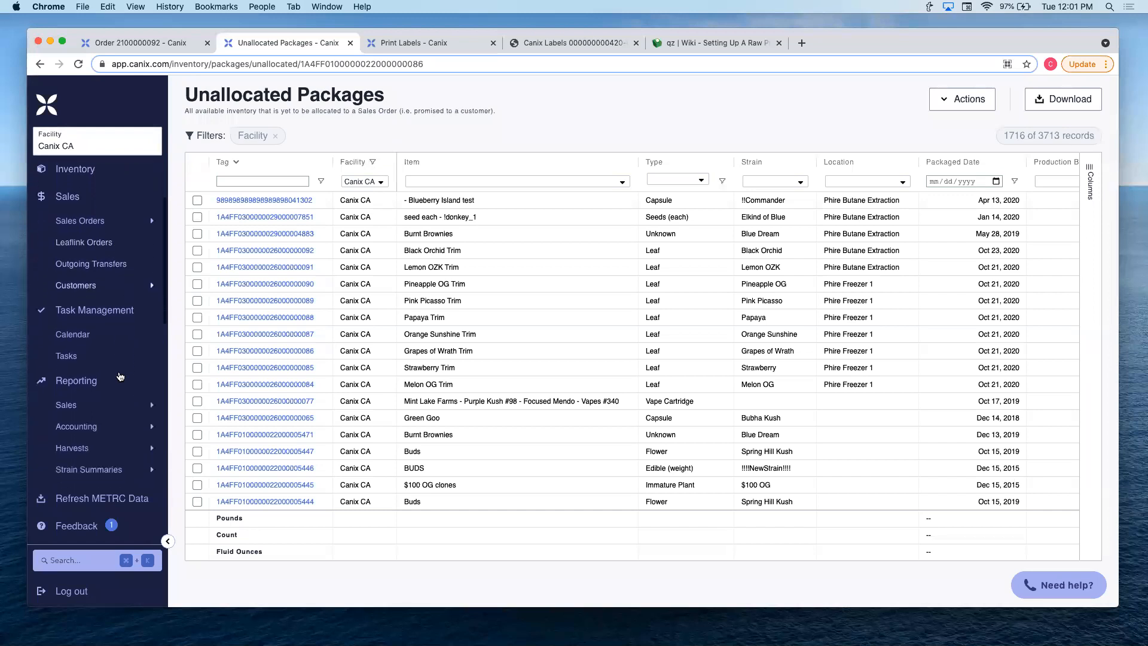
{"action": "scroll", "coordinate": [120, 377], "scroll_direction": "down", "scroll_amount": 3}
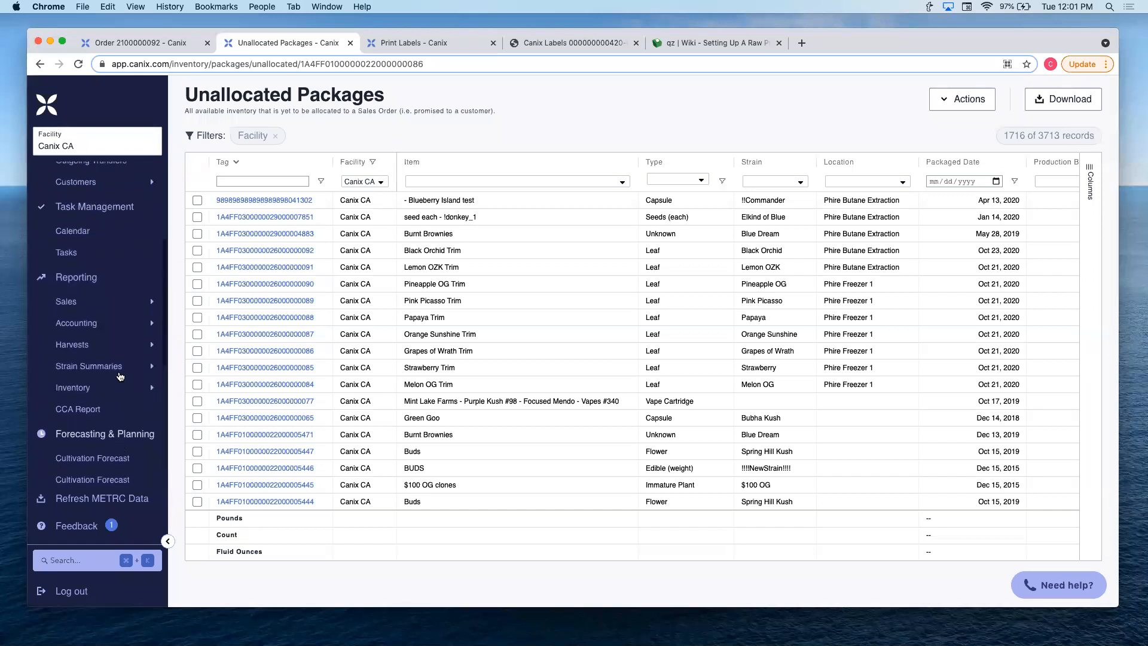
{"action": "scroll", "coordinate": [119, 376], "scroll_direction": "up", "scroll_amount": 10}
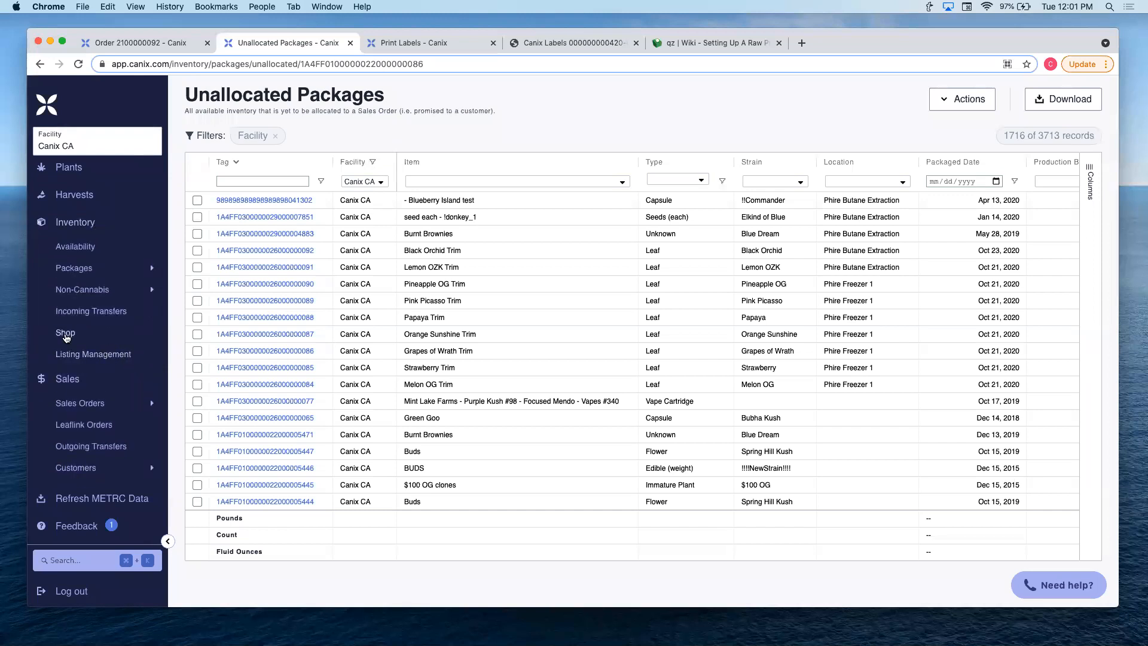
{"action": "left_click", "coordinate": [82, 353]}
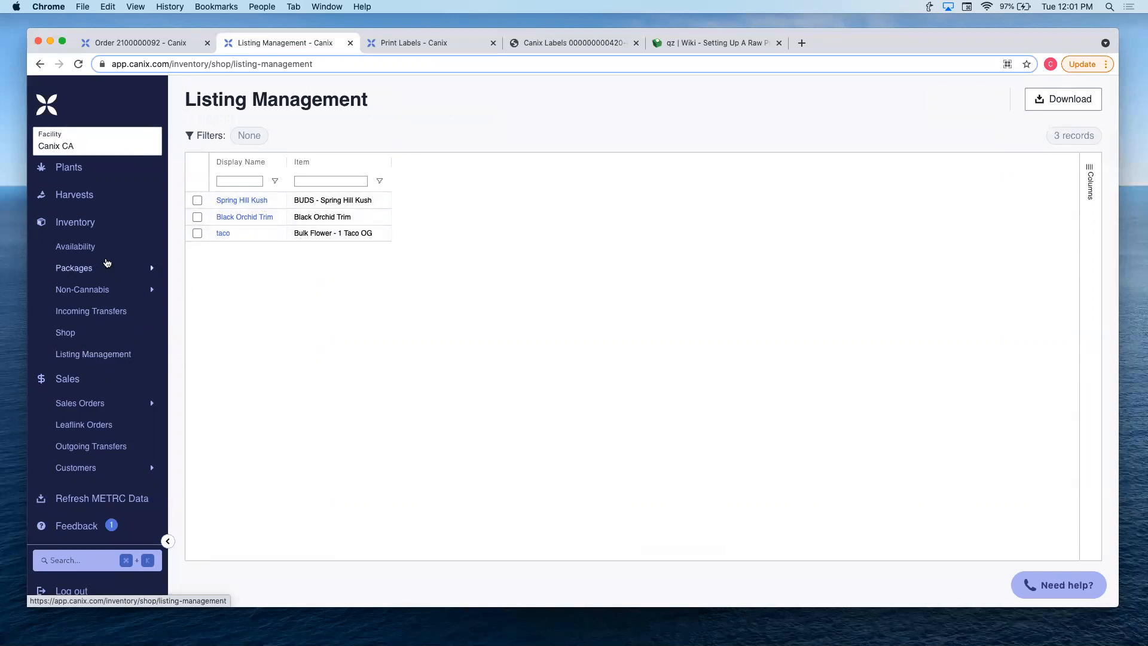
Select the first Blueberry Island test package in the active packages, review its details and weight history, and close them
{"action": "mouse_move", "coordinate": [112, 267]}
{"action": "left_click", "coordinate": [204, 216]}
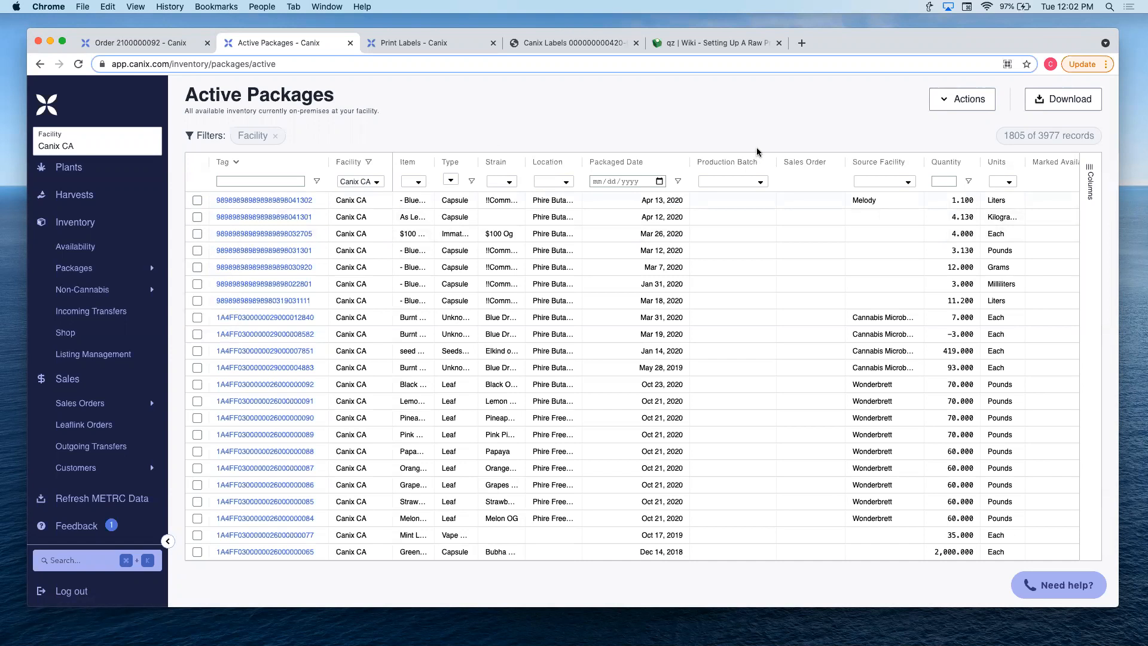
{"action": "left_click", "coordinate": [200, 202]}
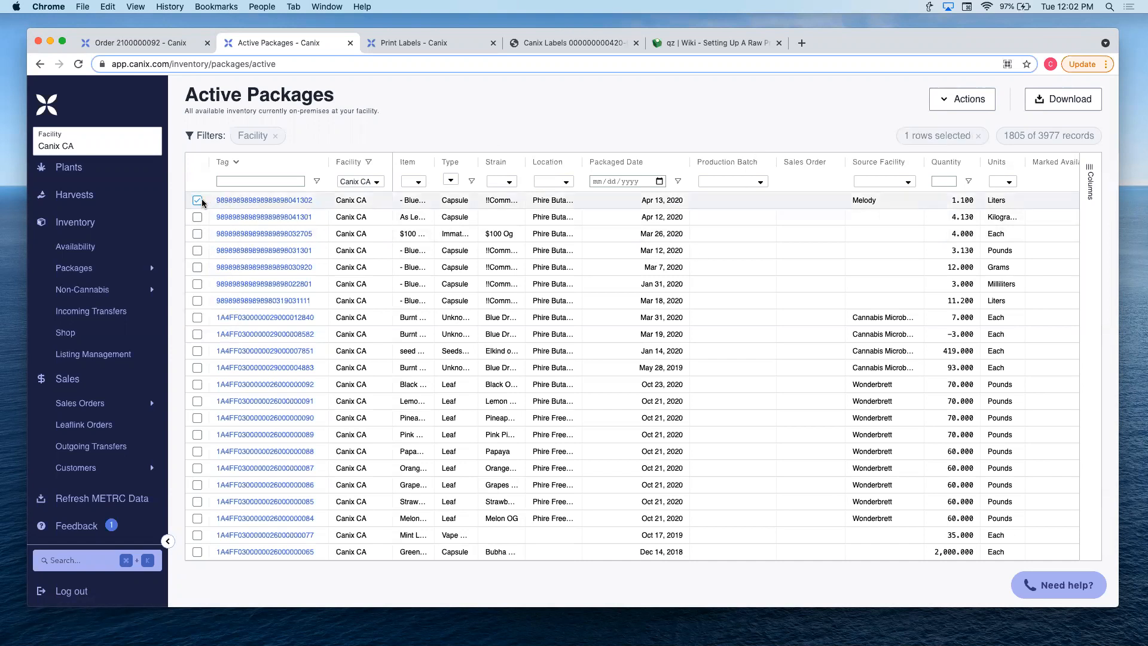
{"action": "left_click", "coordinate": [263, 203]}
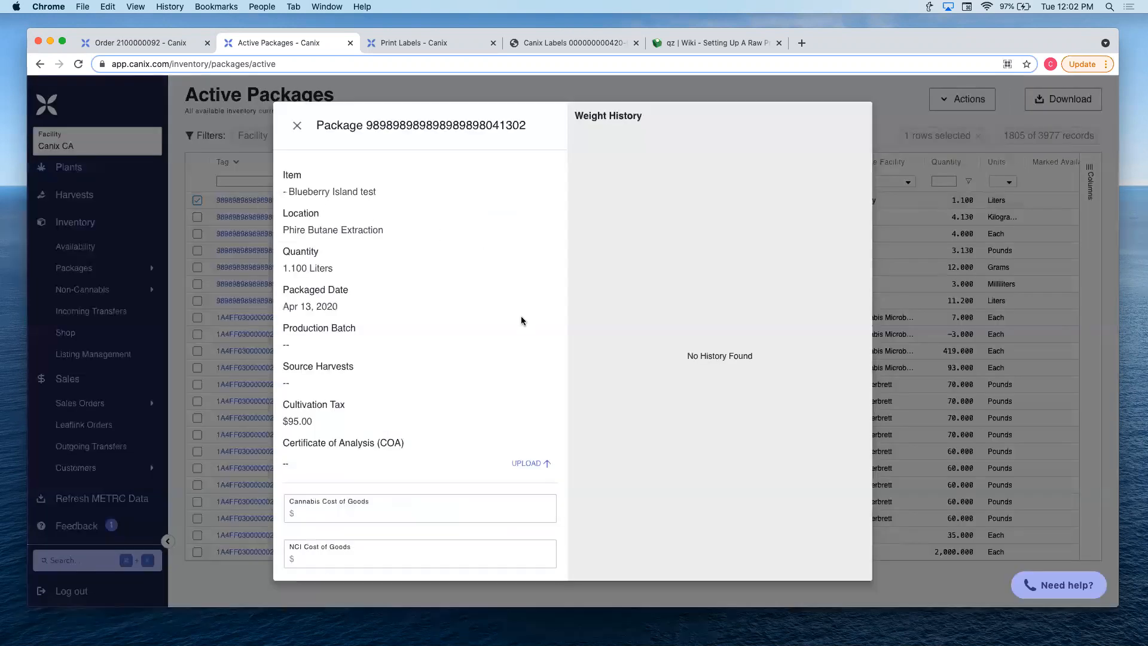
{"action": "scroll", "coordinate": [521, 321], "scroll_direction": "down", "scroll_amount": 5}
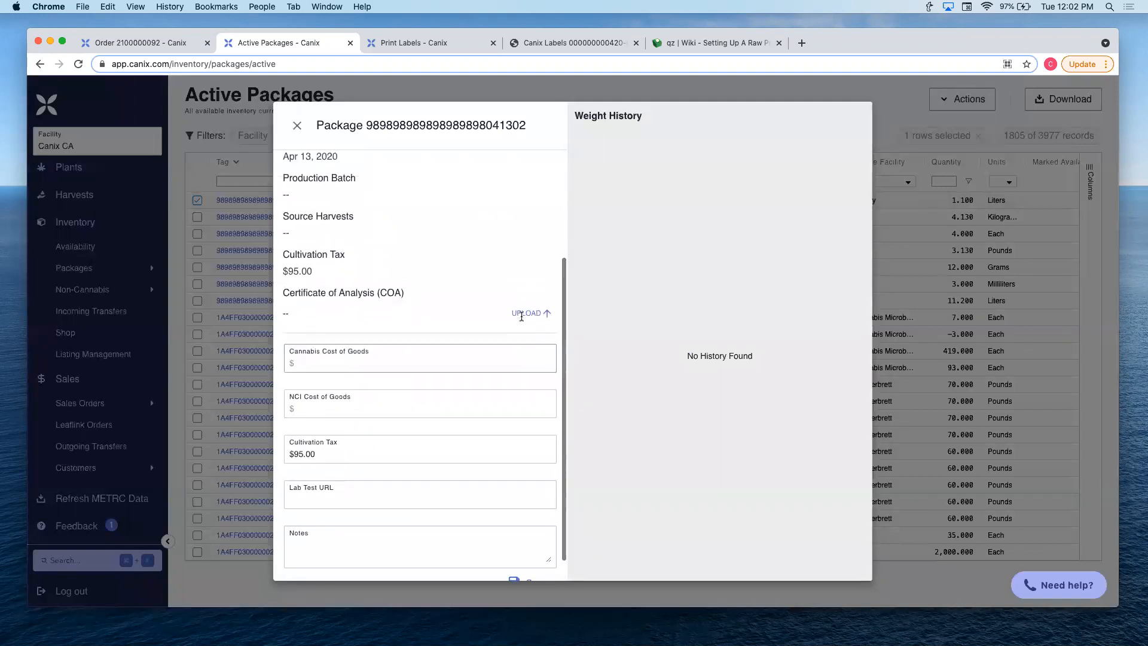
{"action": "scroll", "coordinate": [520, 315], "scroll_direction": "up", "scroll_amount": 5}
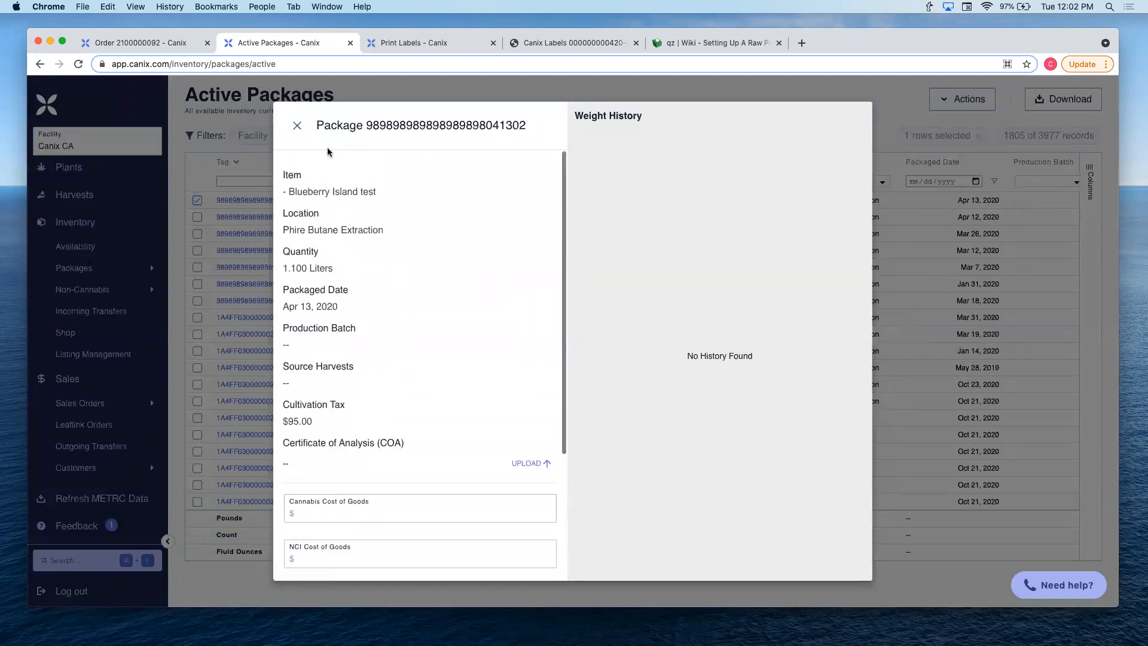
{"action": "left_click", "coordinate": [296, 124]}
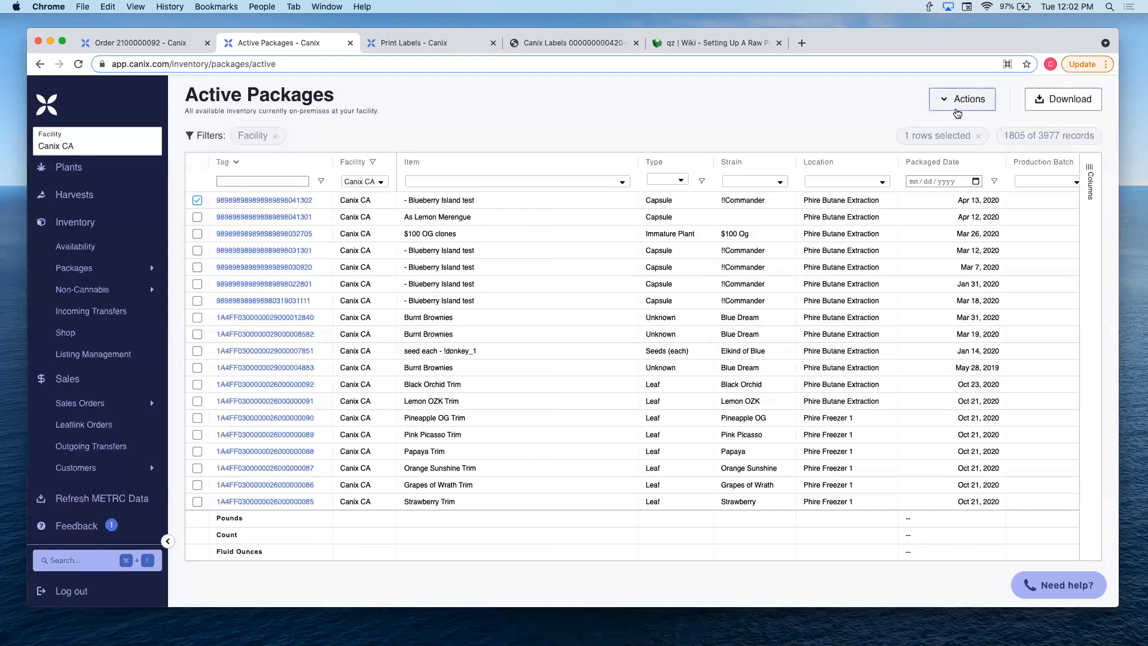
Run Toggle Availability on the selected Blueberry Island test package
{"action": "left_click", "coordinate": [957, 113]}
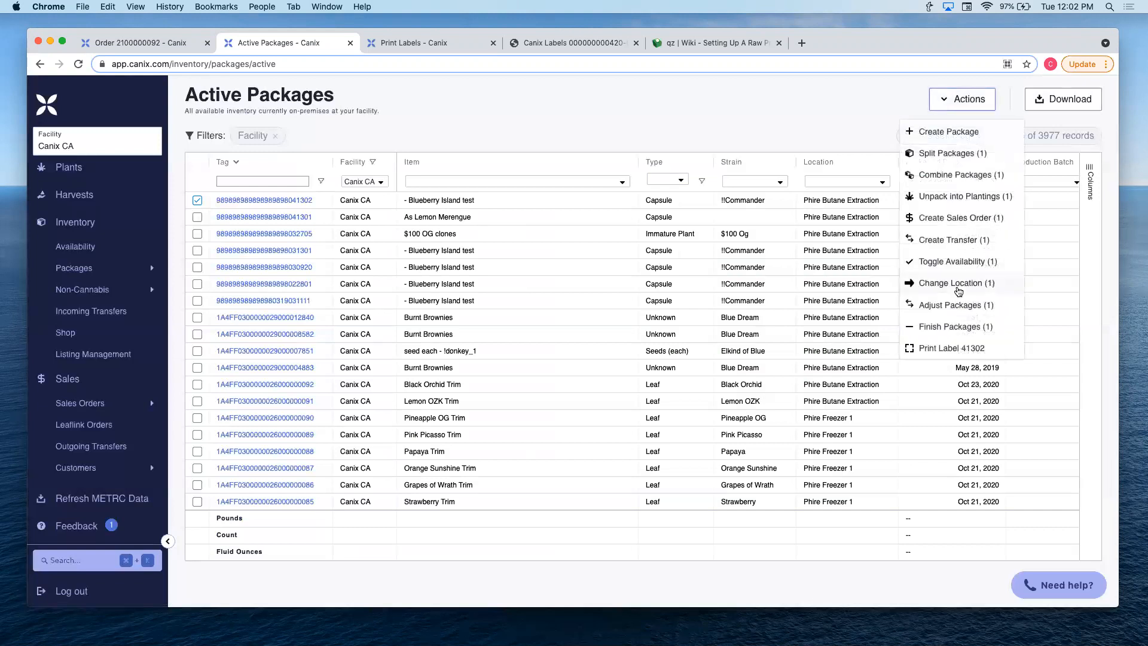
{"action": "left_click", "coordinate": [966, 268]}
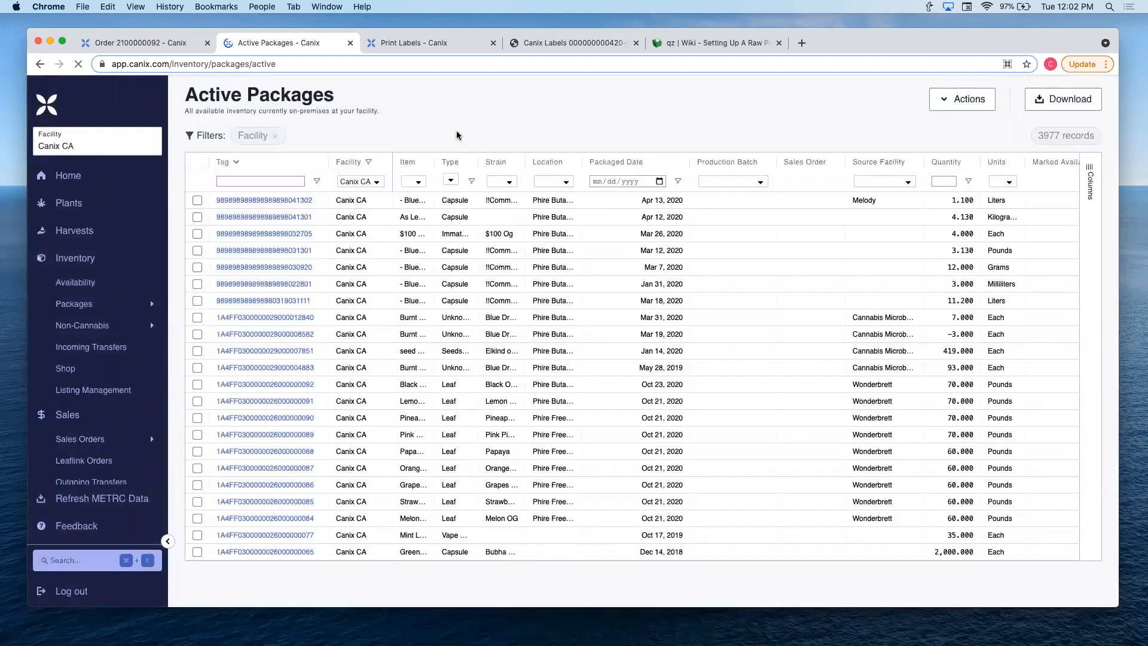
Review the Spring Hill Kush and Black Orchid Trim listings in Listing Management, cancelling each without saving
{"action": "left_click", "coordinate": [111, 392]}
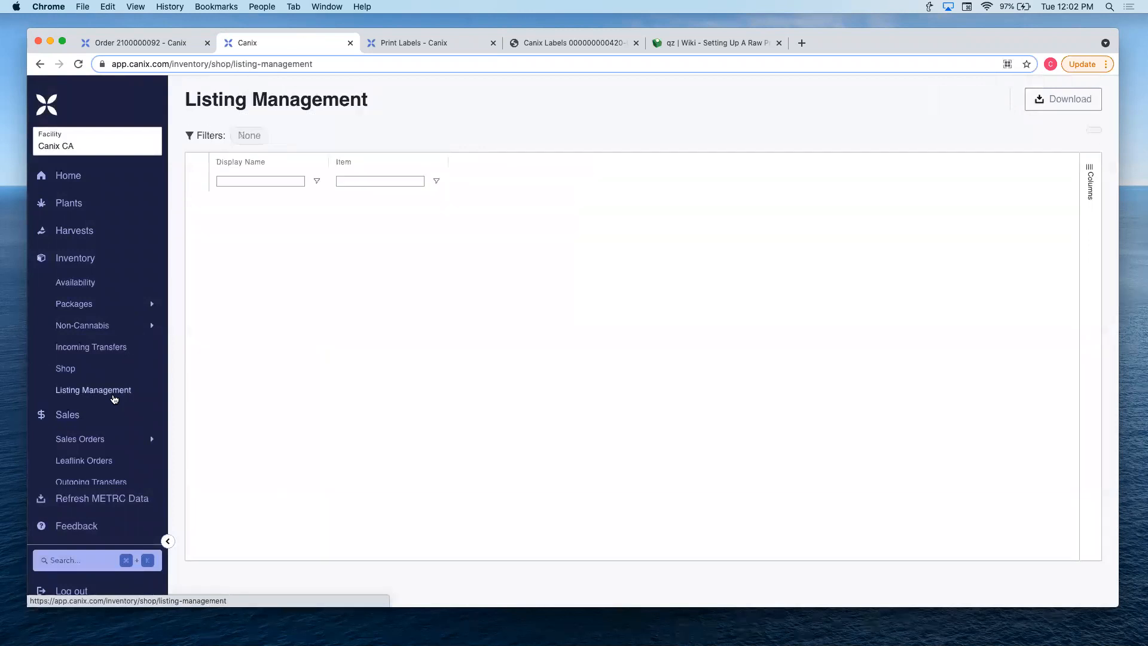
{"action": "left_click", "coordinate": [246, 202]}
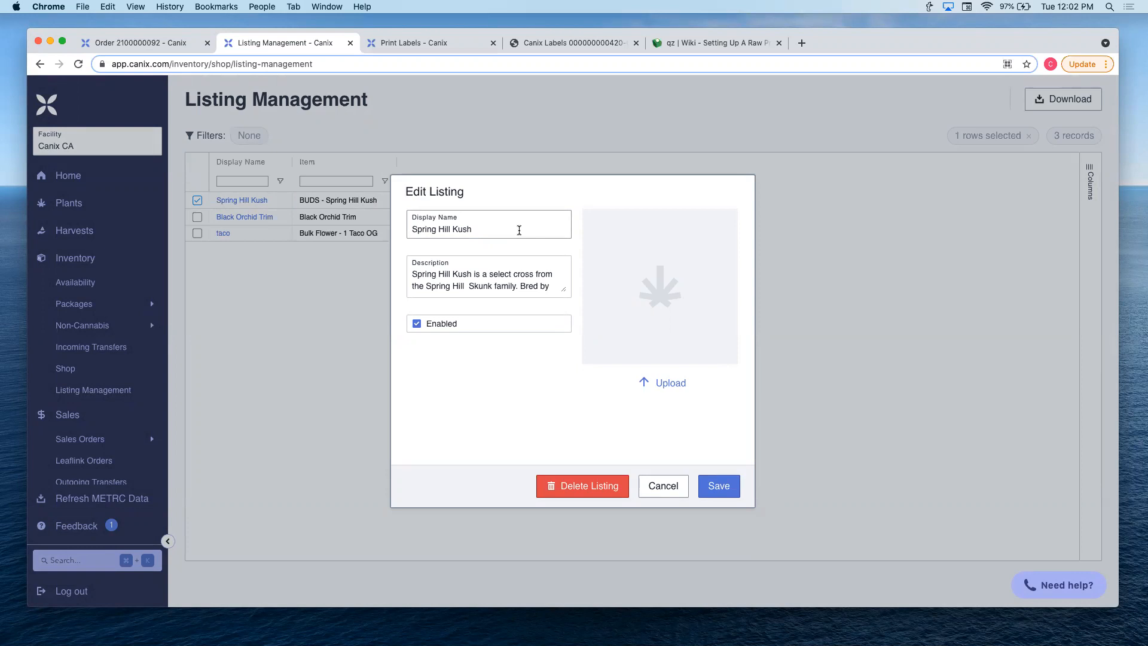
{"action": "left_click", "coordinate": [520, 231]}
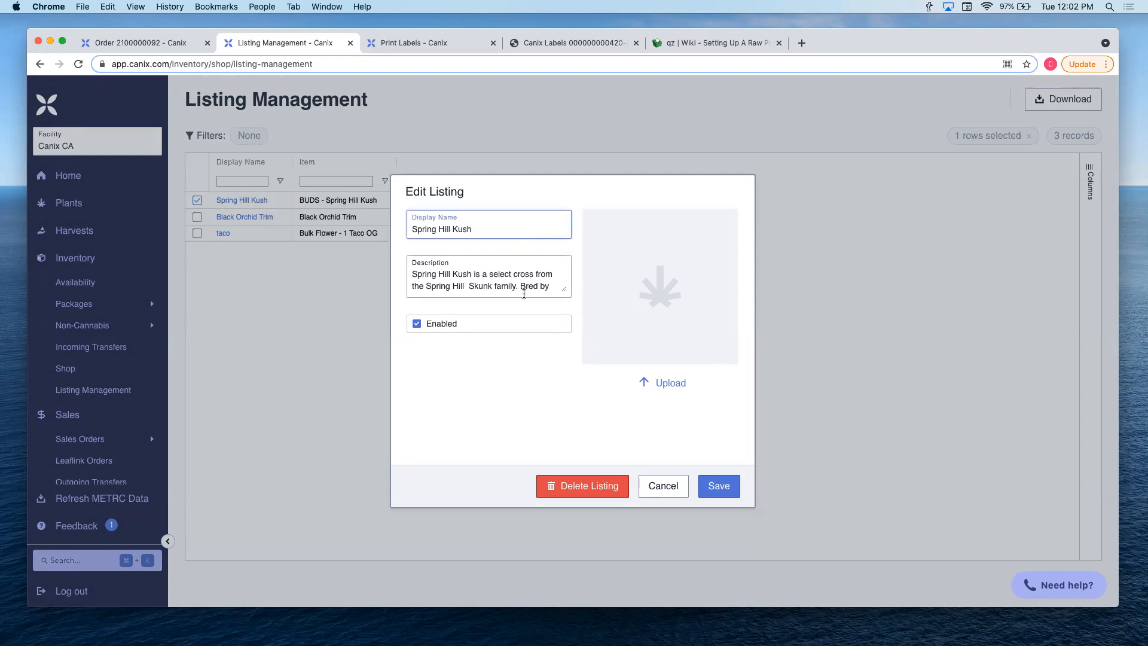
{"action": "left_click", "coordinate": [671, 495]}
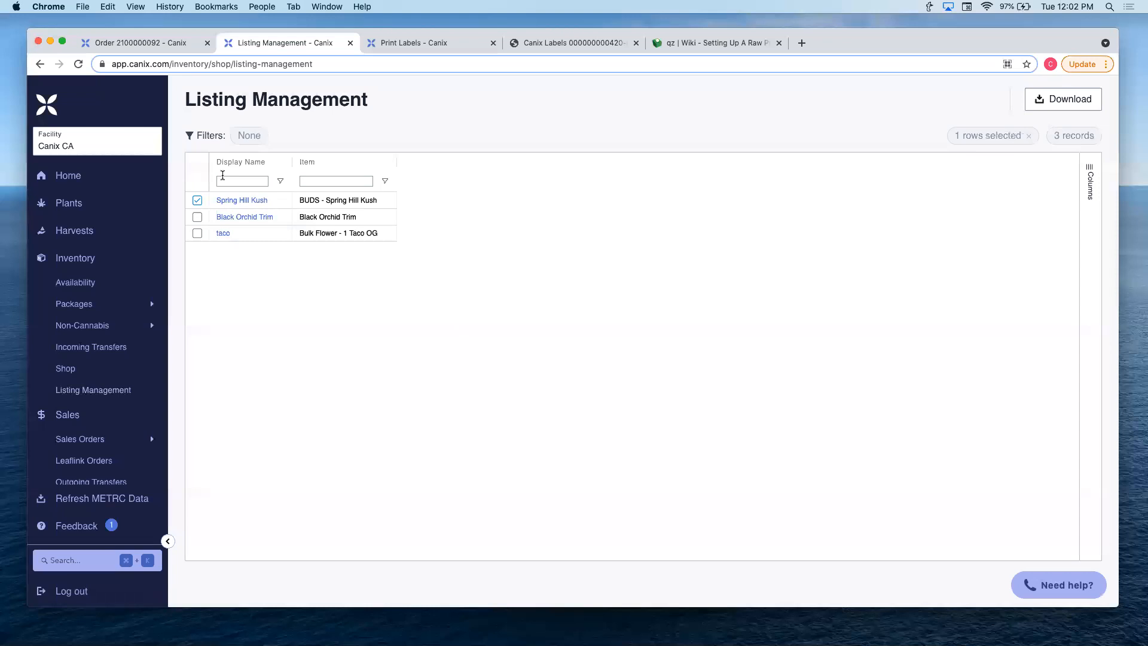
{"action": "left_click", "coordinate": [248, 219]}
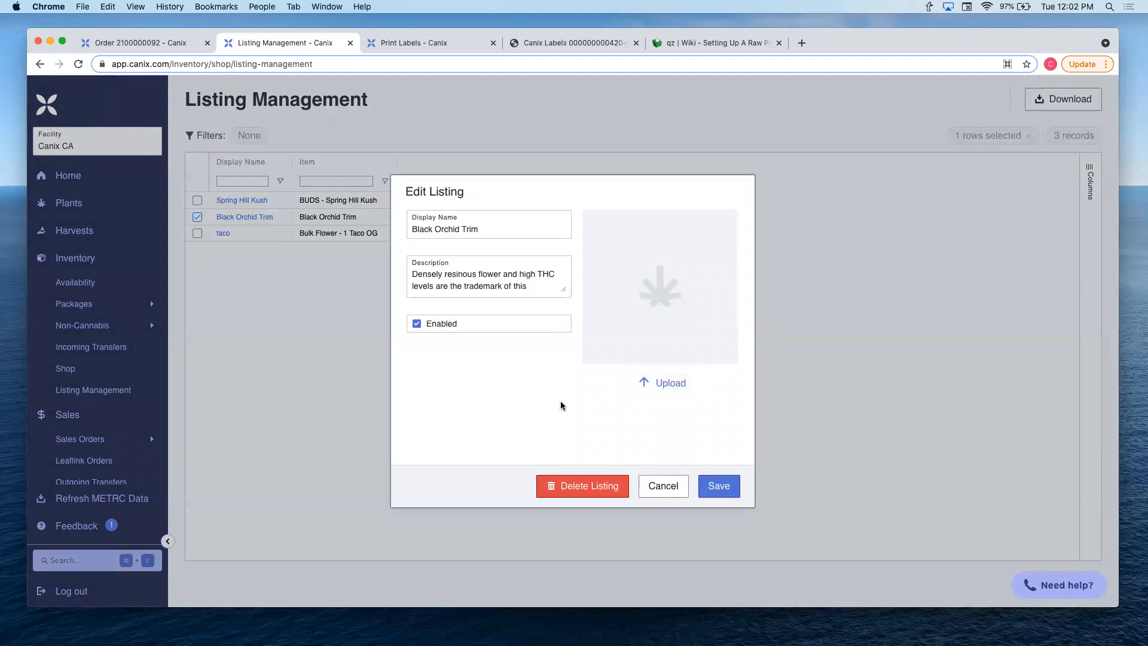
{"action": "left_click", "coordinate": [677, 487]}
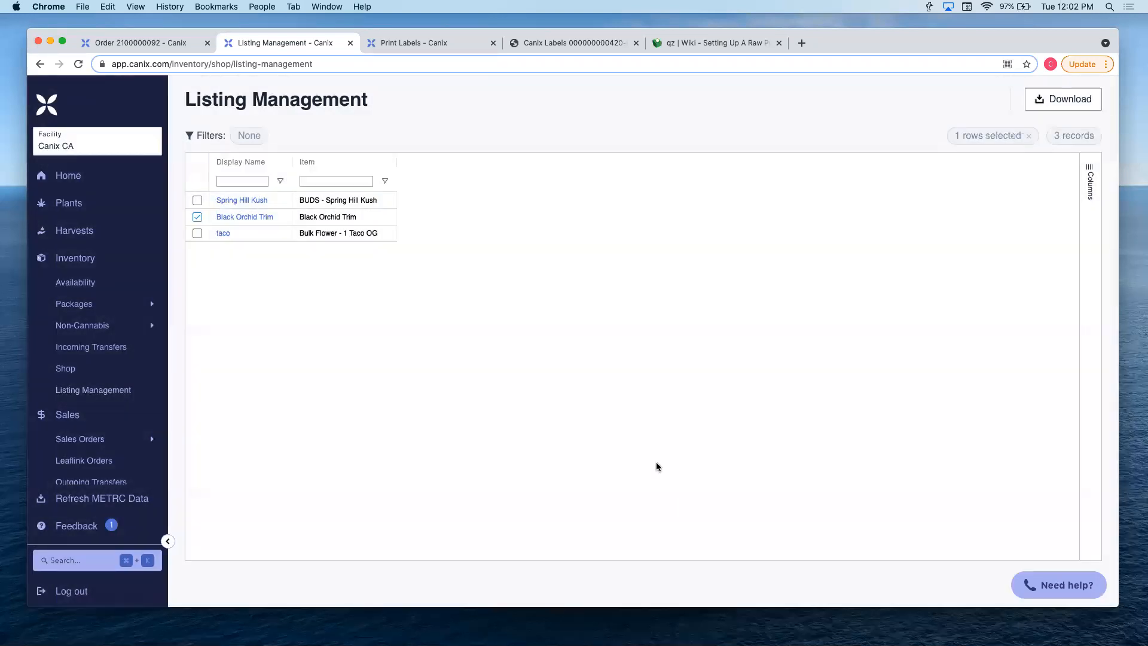
Open the shop configuration and copy the public shop URL to the clipboard
{"action": "left_click", "coordinate": [78, 368]}
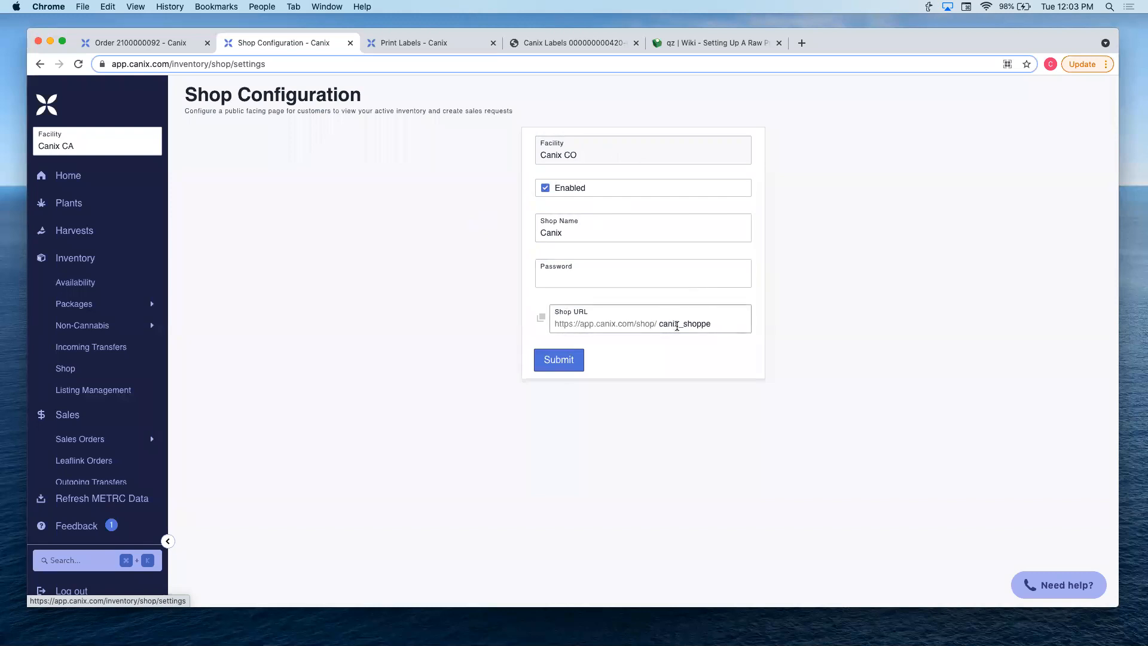
{"action": "left_click", "coordinate": [543, 320]}
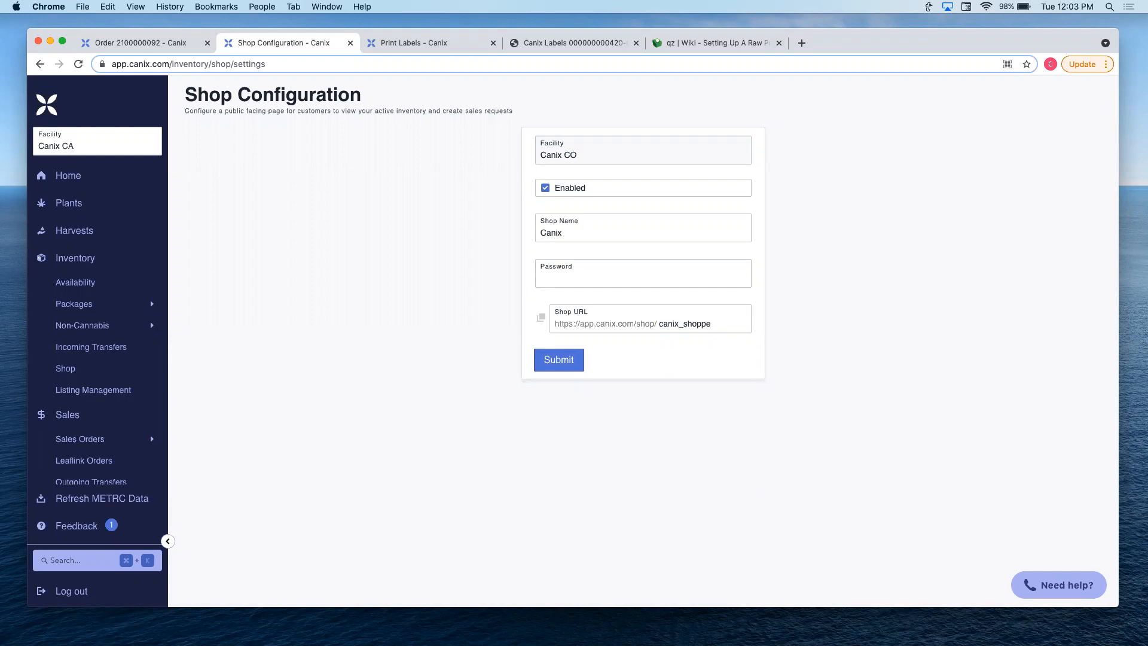
{"action": "left_click", "coordinate": [541, 322]}
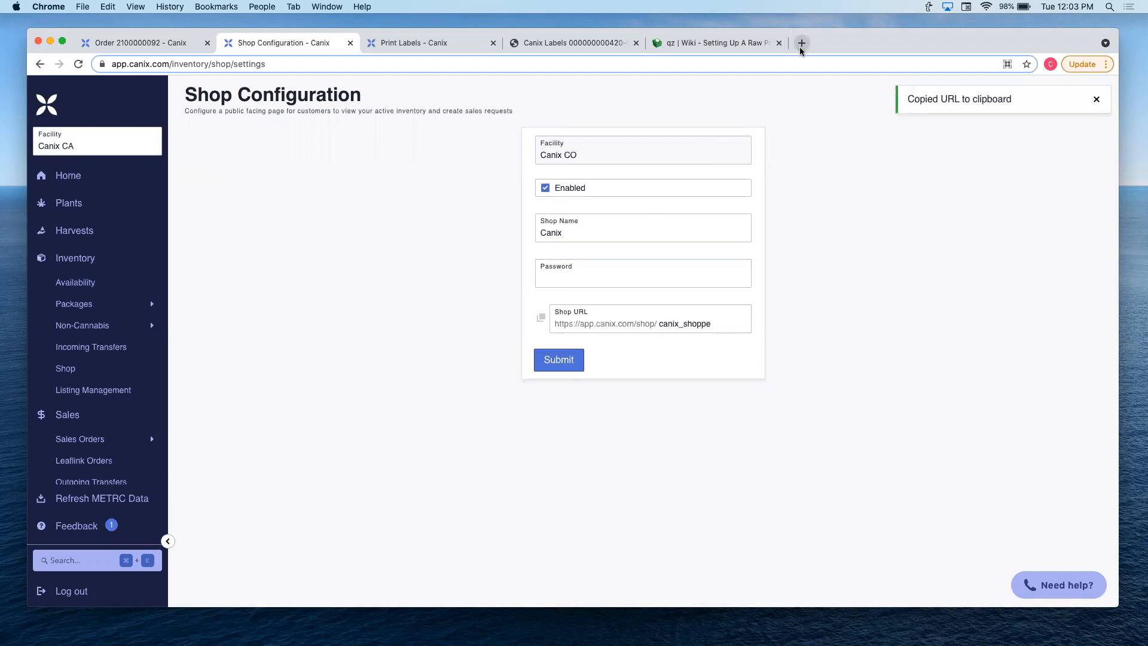
Open the copied canix_shoppe shop URL in a new browser tab and expand the storefront's product categories
{"action": "left_click", "coordinate": [801, 43]}
{"action": "key", "text": "super+v"}
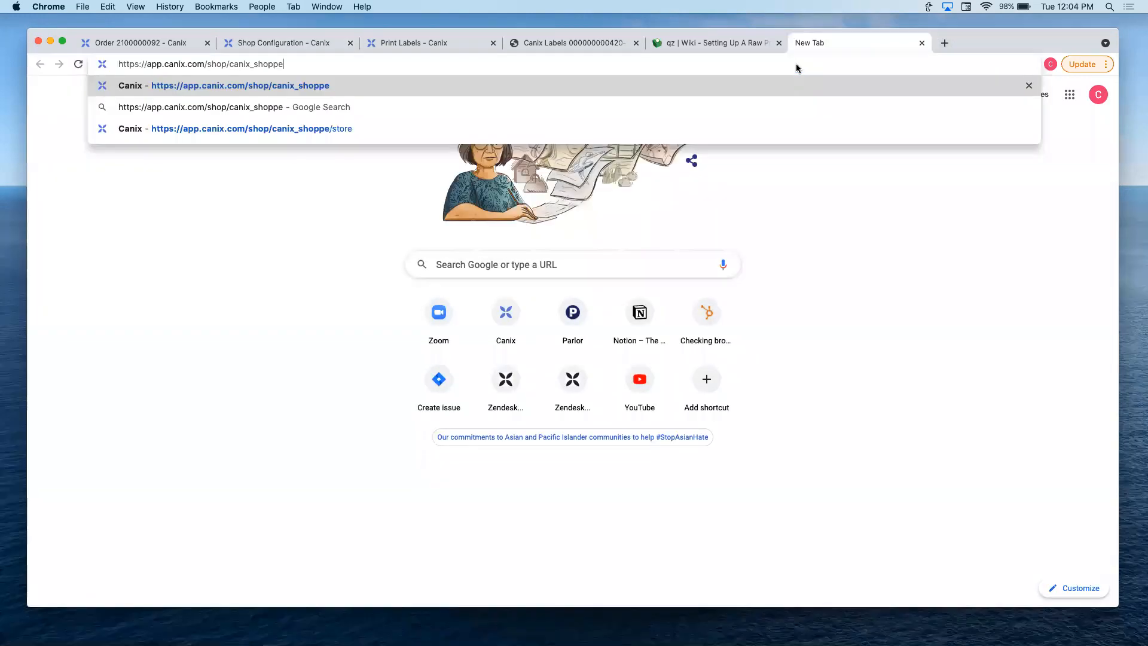
{"action": "key", "text": "Return"}
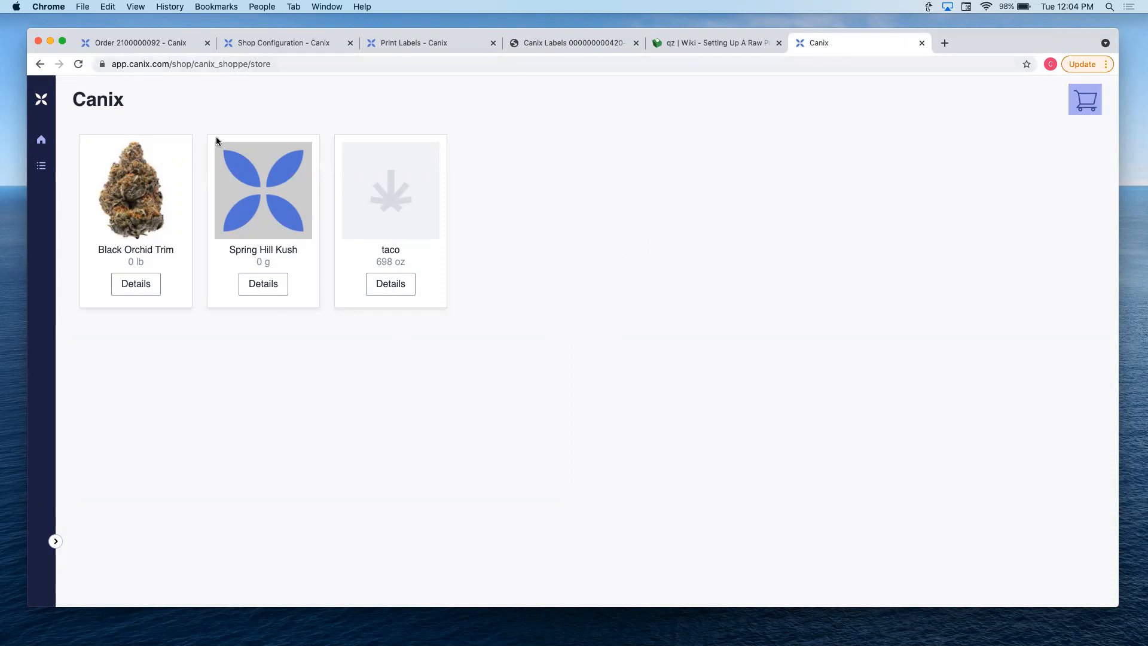
{"action": "left_click", "coordinate": [41, 141]}
{"action": "left_click", "coordinate": [80, 167]}
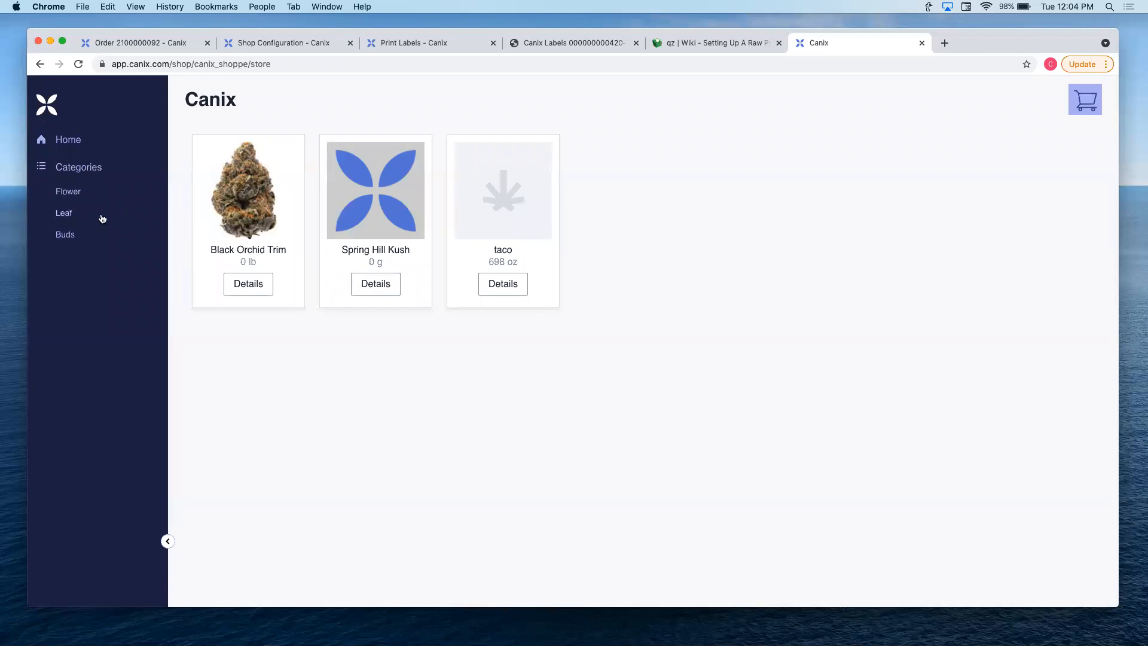
Return to the shop configuration tab, look over Listing Management again, and open the Items list in the facility data
{"action": "left_click", "coordinate": [310, 43]}
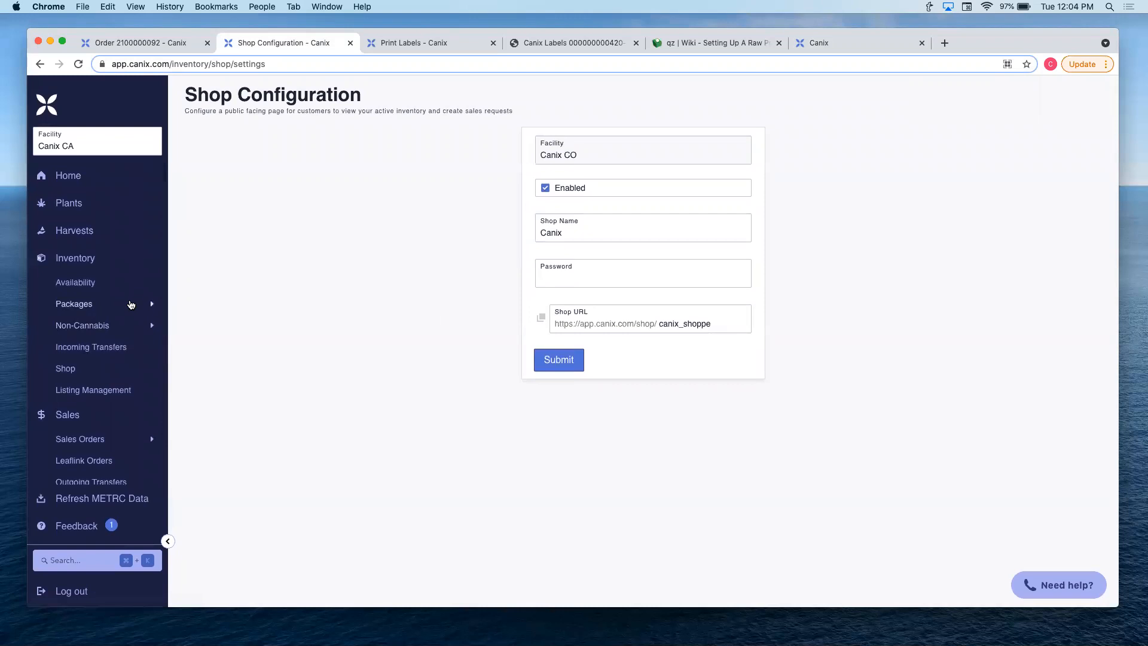
{"action": "left_click", "coordinate": [123, 393]}
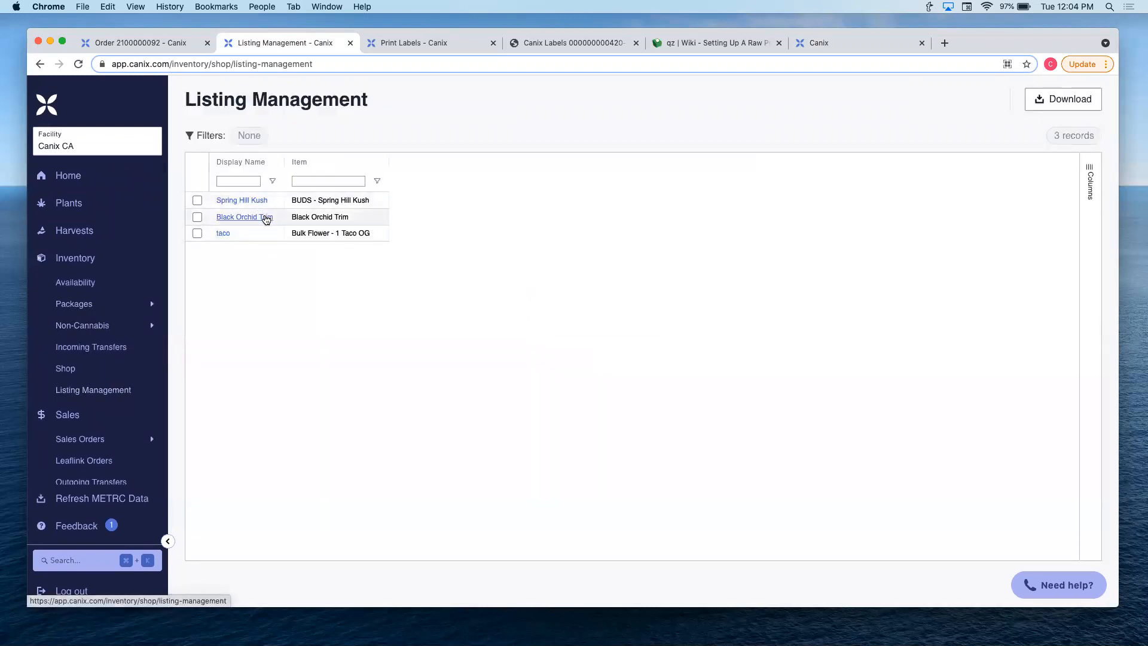
{"action": "scroll", "coordinate": [167, 317], "scroll_direction": "down", "scroll_amount": 10}
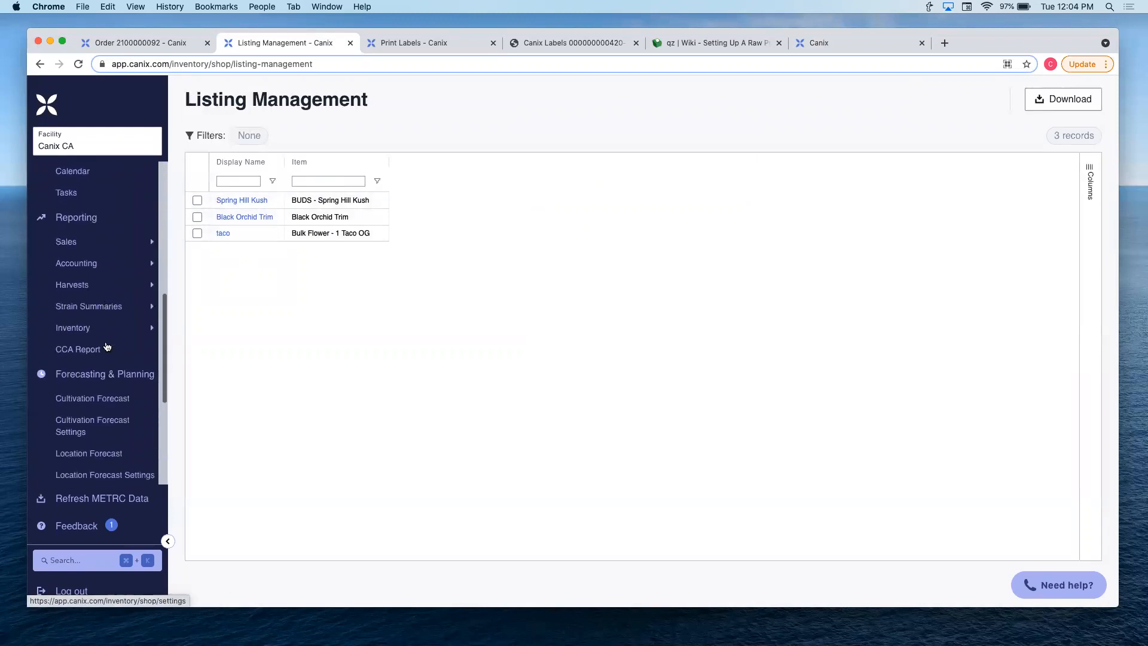
{"action": "scroll", "coordinate": [123, 335], "scroll_direction": "down", "scroll_amount": 5}
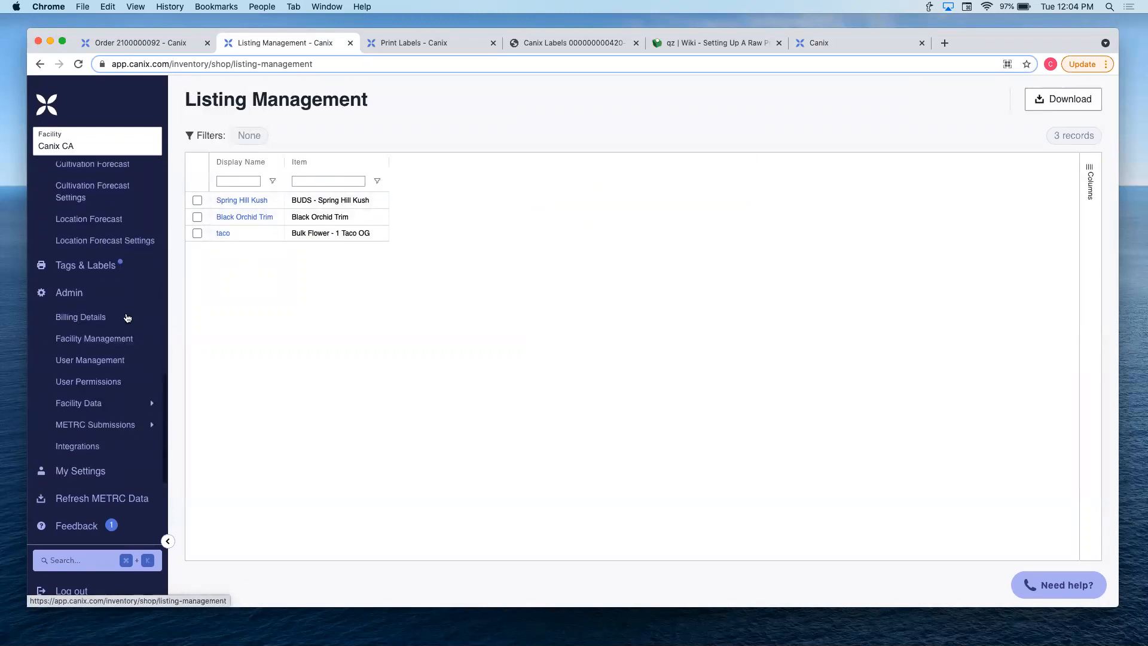
{"action": "mouse_move", "coordinate": [119, 401]}
{"action": "left_click", "coordinate": [200, 396]}
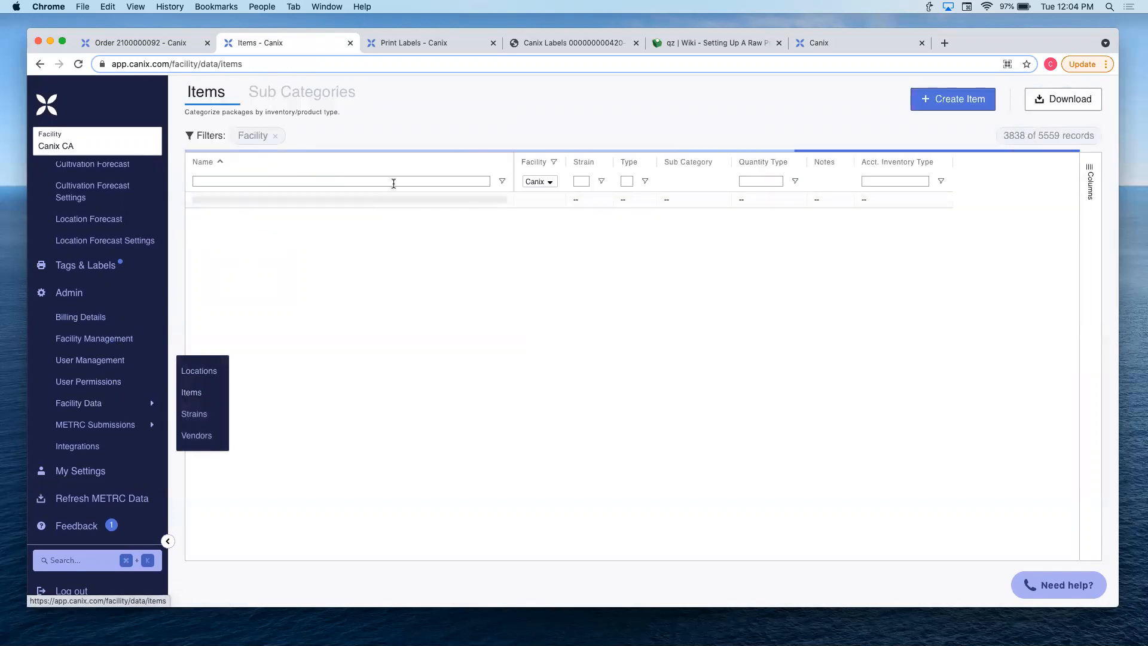
Filter the items by the name "spring hill kush" and open the BUDS - Spring Hill Kush item's details
{"action": "left_click", "coordinate": [395, 181]}
{"action": "type", "text": "s"}
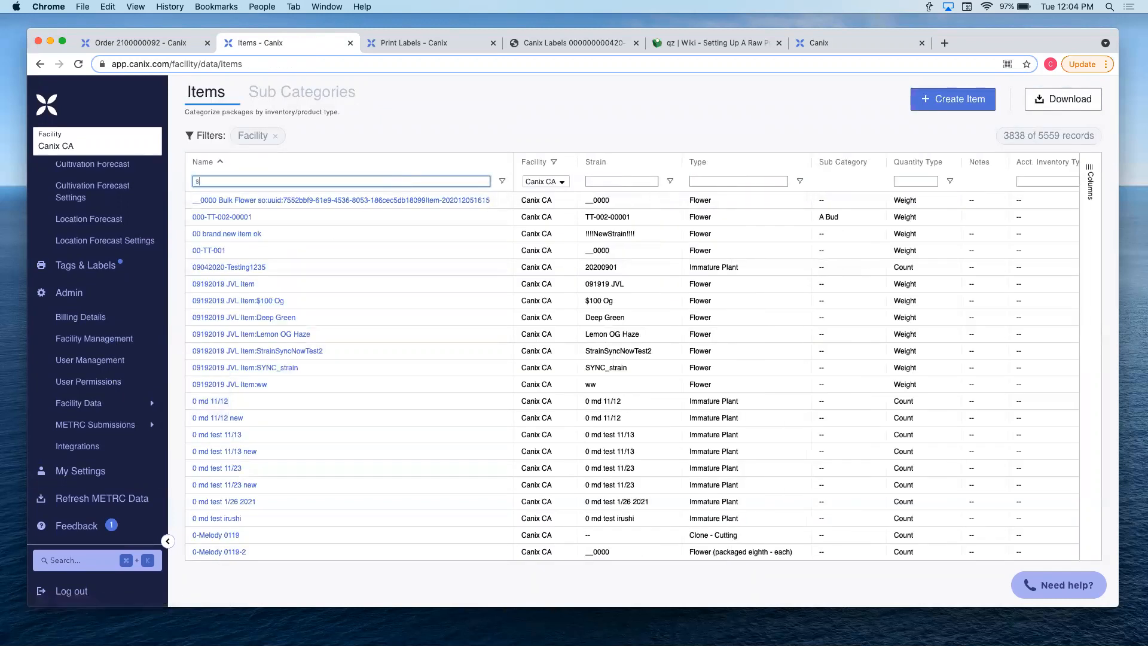
{"action": "type", "text": "pring"}
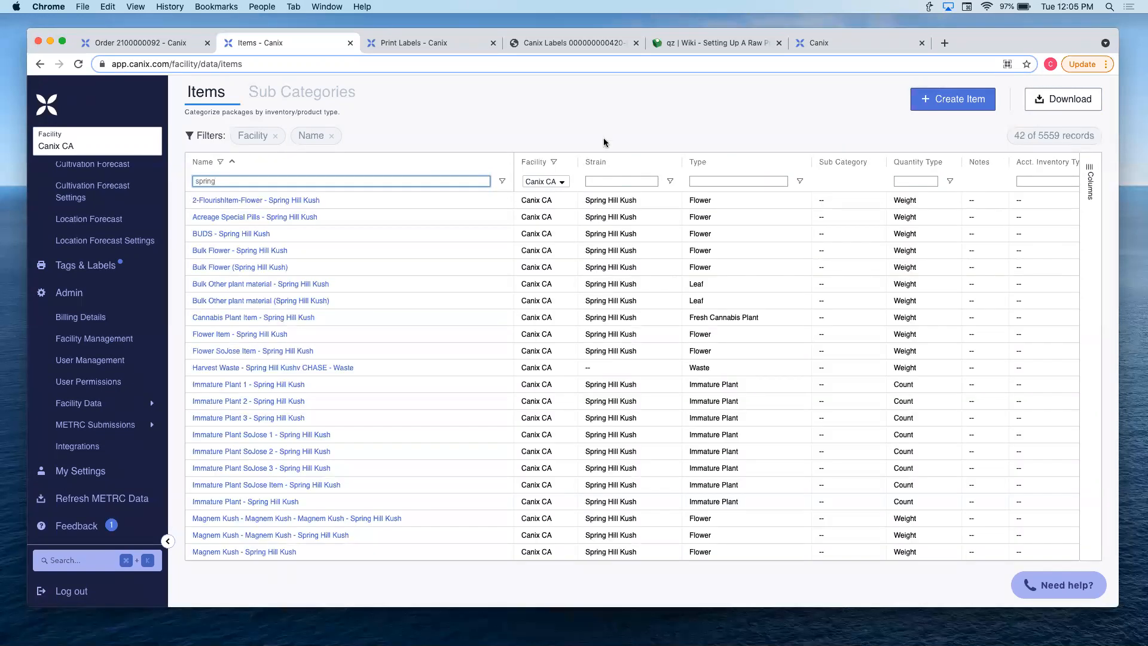
{"action": "type", "text": " hill kush"}
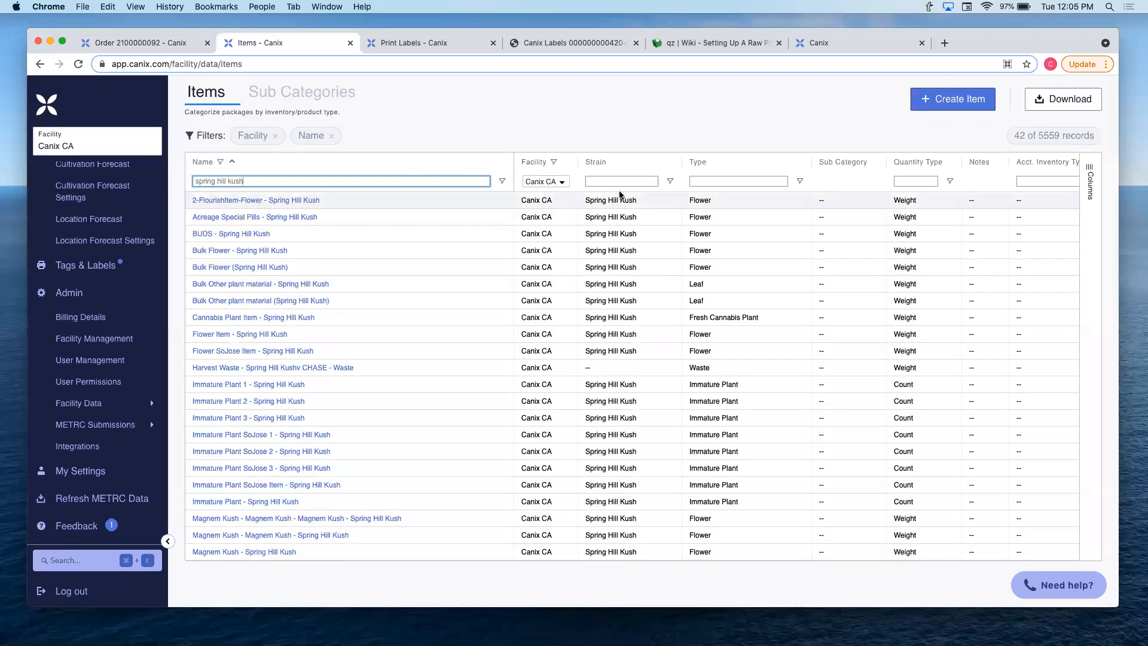
{"action": "scroll", "coordinate": [357, 290], "scroll_direction": "down", "scroll_amount": 1}
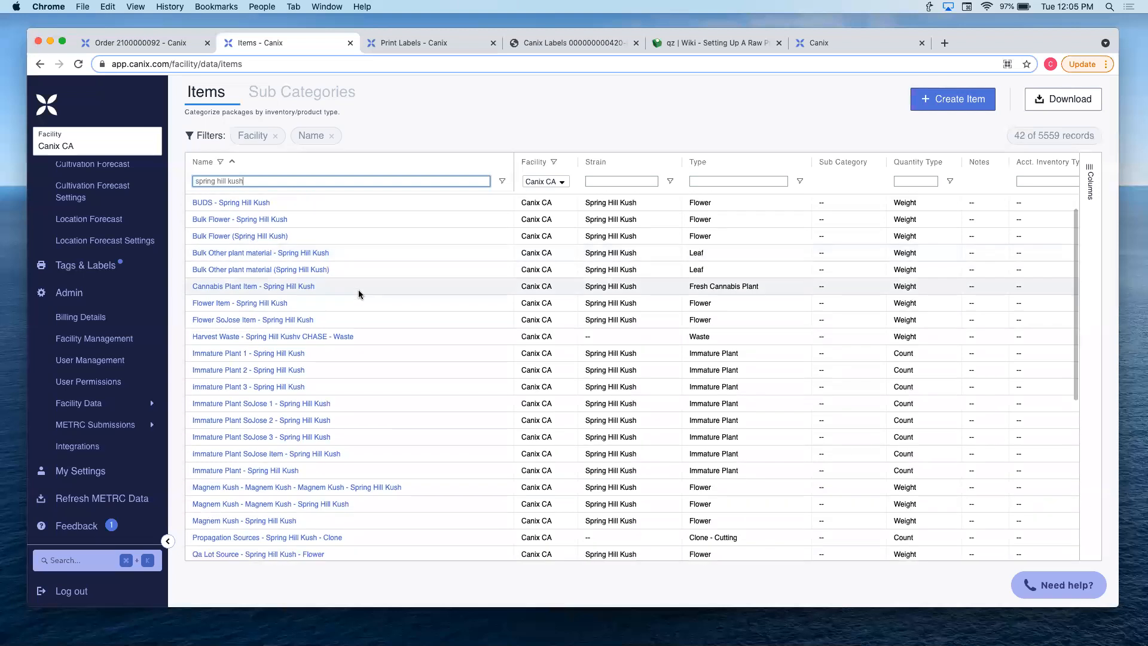
{"action": "scroll", "coordinate": [358, 293], "scroll_direction": "up", "scroll_amount": 1}
{"action": "left_click", "coordinate": [254, 238]}
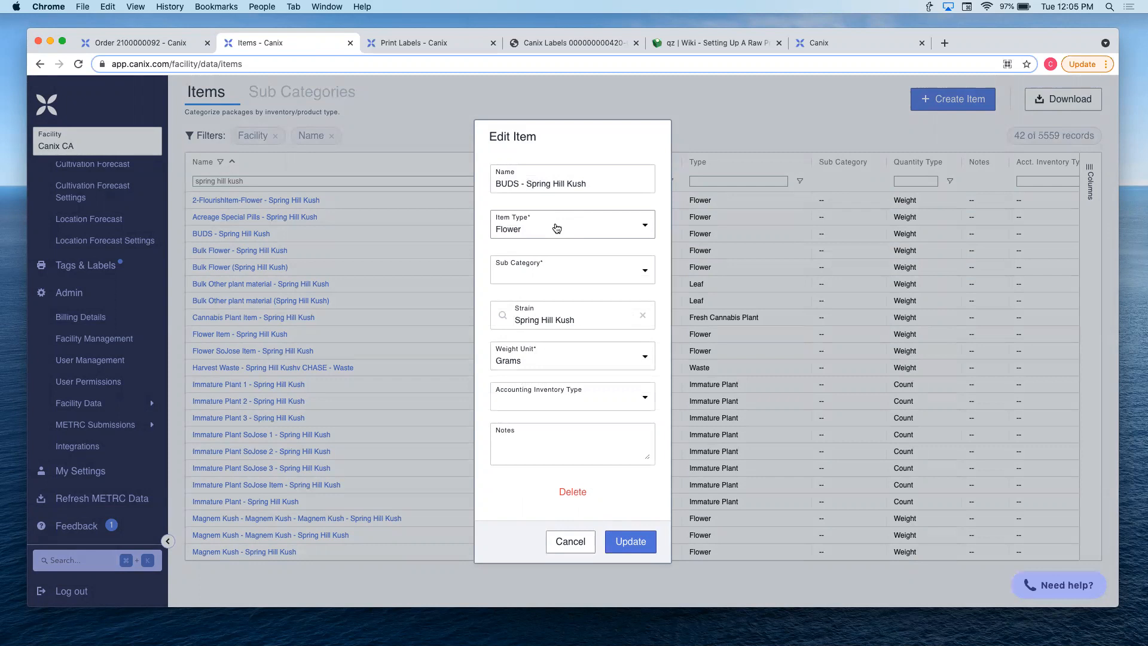
Switch back to the public shop and add 500 oz of the taco product to the cart
{"action": "left_click", "coordinate": [843, 43]}
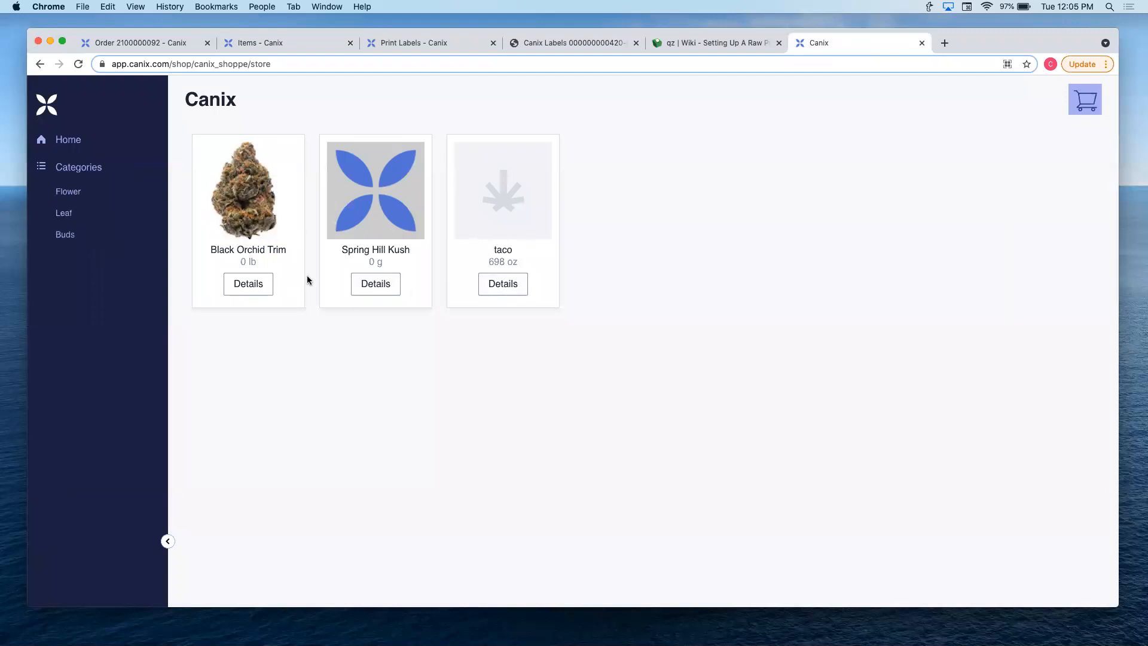
{"action": "left_click", "coordinate": [509, 286]}
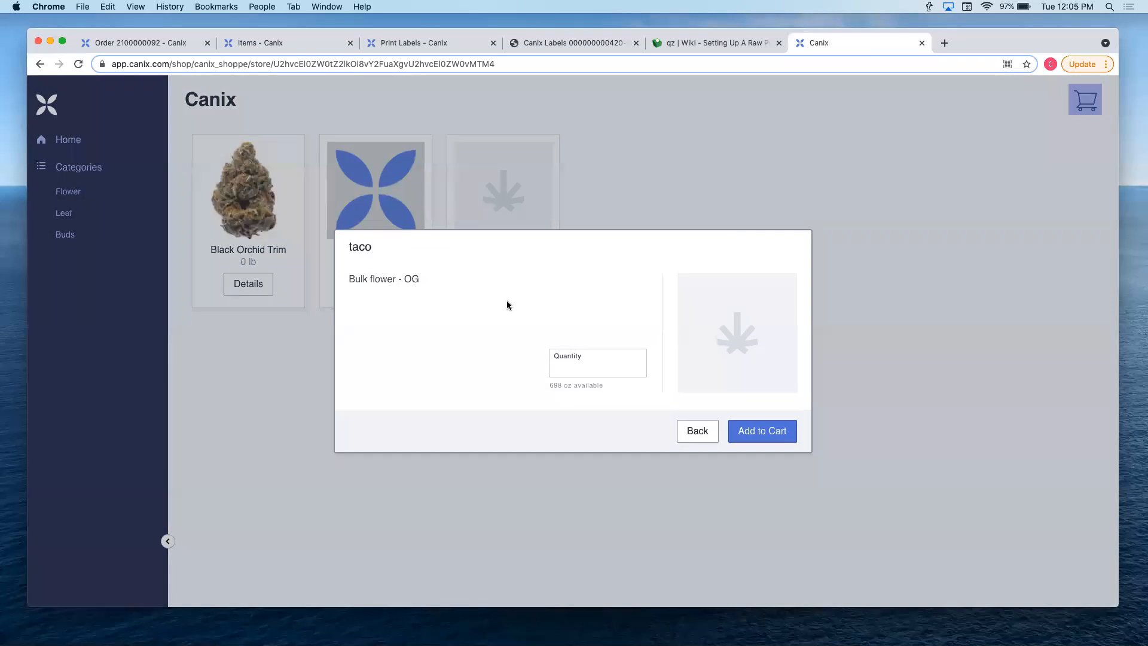
{"action": "left_click", "coordinate": [592, 363]}
{"action": "type", "text": "500"}
{"action": "left_click", "coordinate": [746, 428]}
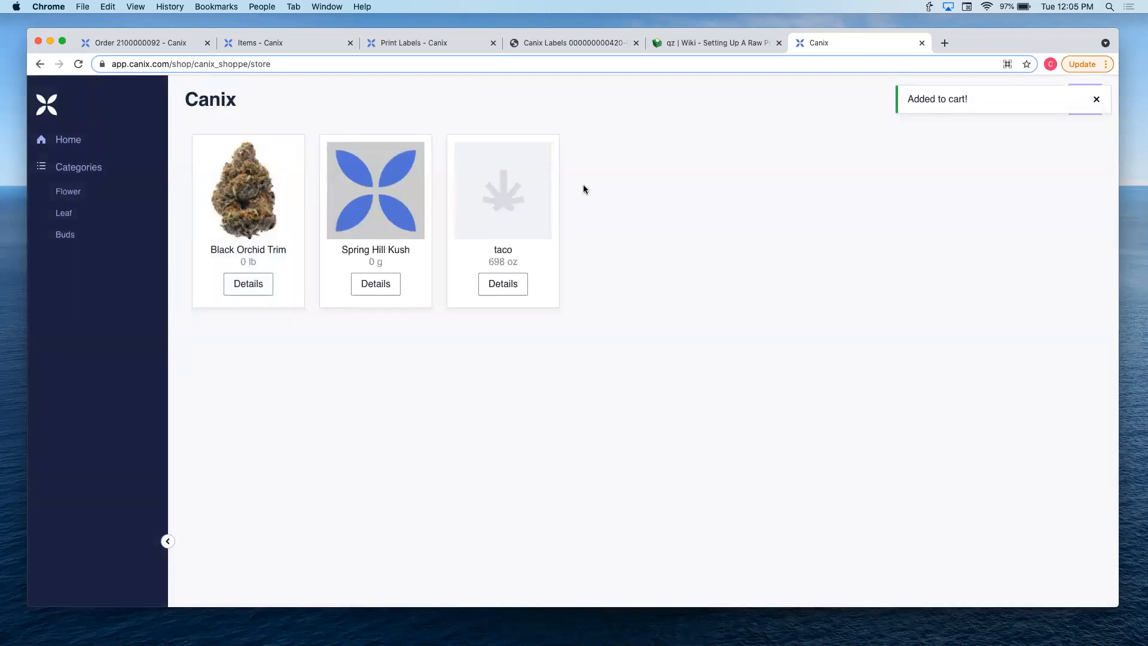
Proceed from the cart to checkout, look over the customer and delivery form, and remove taco from the order
{"action": "left_click", "coordinate": [1092, 107]}
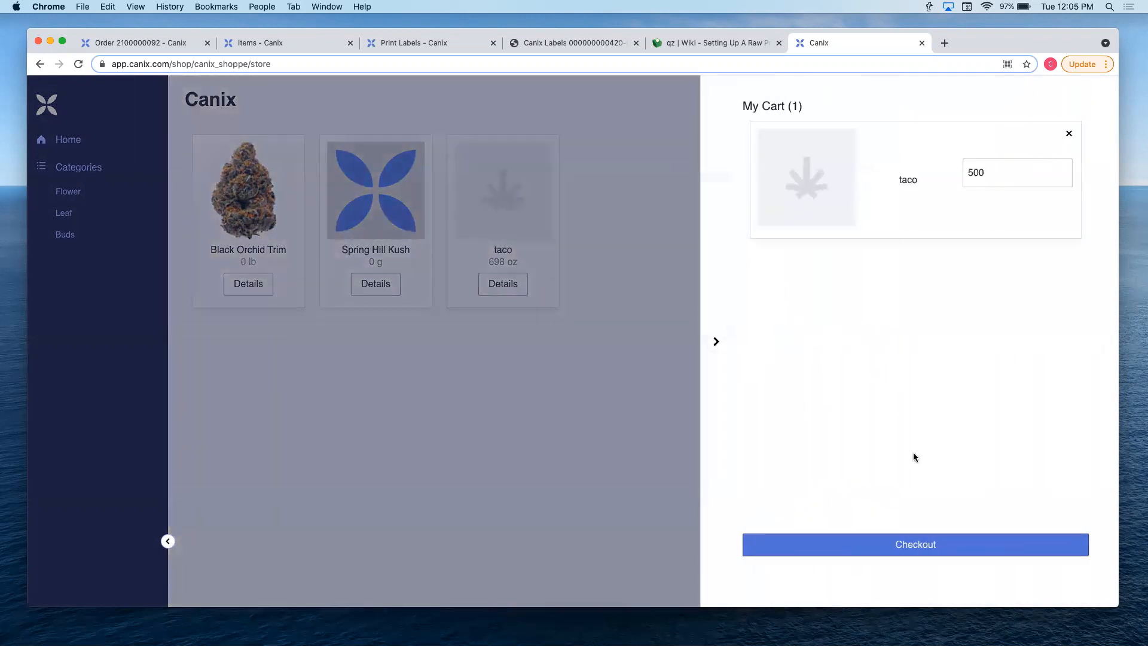
{"action": "left_click", "coordinate": [905, 546]}
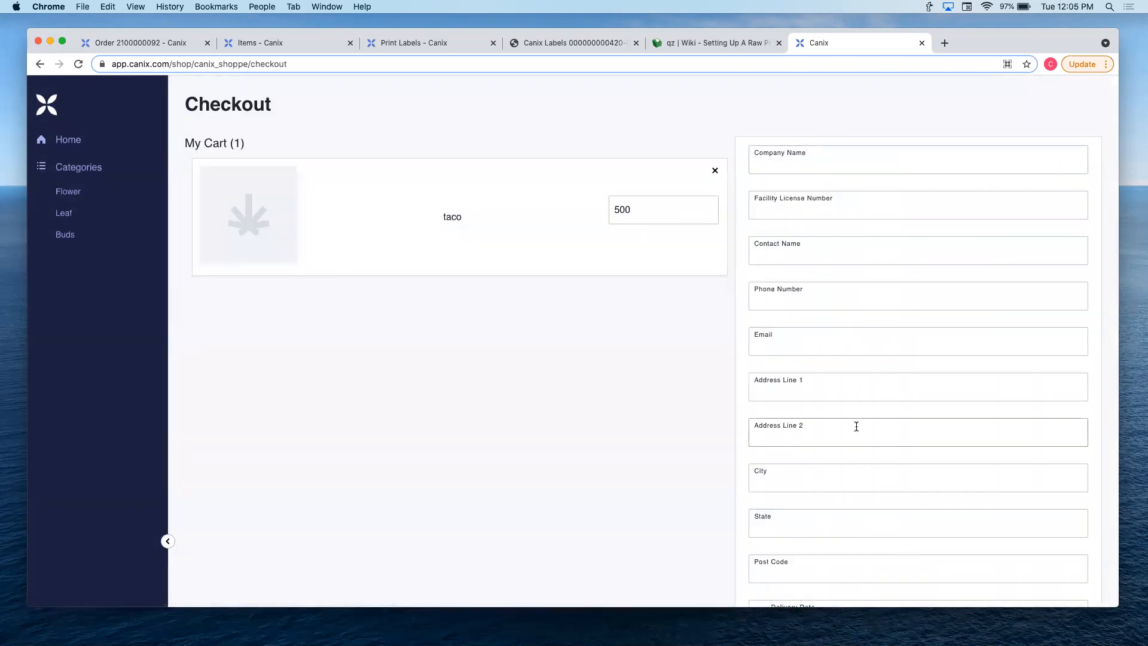
{"action": "scroll", "coordinate": [856, 426], "scroll_direction": "down", "scroll_amount": 1}
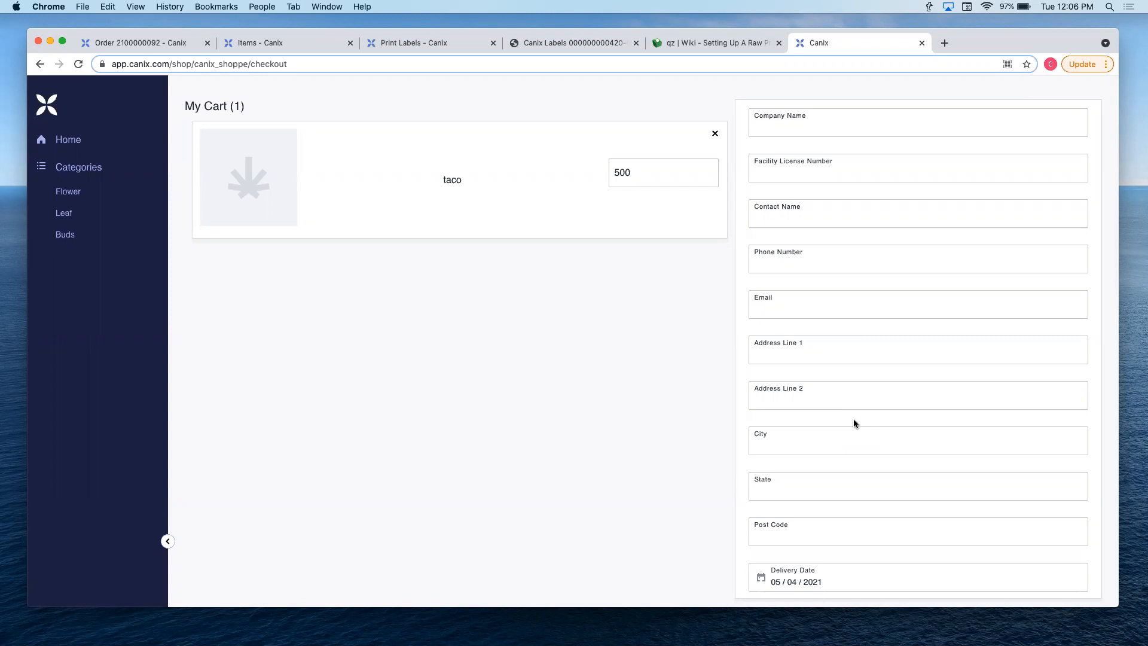
{"action": "left_click", "coordinate": [715, 135]}
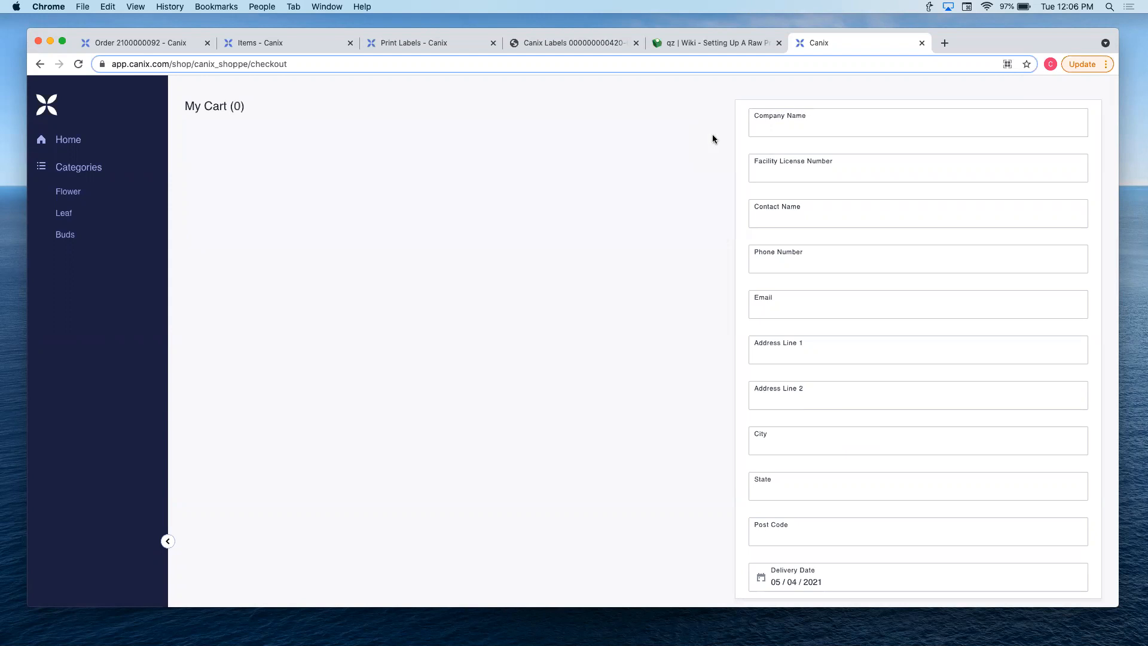
Show only the Flower category in the public shop
{"action": "left_click", "coordinate": [83, 197]}
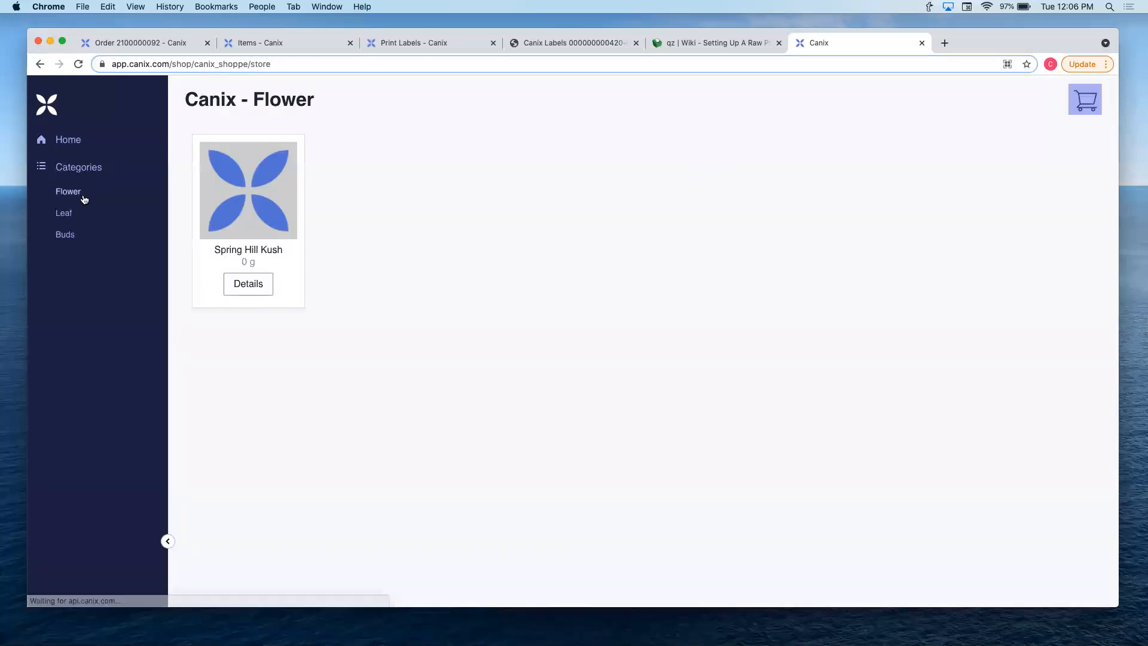